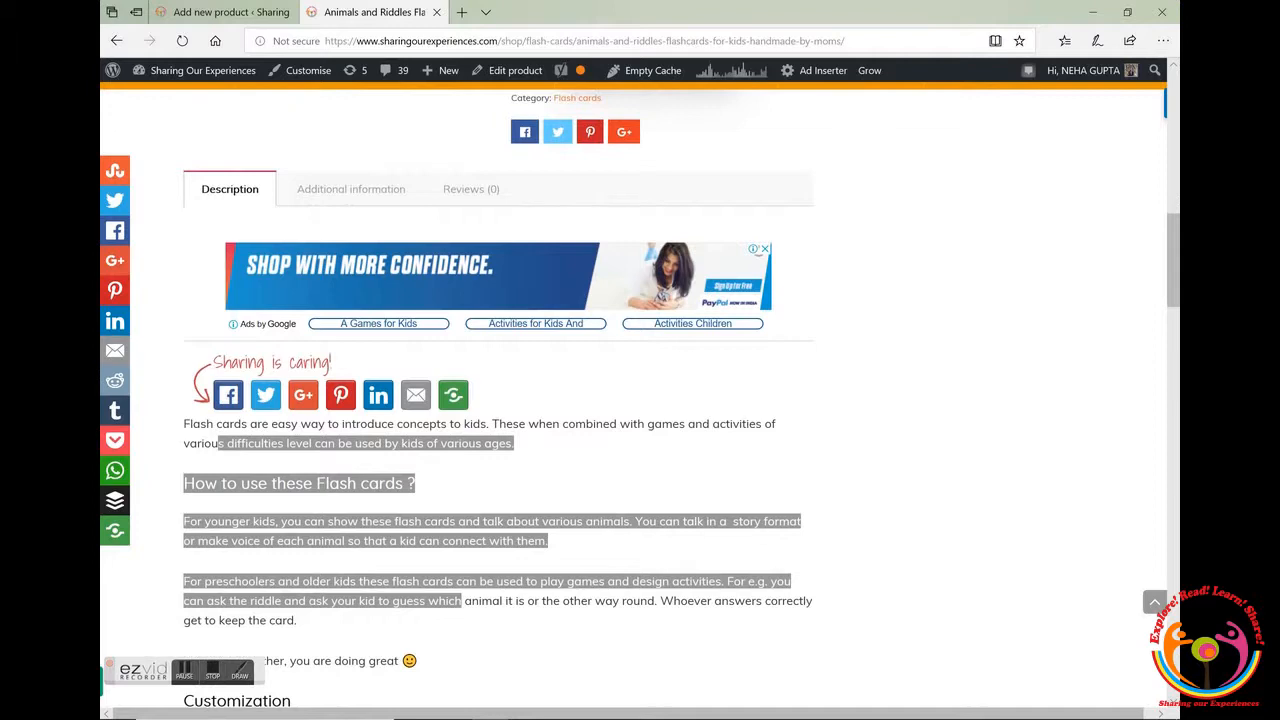
Review the existing product page's additional information, reviews section, price, summary text and product images
click(338, 190)
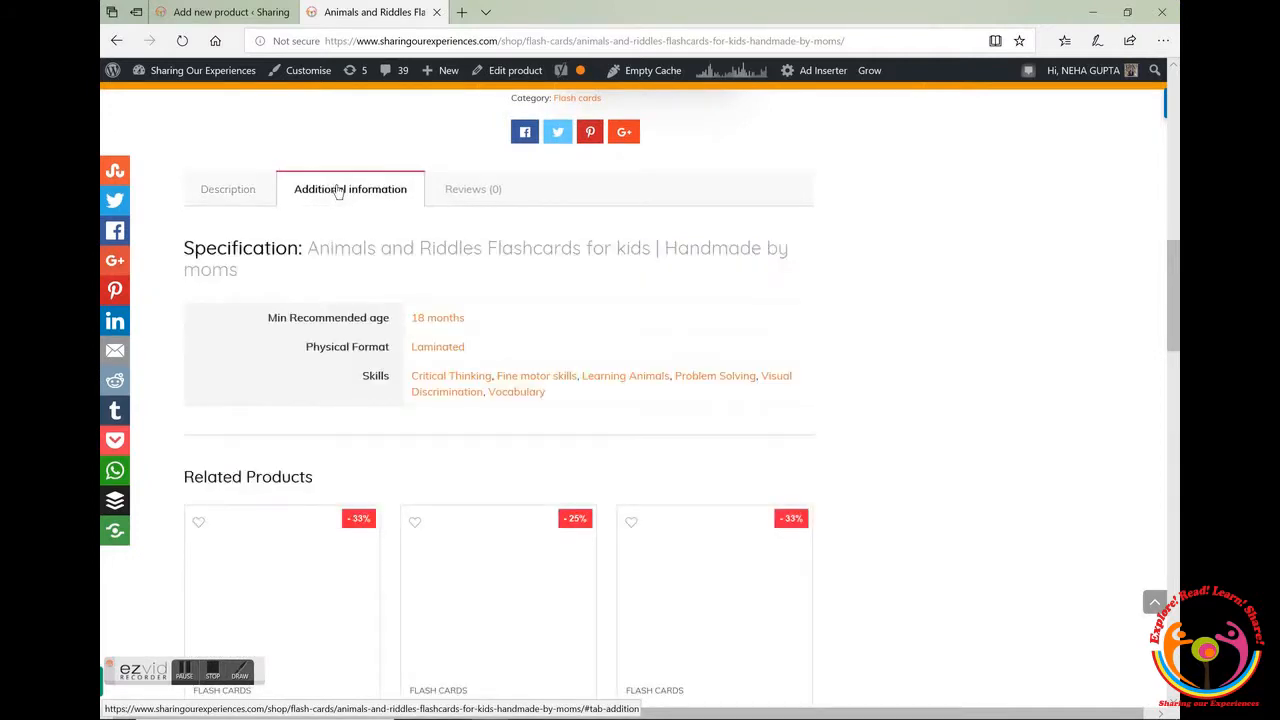
drag(282, 315, 394, 384)
click(314, 357)
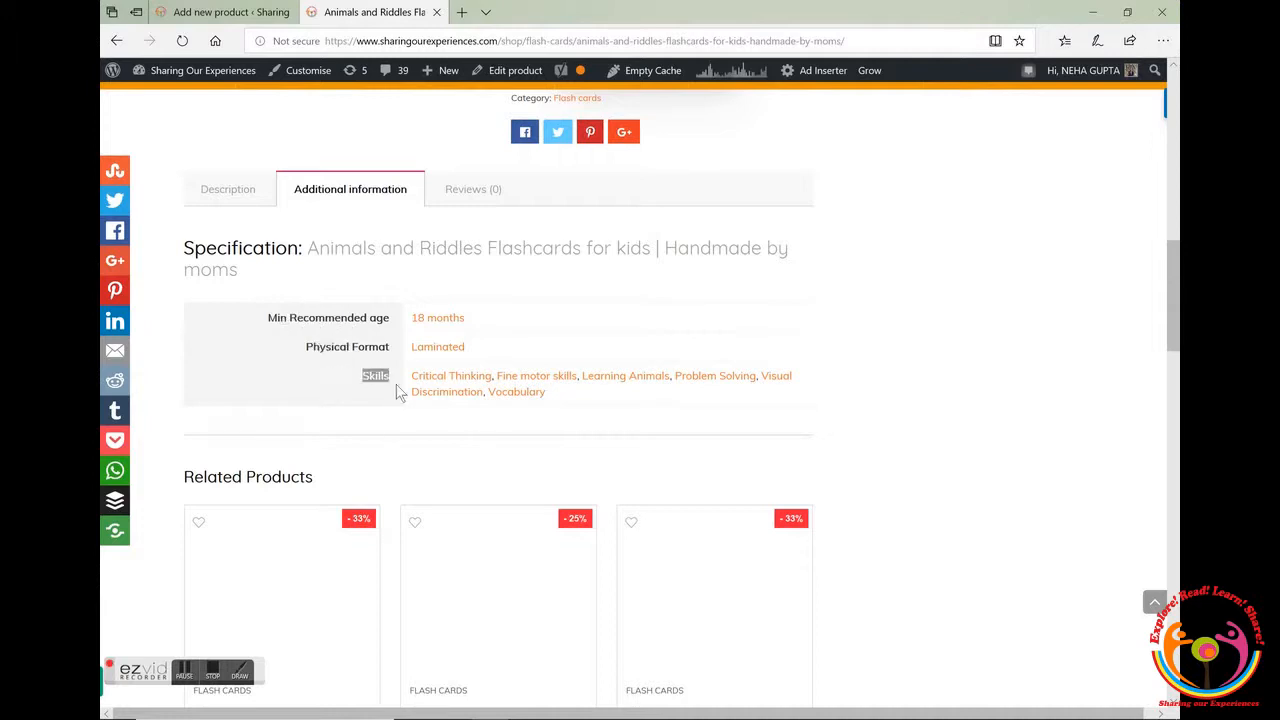
click(480, 188)
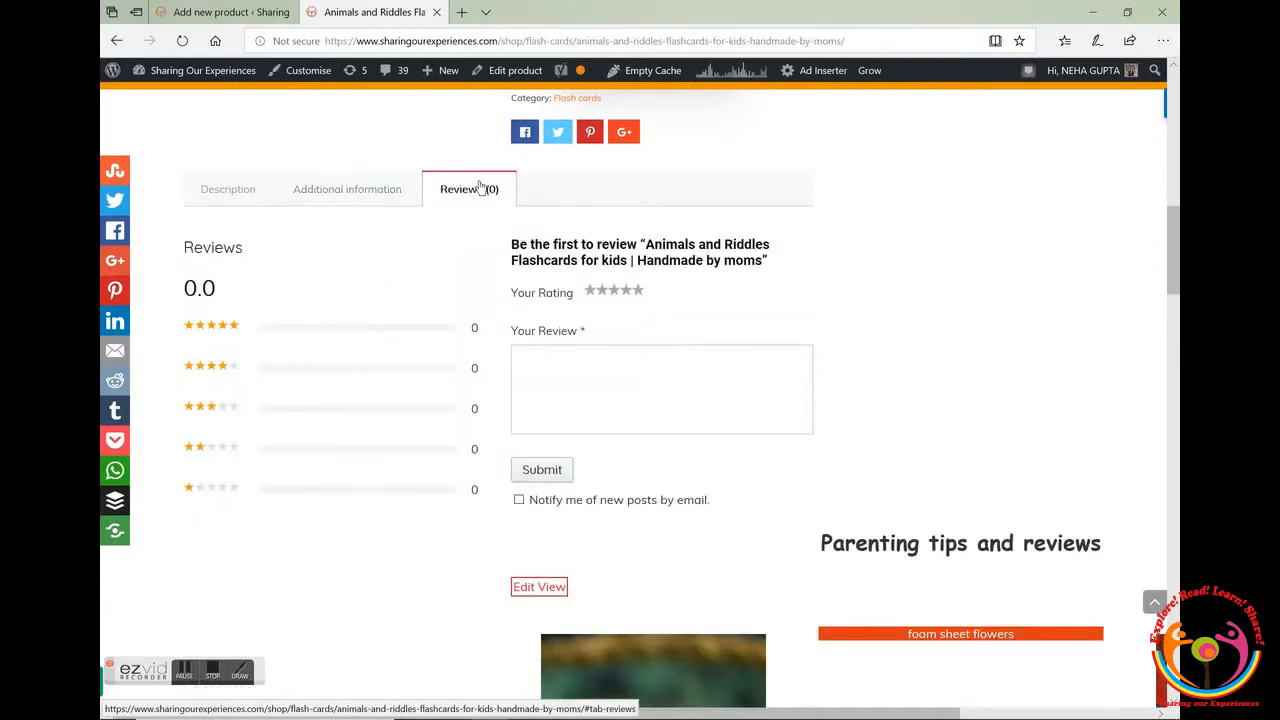
click(360, 188)
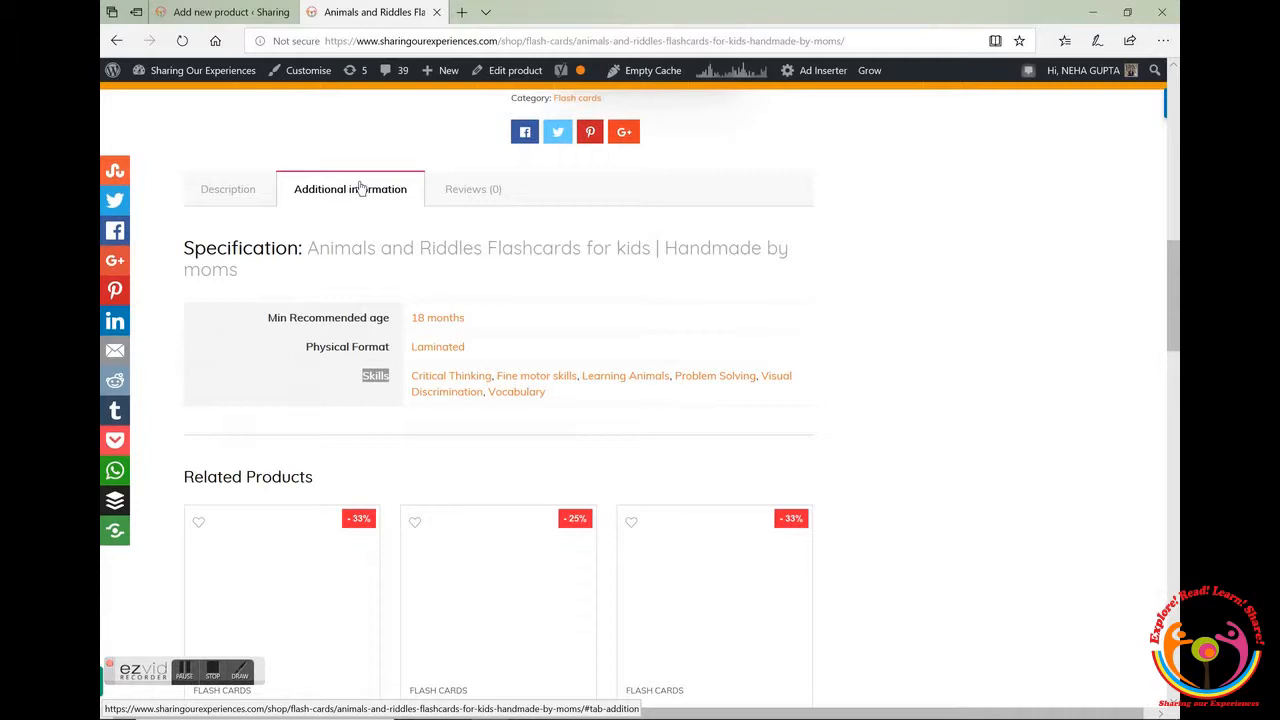
scroll(640, 400, up, 1)
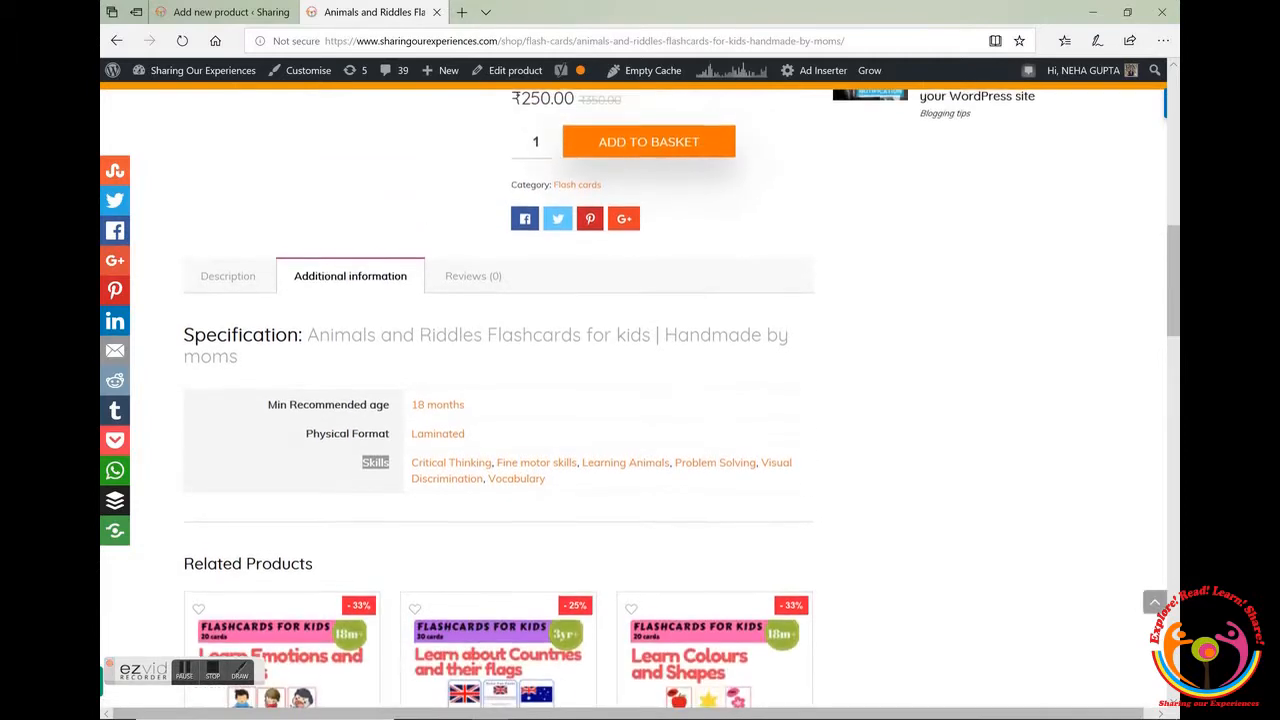
scroll(640, 400, up, 1)
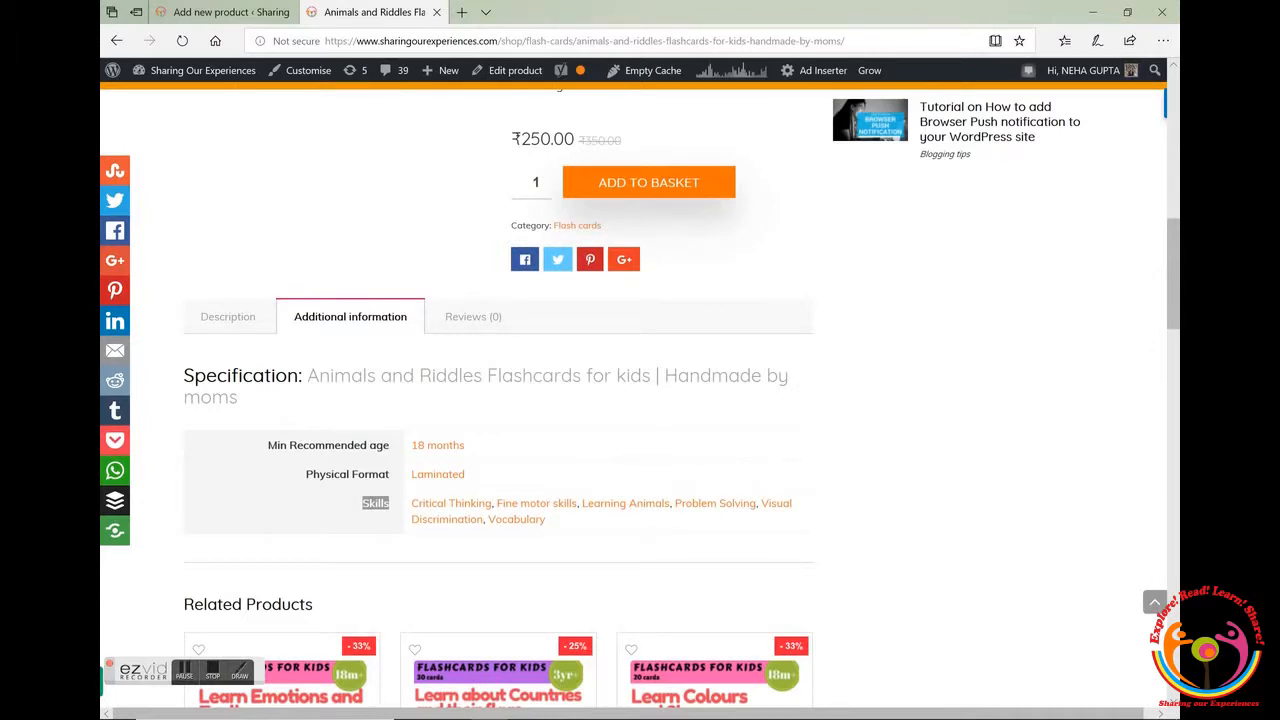
scroll(640, 400, up, 3)
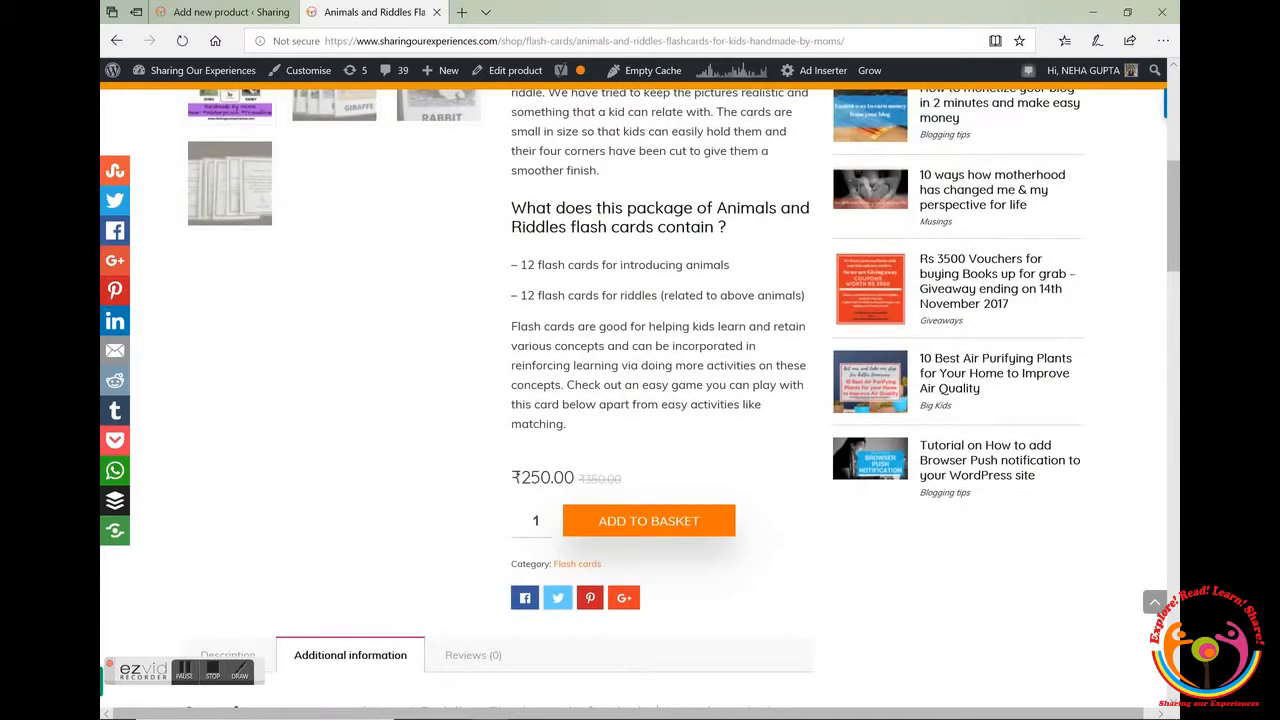
scroll(640, 400, up, 3)
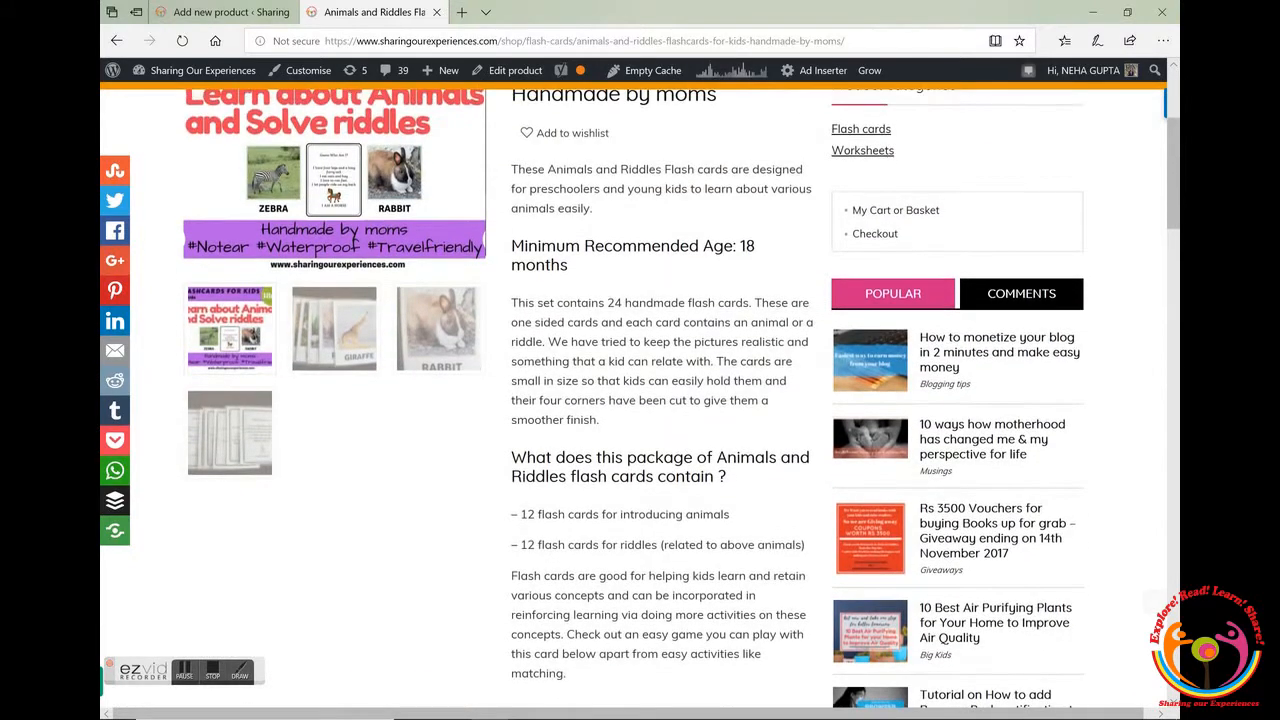
scroll(466, 333, up, 3)
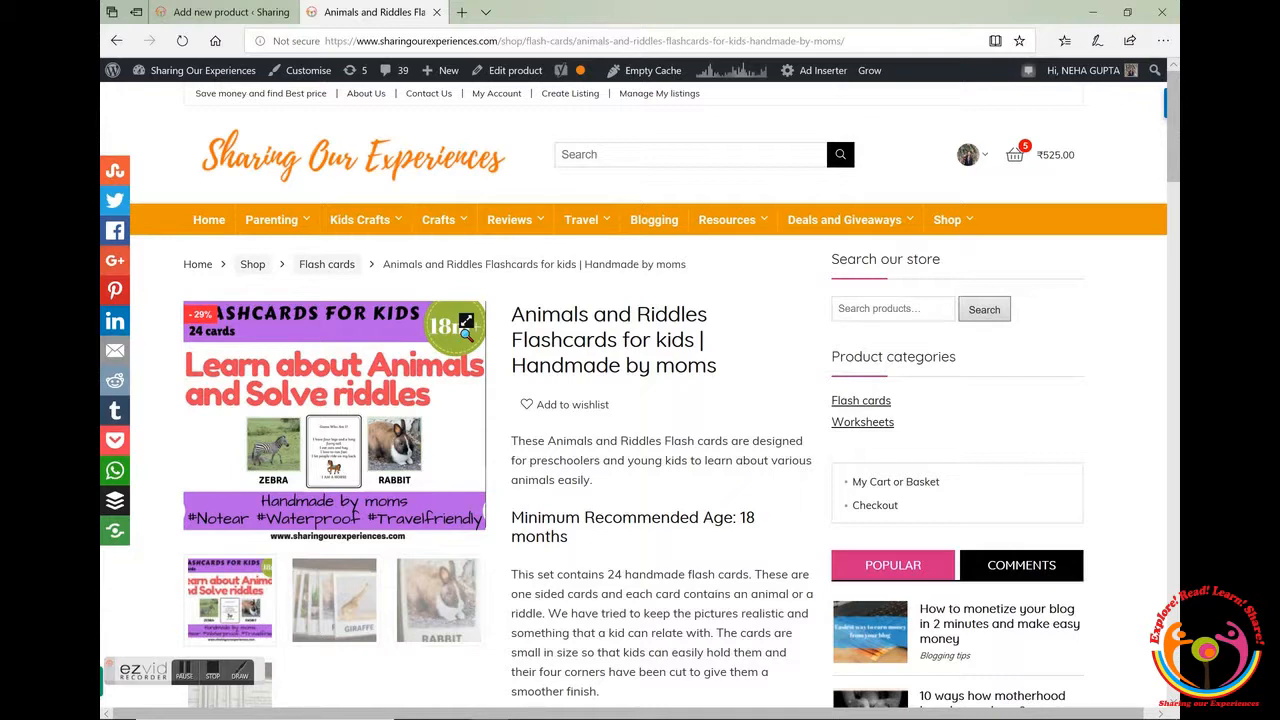
Switch to the Add new product form and place the cursor in the empty product name field
mouse_move(203, 8)
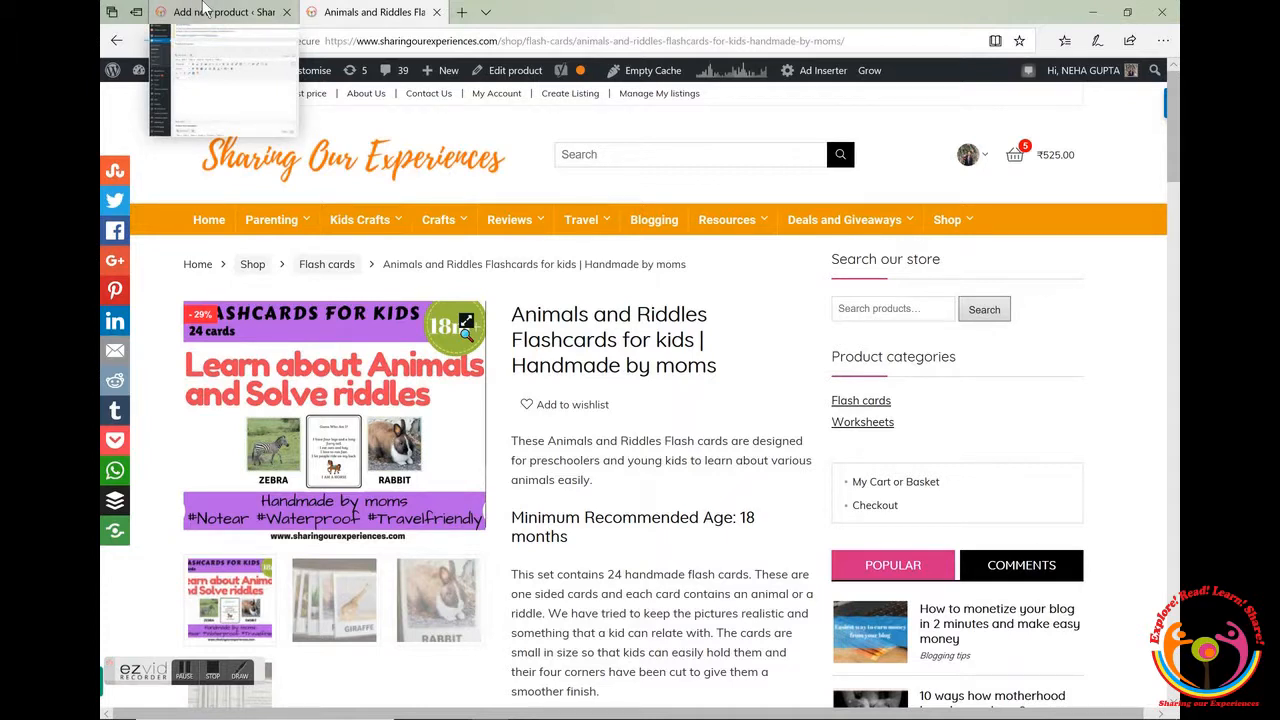
click(203, 10)
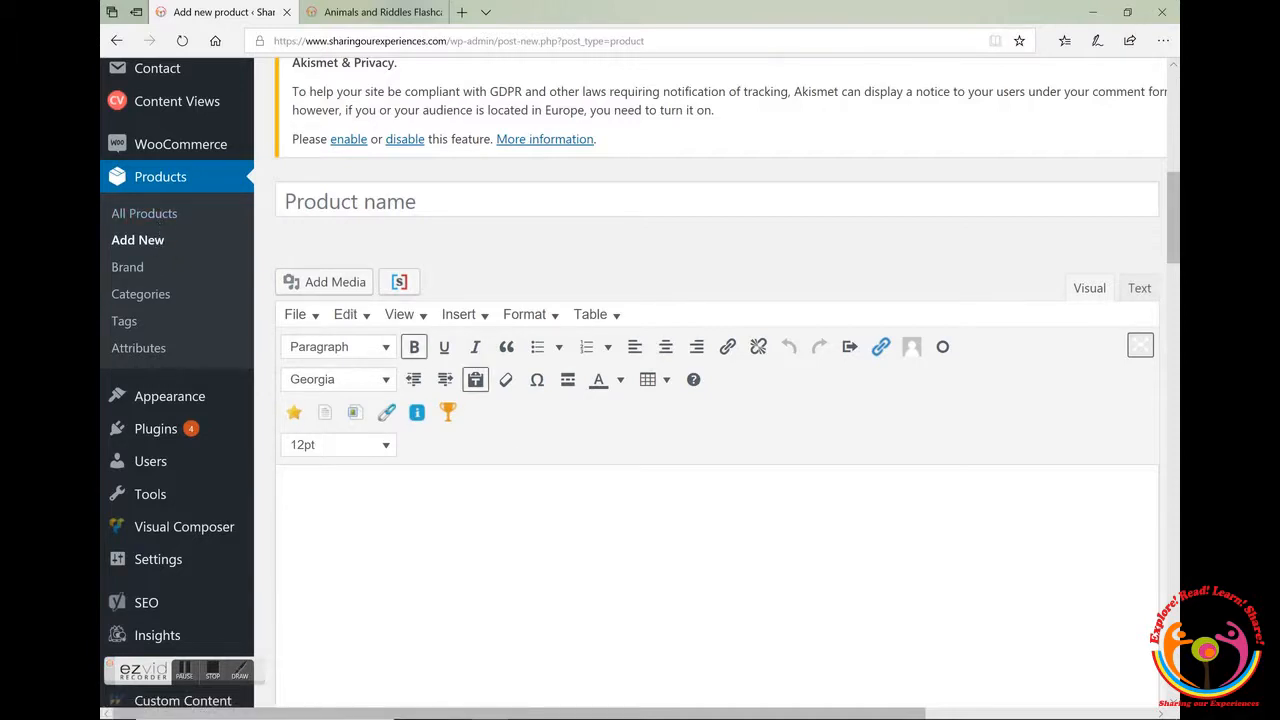
scroll(660, 450, up, 1)
scroll(660, 450, right, 2)
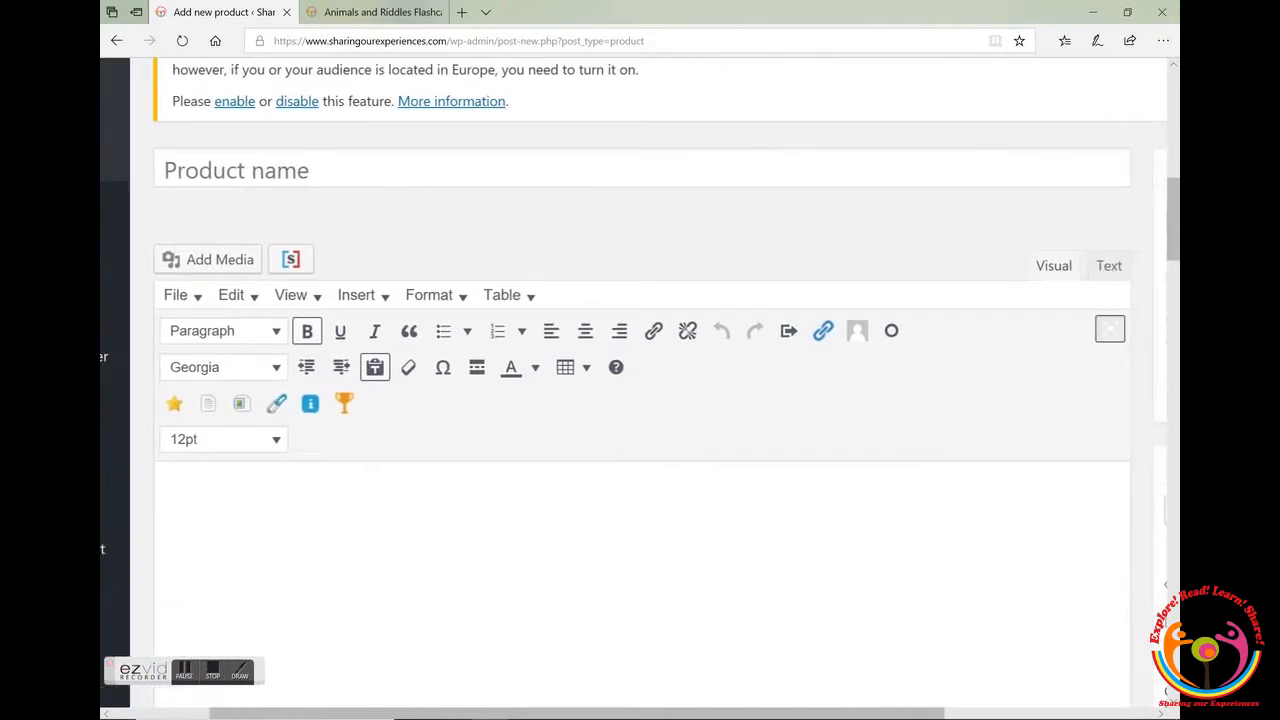
scroll(660, 450, right, 1)
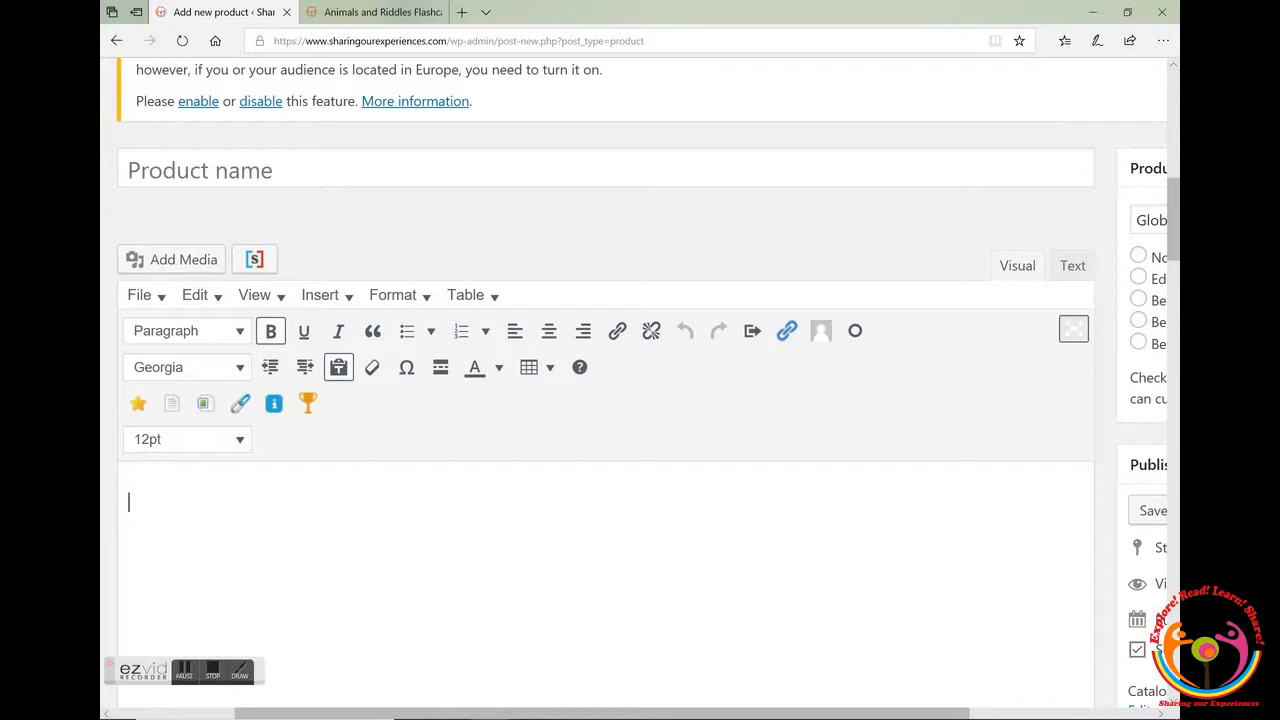
click(386, 180)
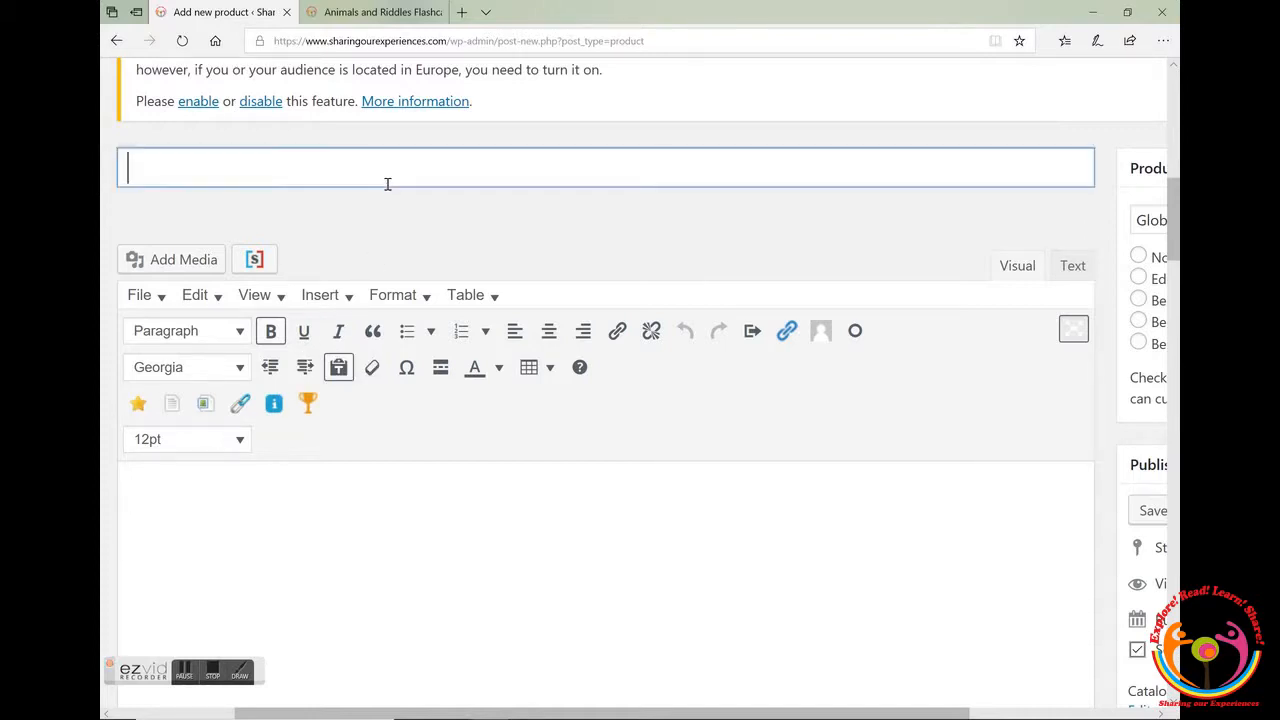
Copy the existing listing's title and paste it as the product name: Animals and Riddles Flashcards for kids | Handmade by moms
click(378, 12)
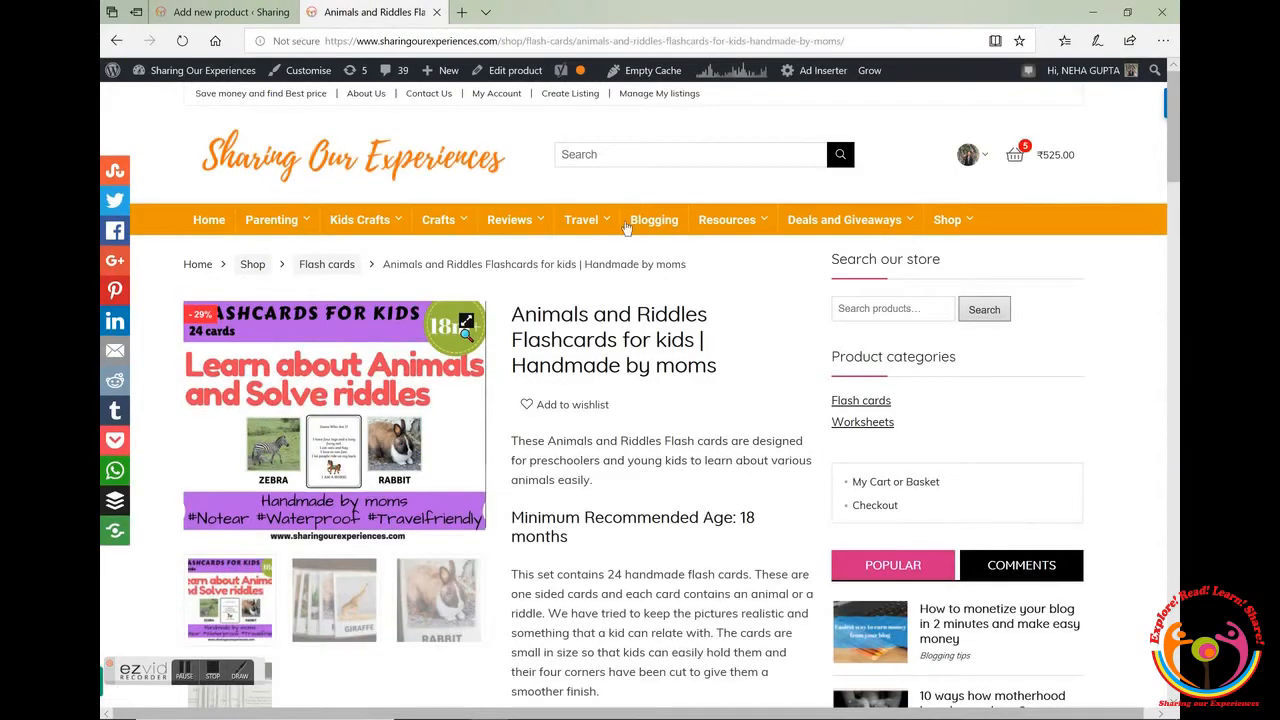
drag(731, 374, 519, 322)
key(ctrl+c)
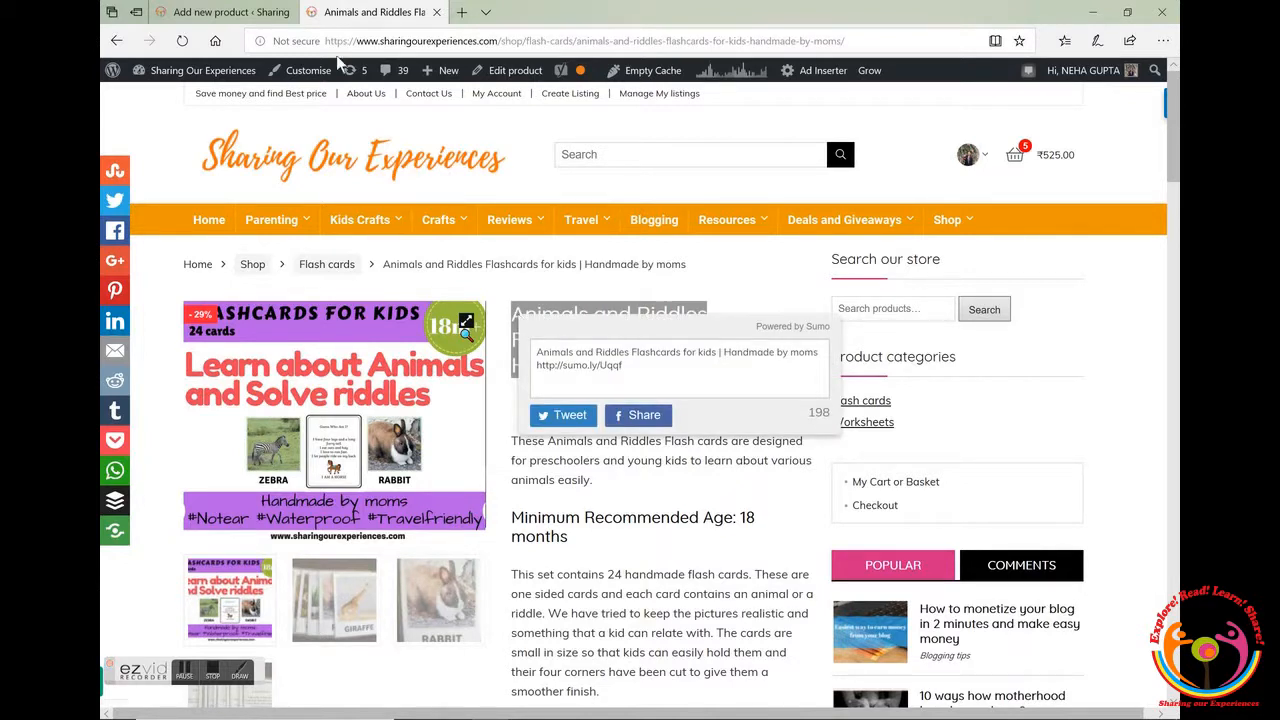
click(218, 12)
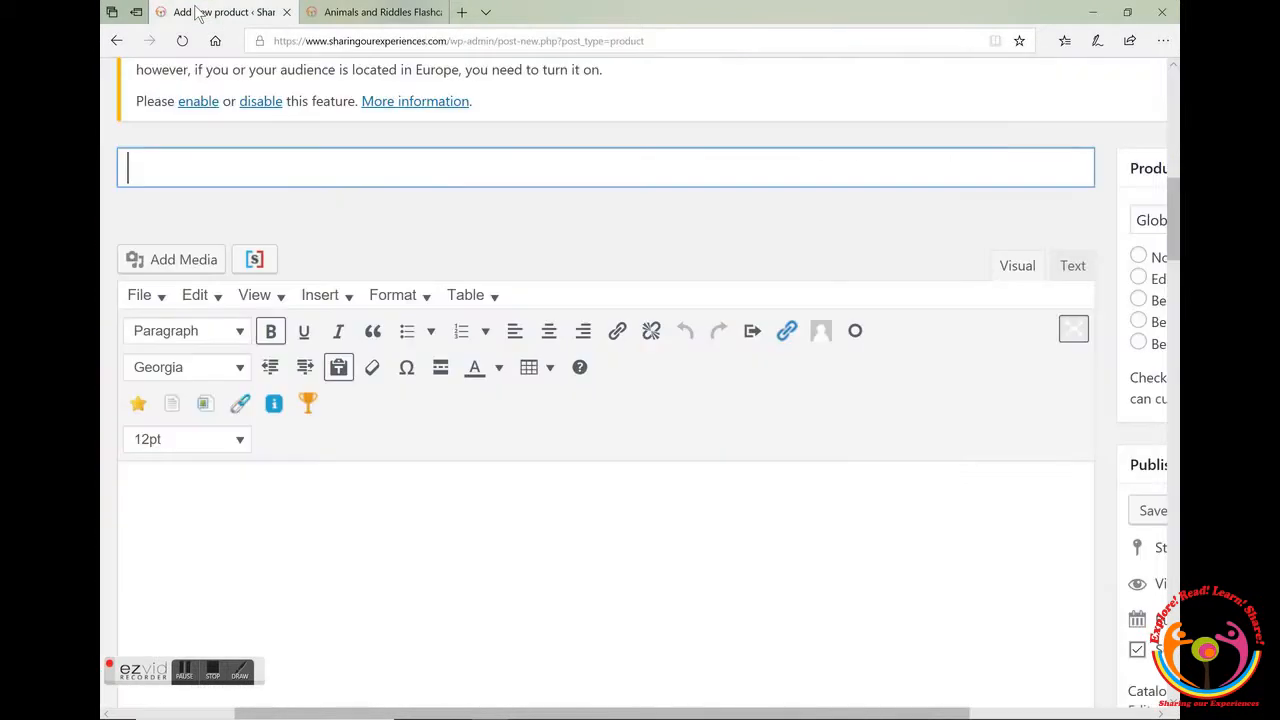
click(325, 12)
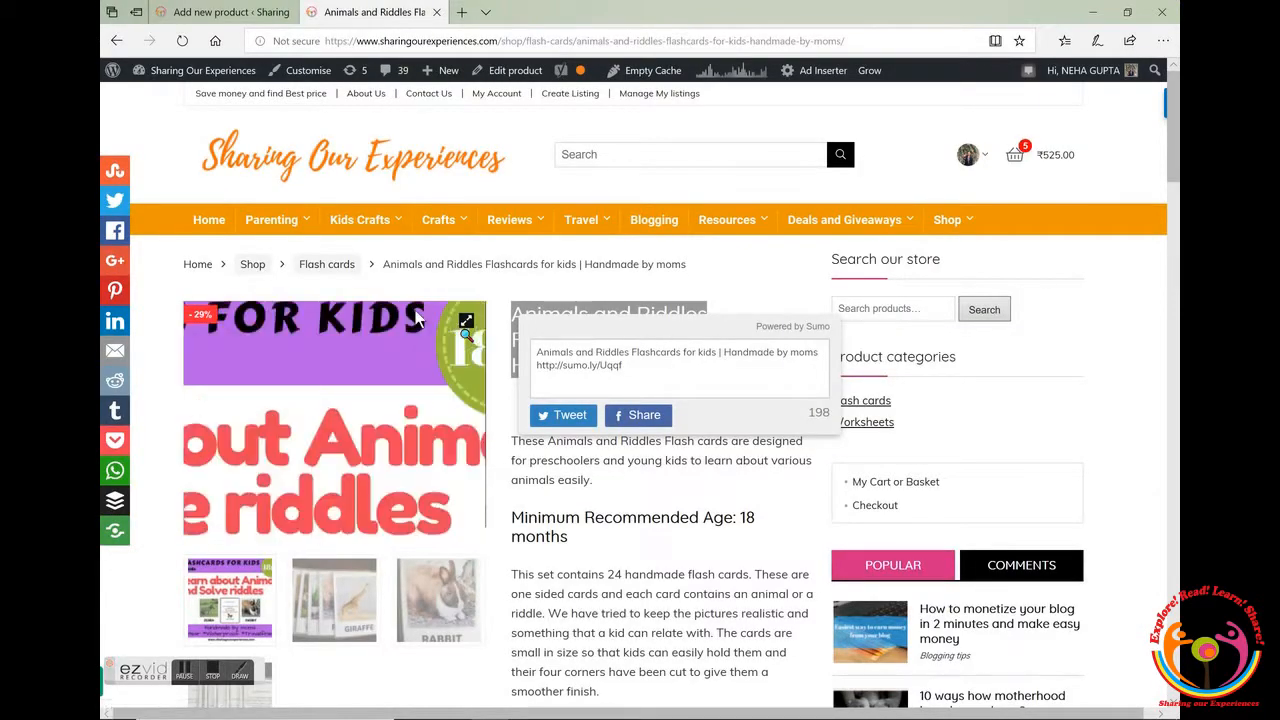
click(207, 13)
click(269, 172)
key(ctrl+v)
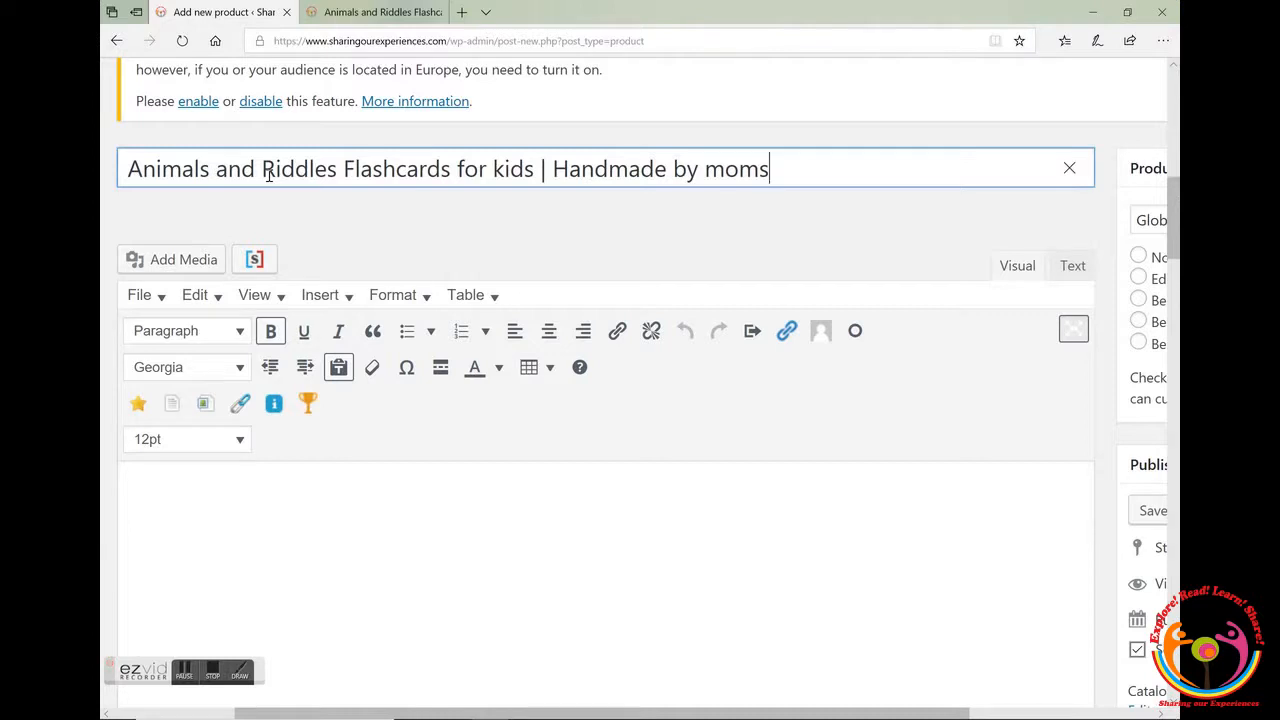
key(Tab)
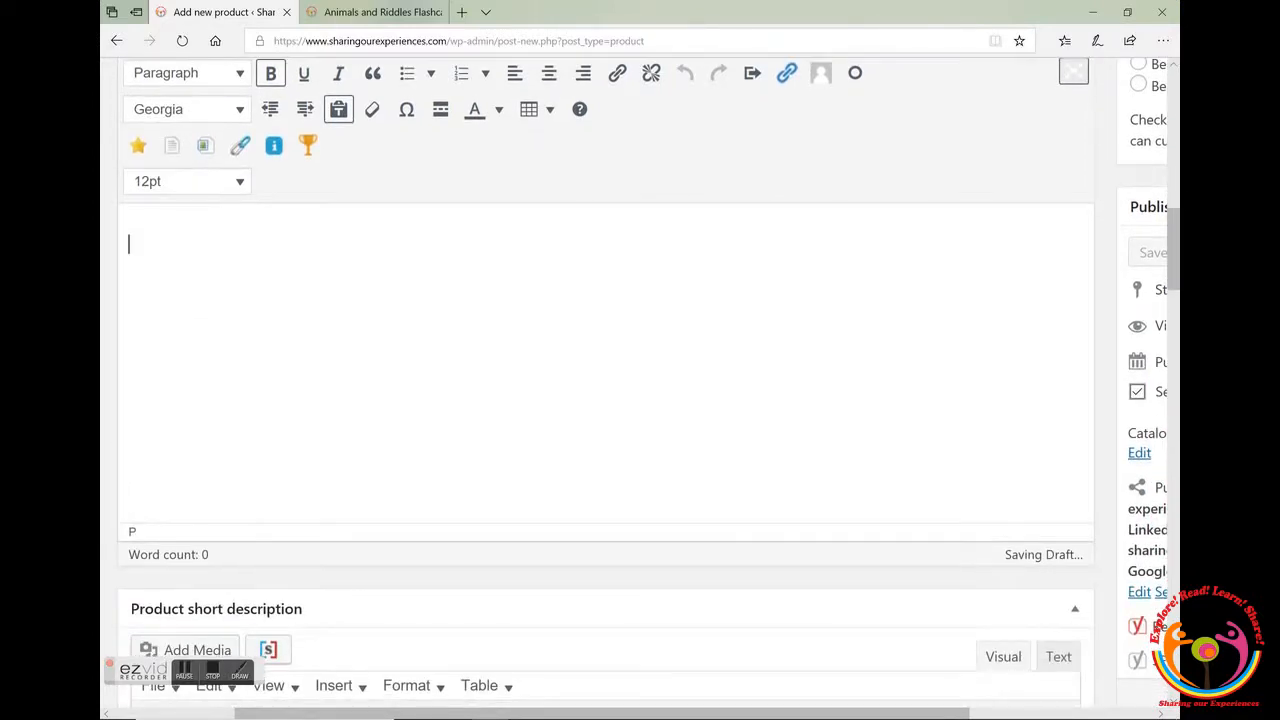
Place the cursor in the Product short description editor and bring up the summary text on the existing product page
scroll(606, 364, down, 1)
scroll(269, 175, up, 1)
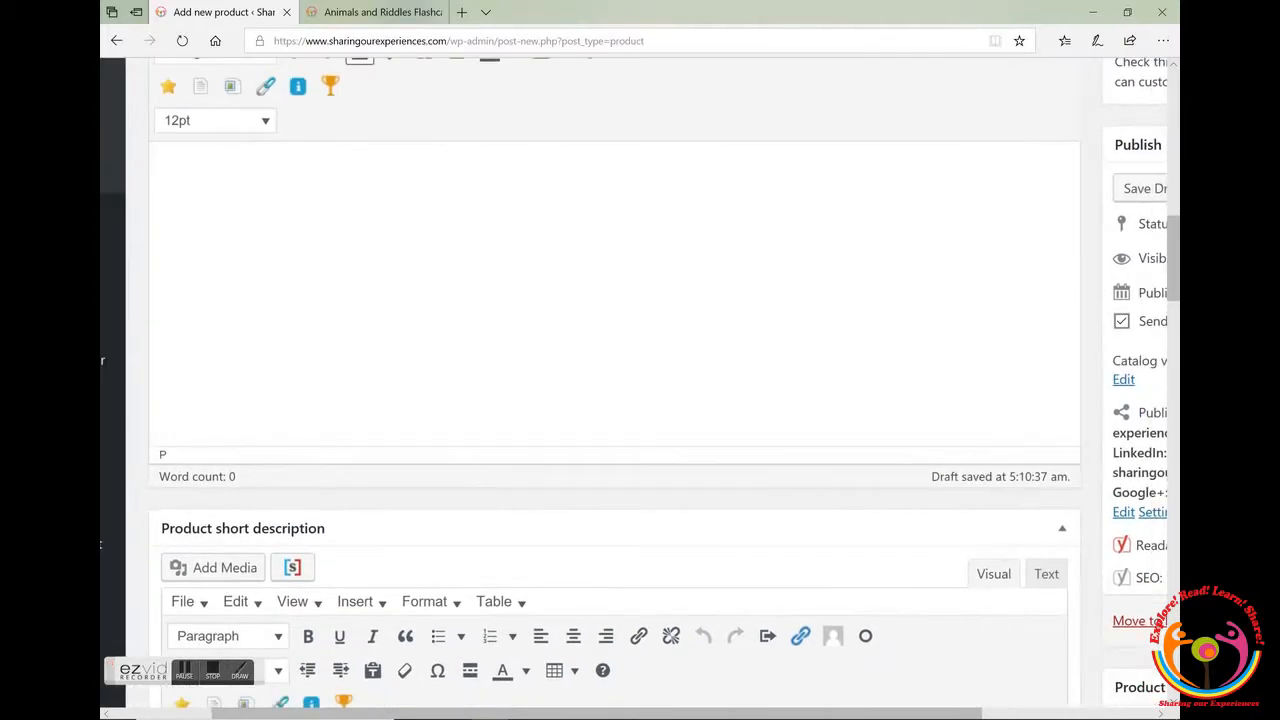
scroll(269, 175, up, 1)
scroll(640, 382, up, 1)
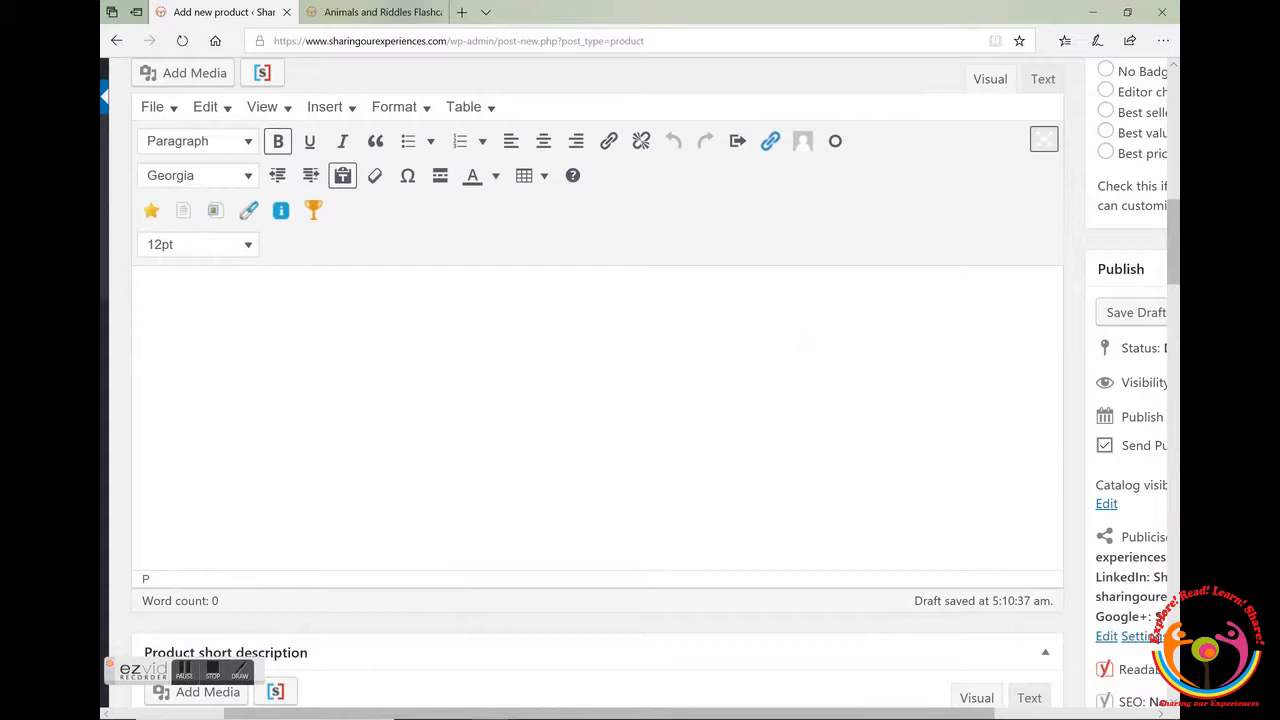
scroll(600, 380, down, 5)
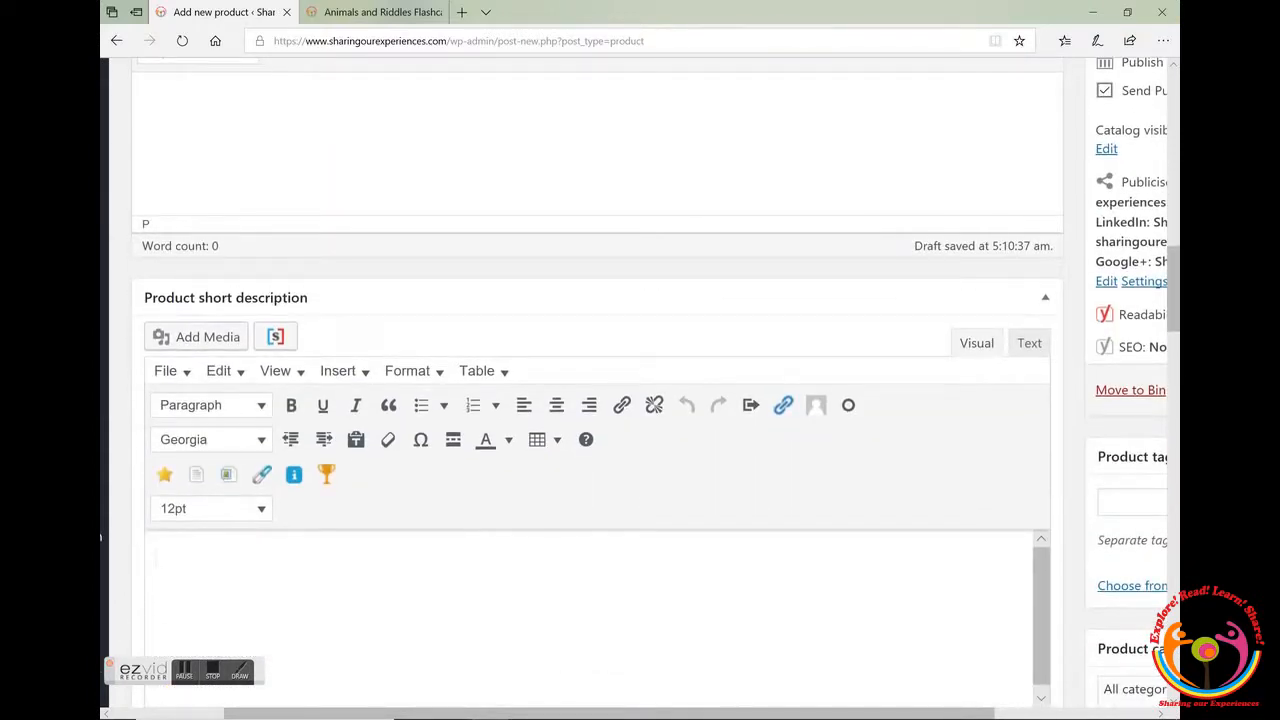
click(370, 12)
scroll(640, 400, down, 2)
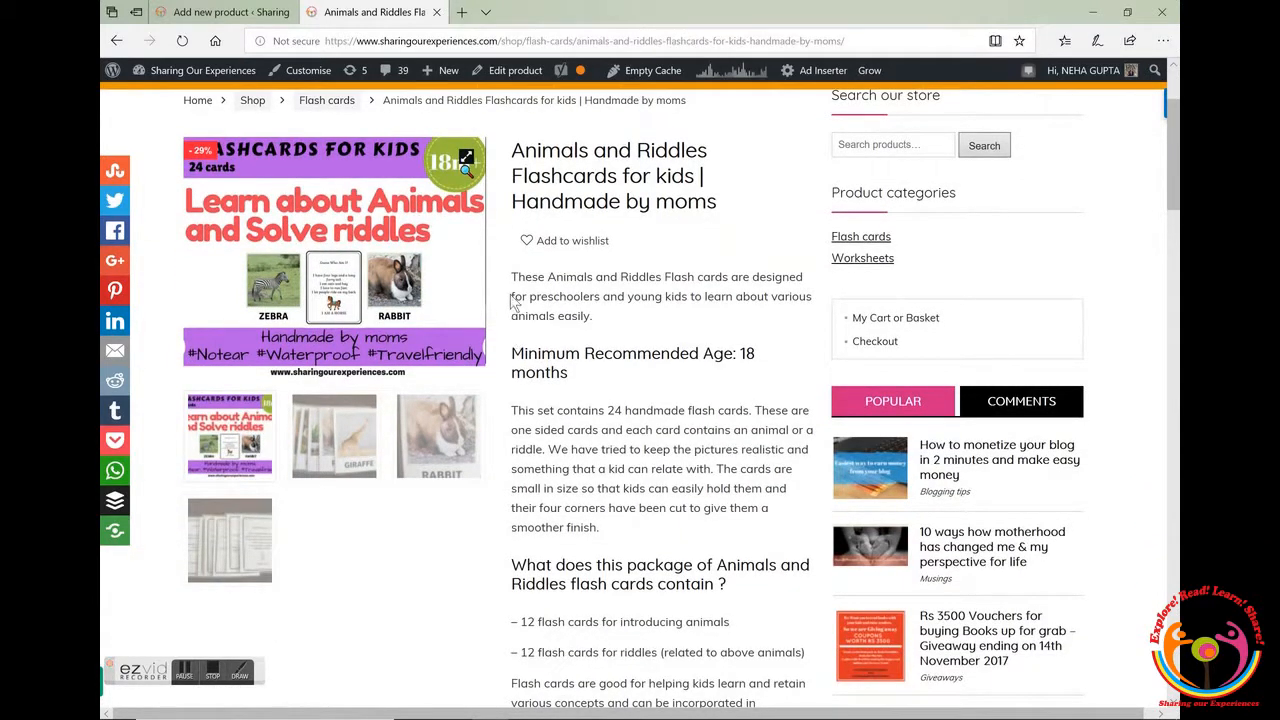
drag(511, 277, 590, 497)
scroll(590, 497, down, 3)
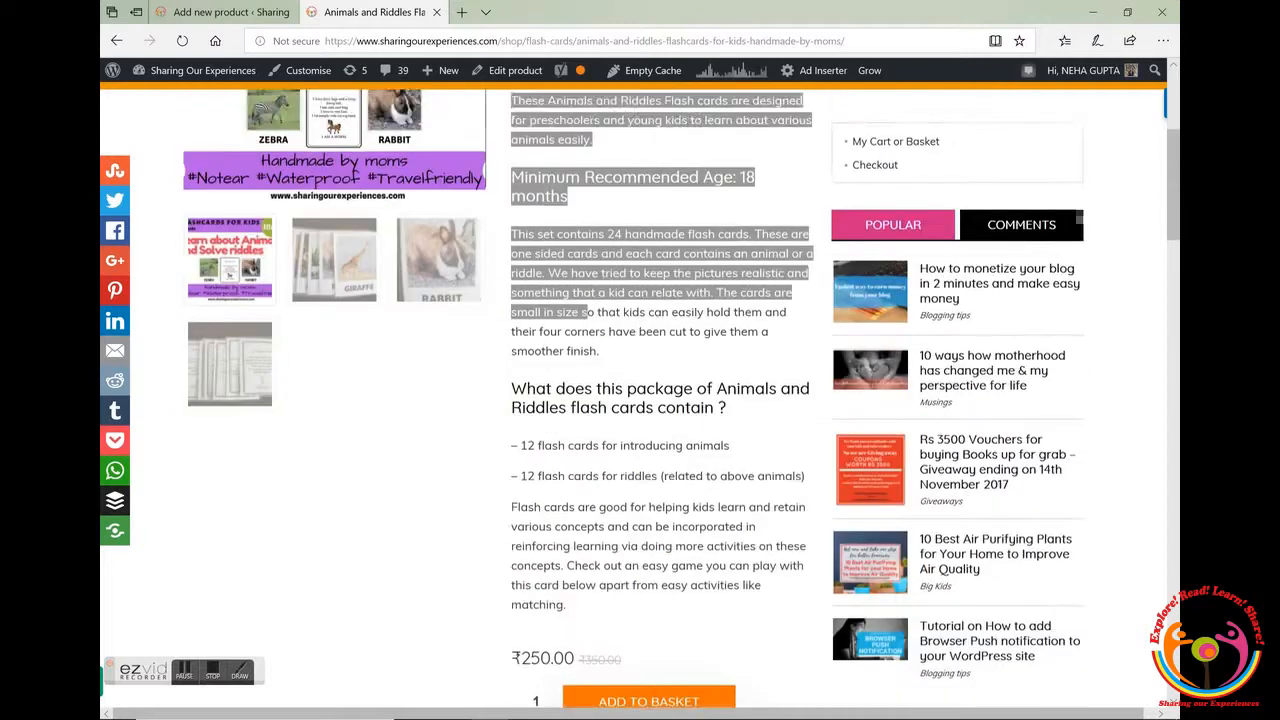
click(592, 490)
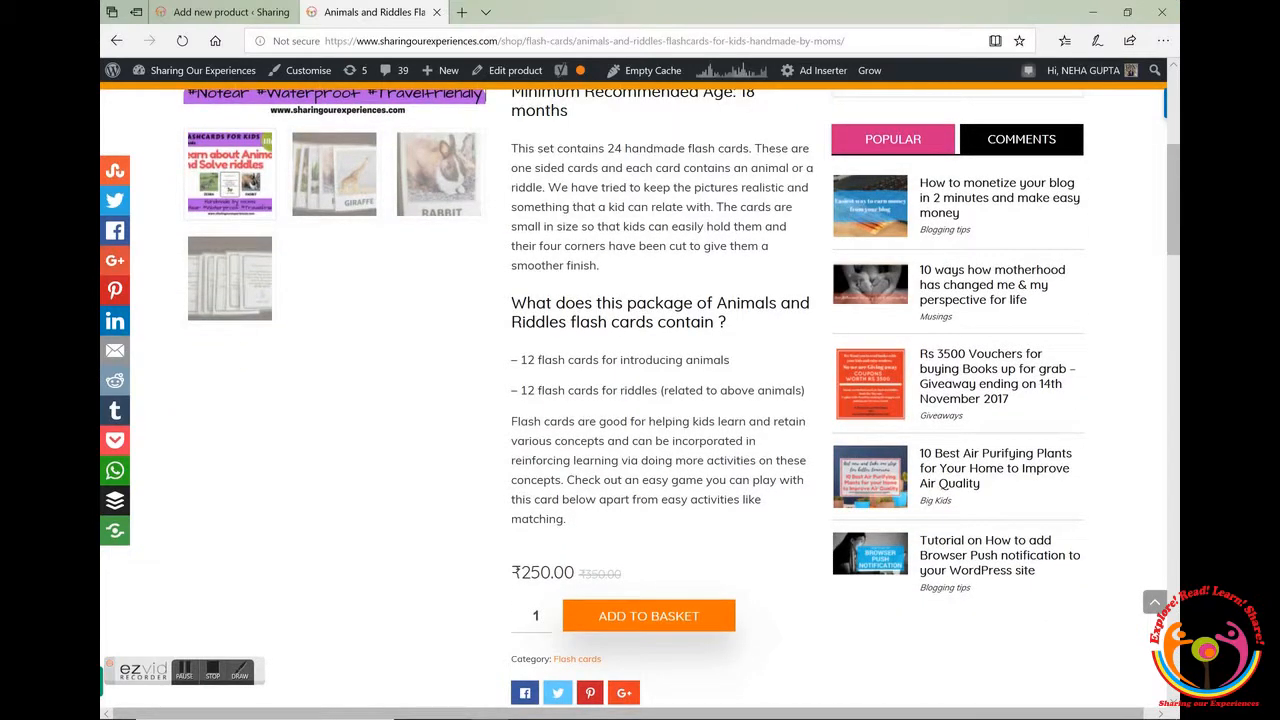
Copy the existing listing's summary, from "These Animals and Riddles Flash cards" to "matching.", into the new product's short description
scroll(655, 362, up, 2)
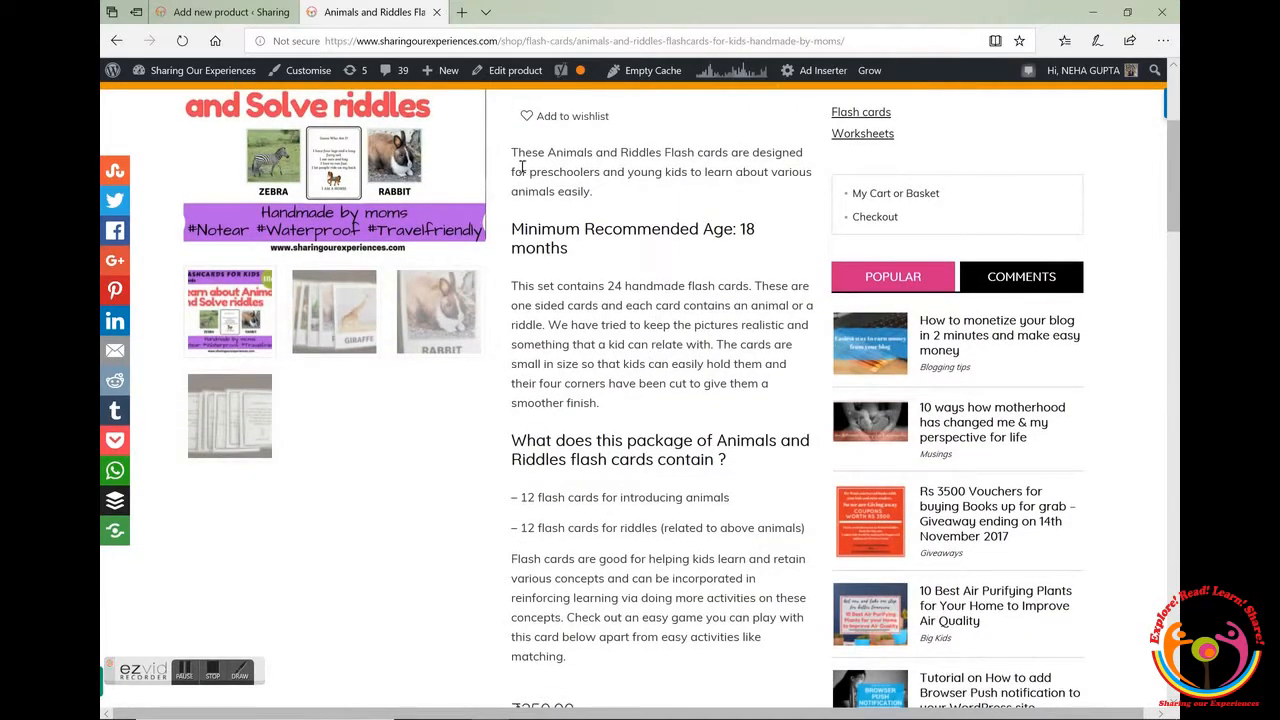
drag(511, 152, 645, 682)
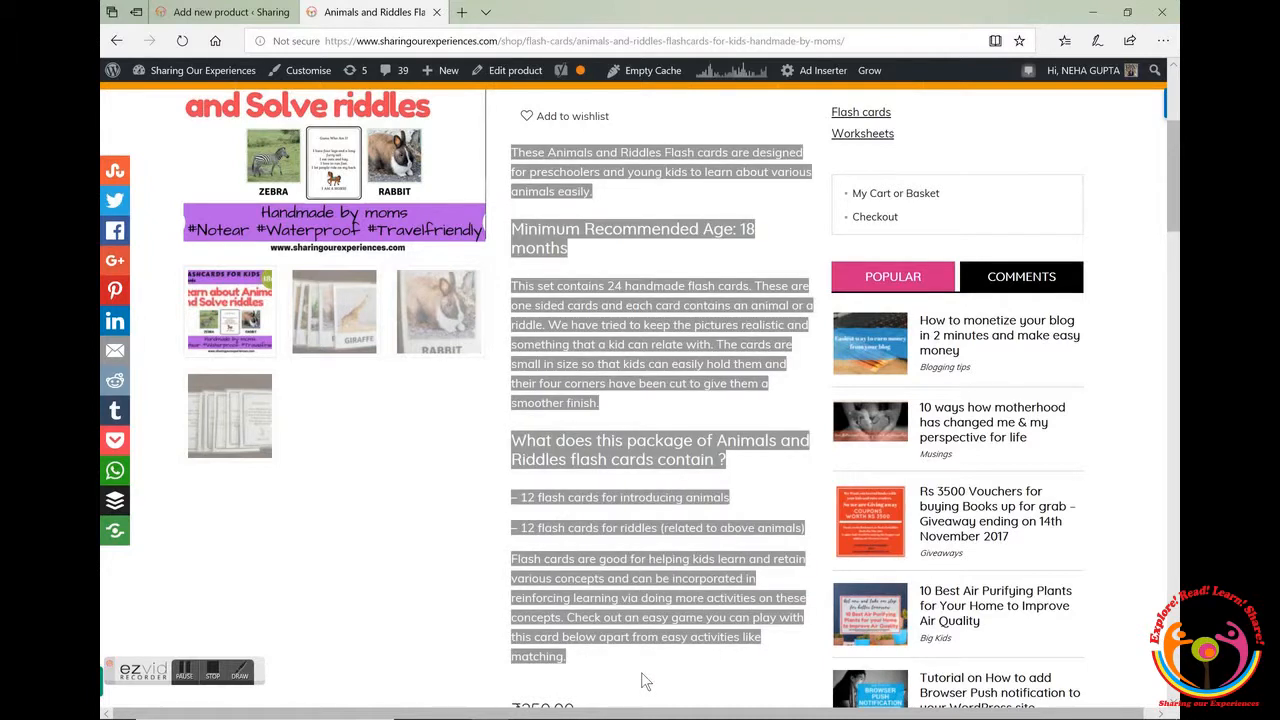
key(ctrl+Tab)
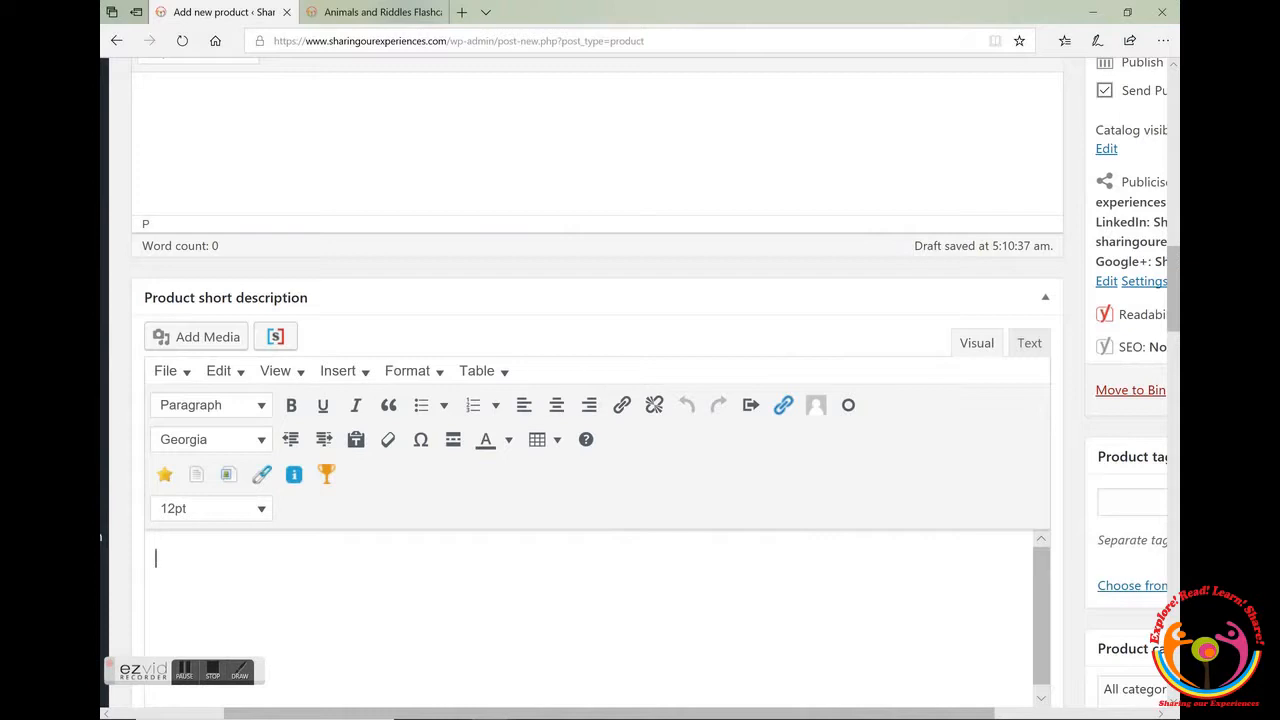
key(ctrl+v)
scroll(597, 620, up, 10)
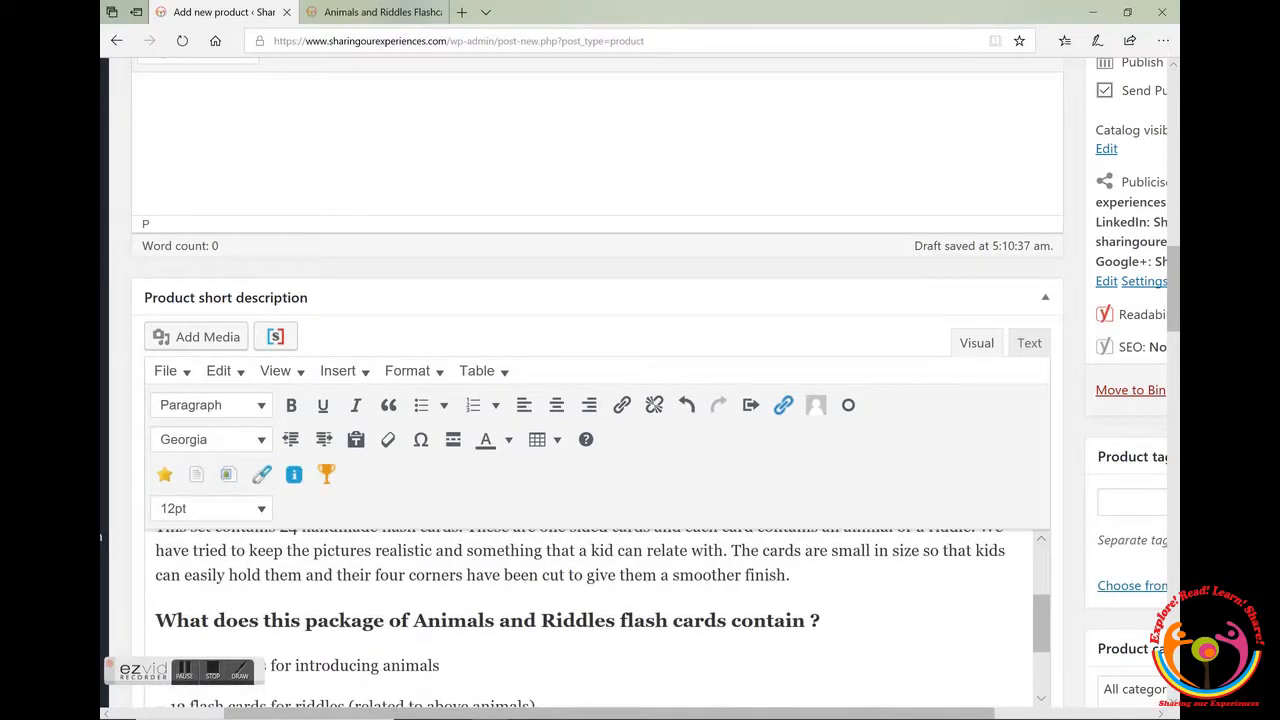
scroll(597, 620, up, 4)
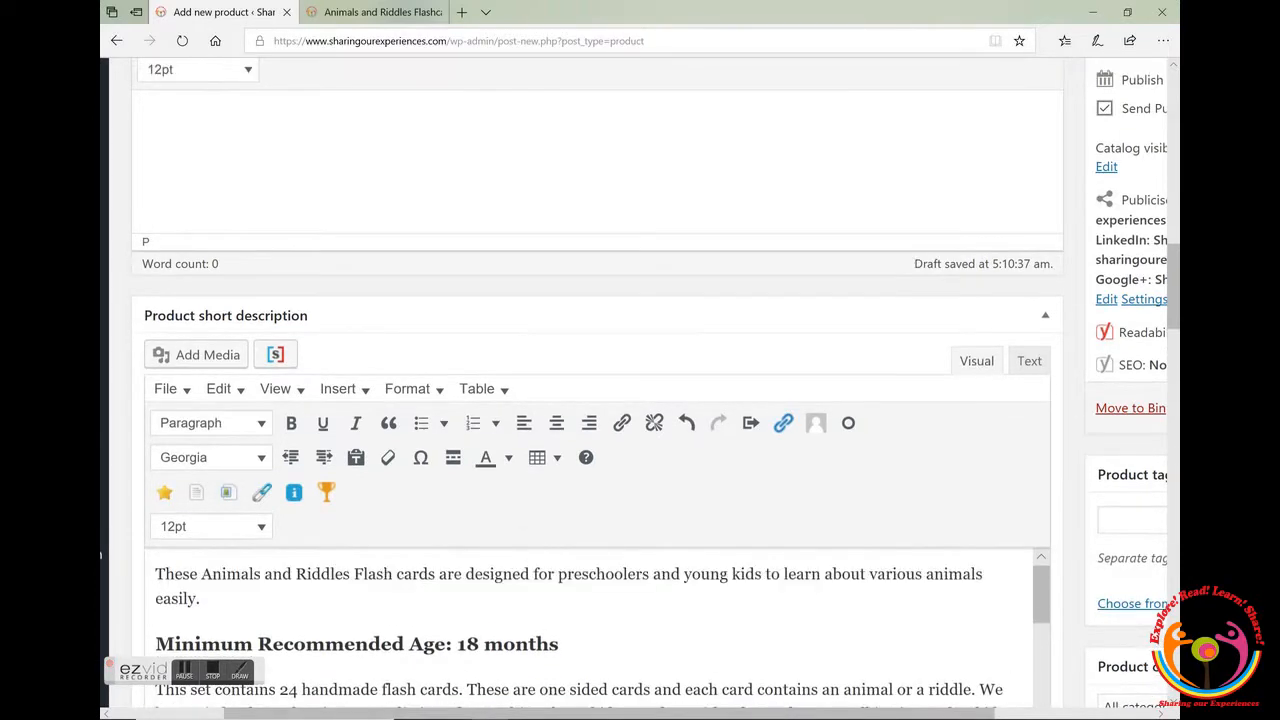
Switch to the existing listing's page and bring up its full Description text below the product summary
key(ctrl+Tab)
scroll(640, 400, down, 5)
scroll(640, 400, down, 3)
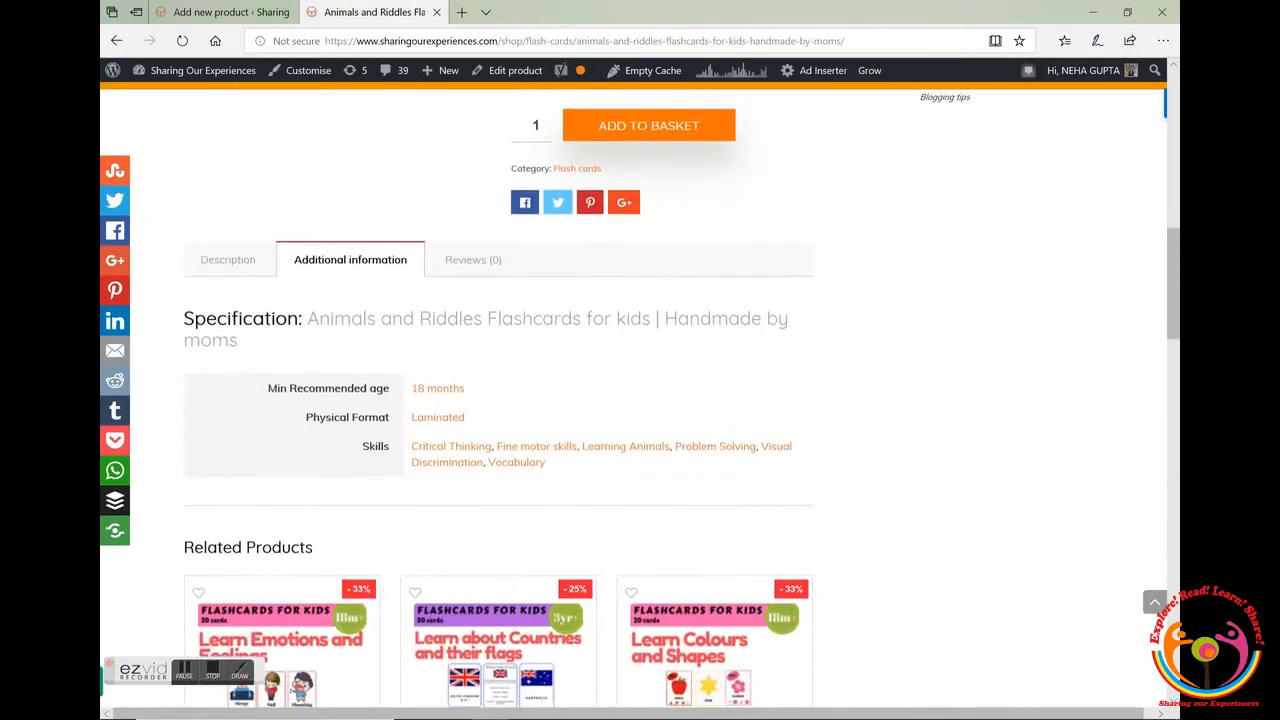
click(228, 158)
scroll(640, 400, down, 1)
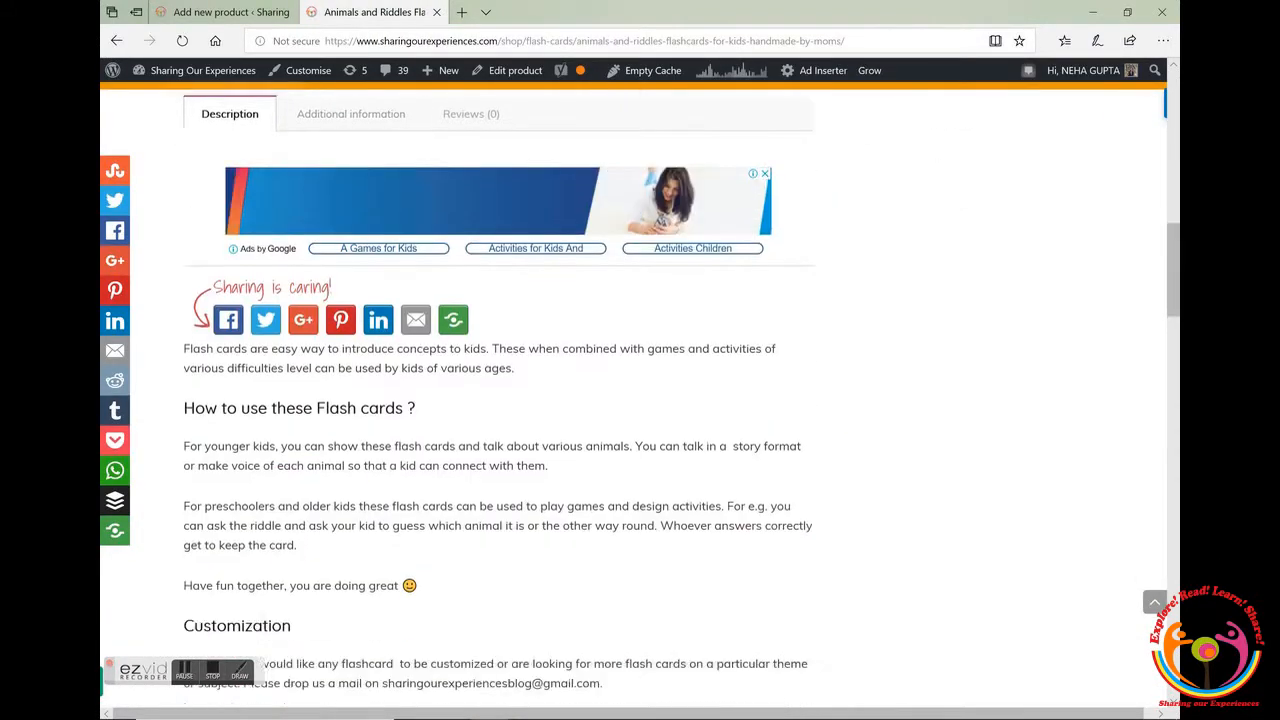
scroll(640, 400, down, 1)
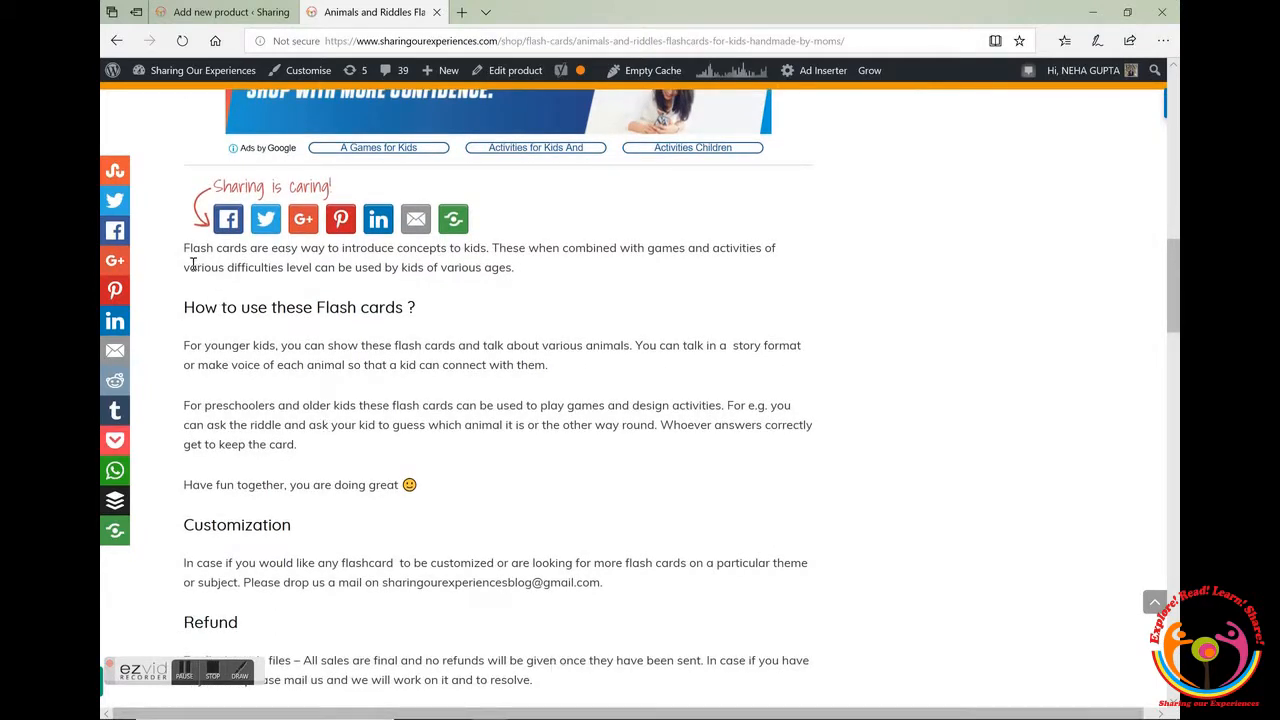
Copy the existing listing's full description, from "Flash cards are easy way" to "to resolve.", into the new product's main description editor
drag(185, 251, 437, 484)
key(ctrl+c)
scroll(437, 484, down, 2)
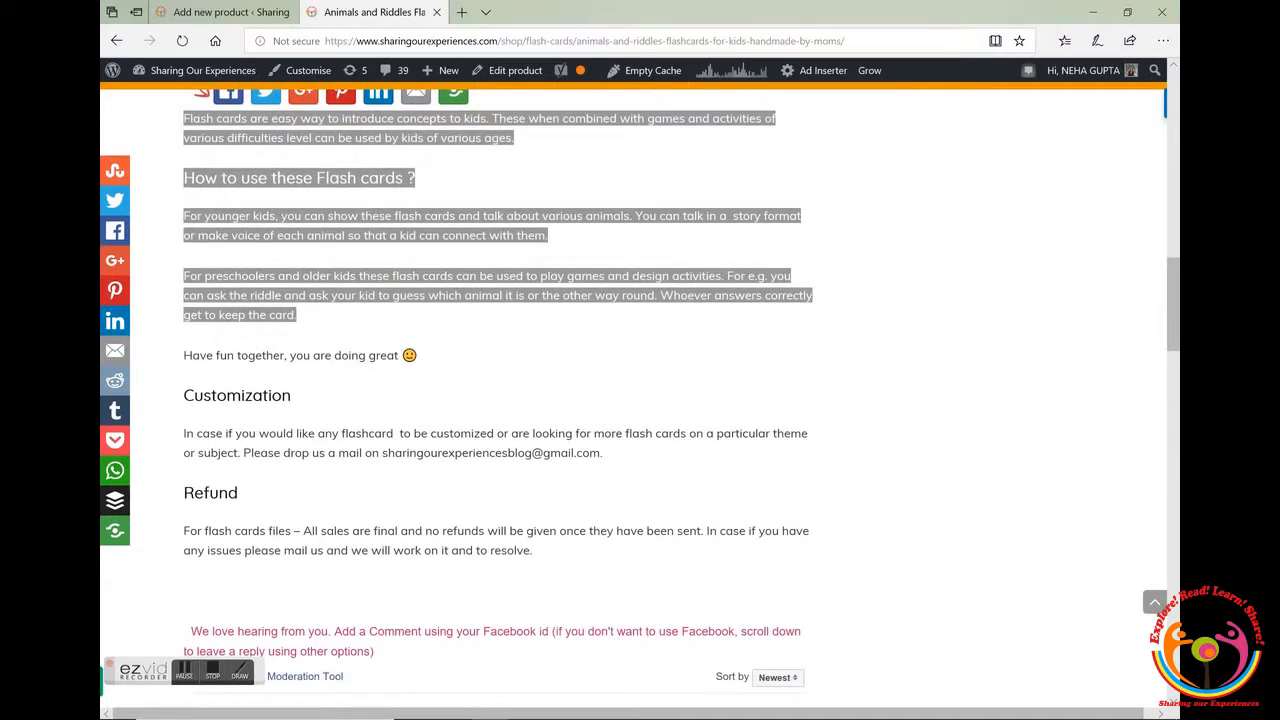
click(643, 556)
scroll(640, 400, up, 1)
drag(186, 195, 524, 650)
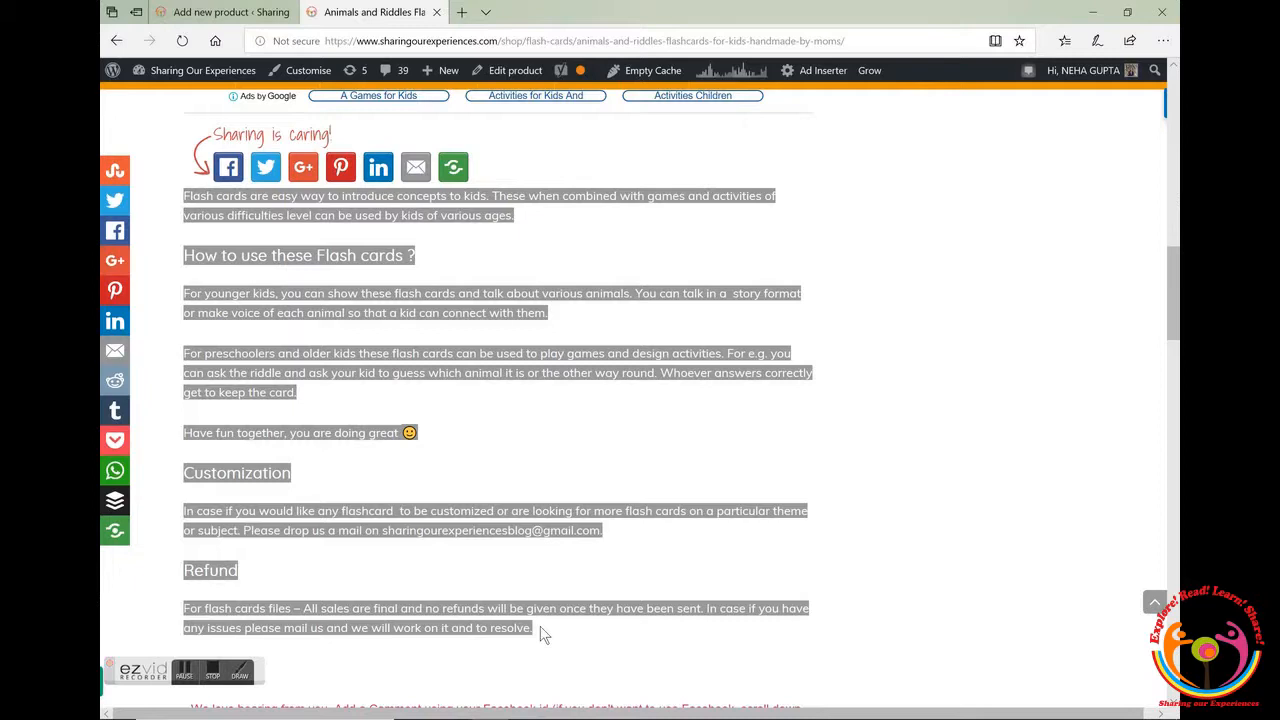
click(229, 12)
scroll(600, 400, up, 2)
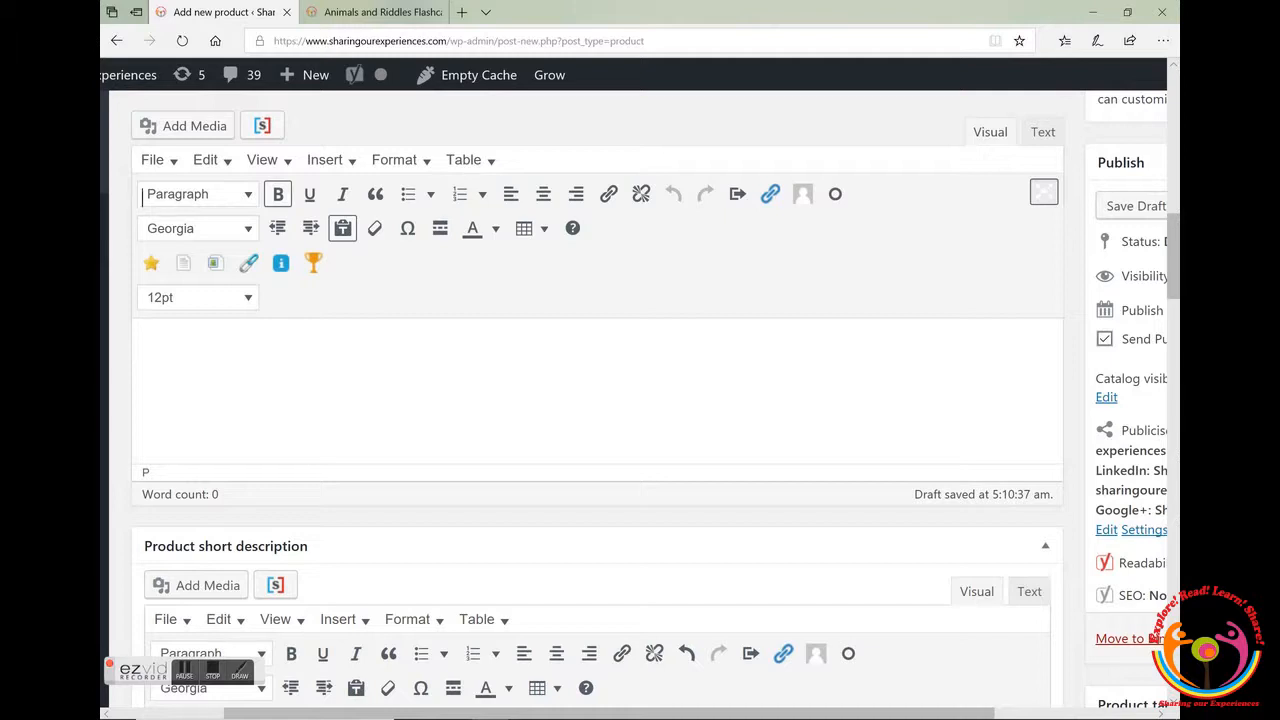
click(1043, 131)
click(990, 131)
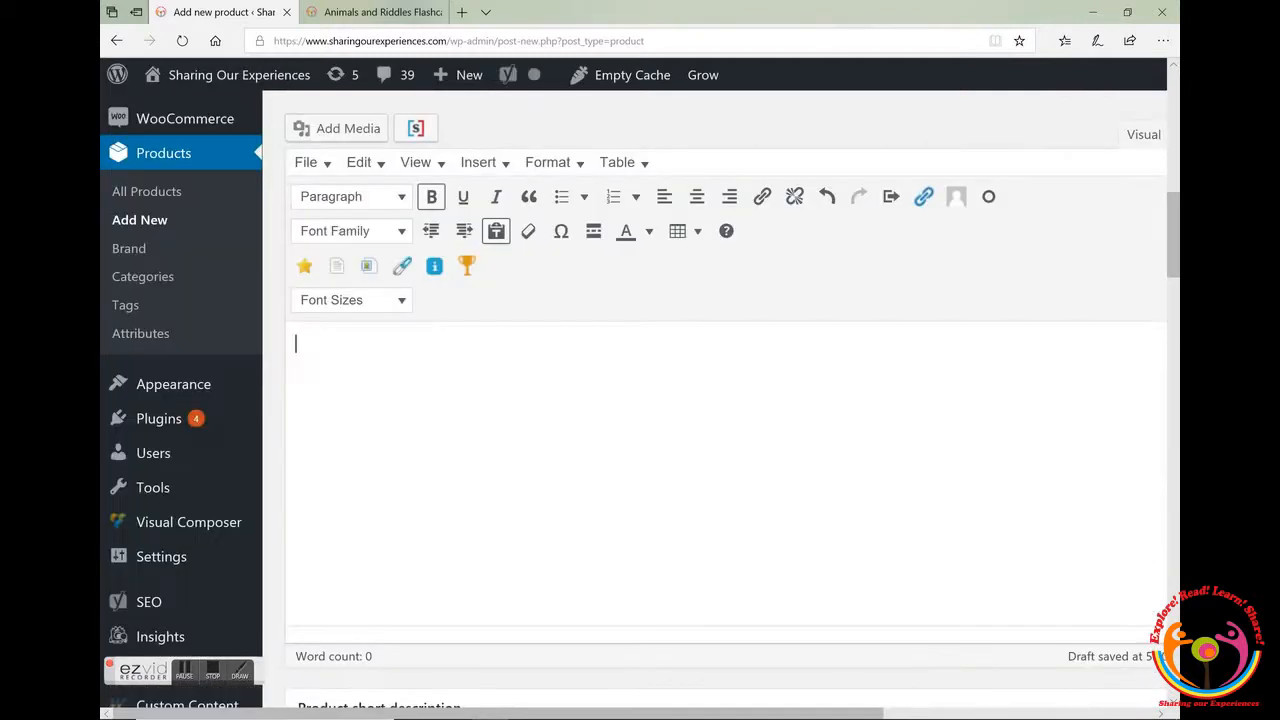
key(ctrl+v)
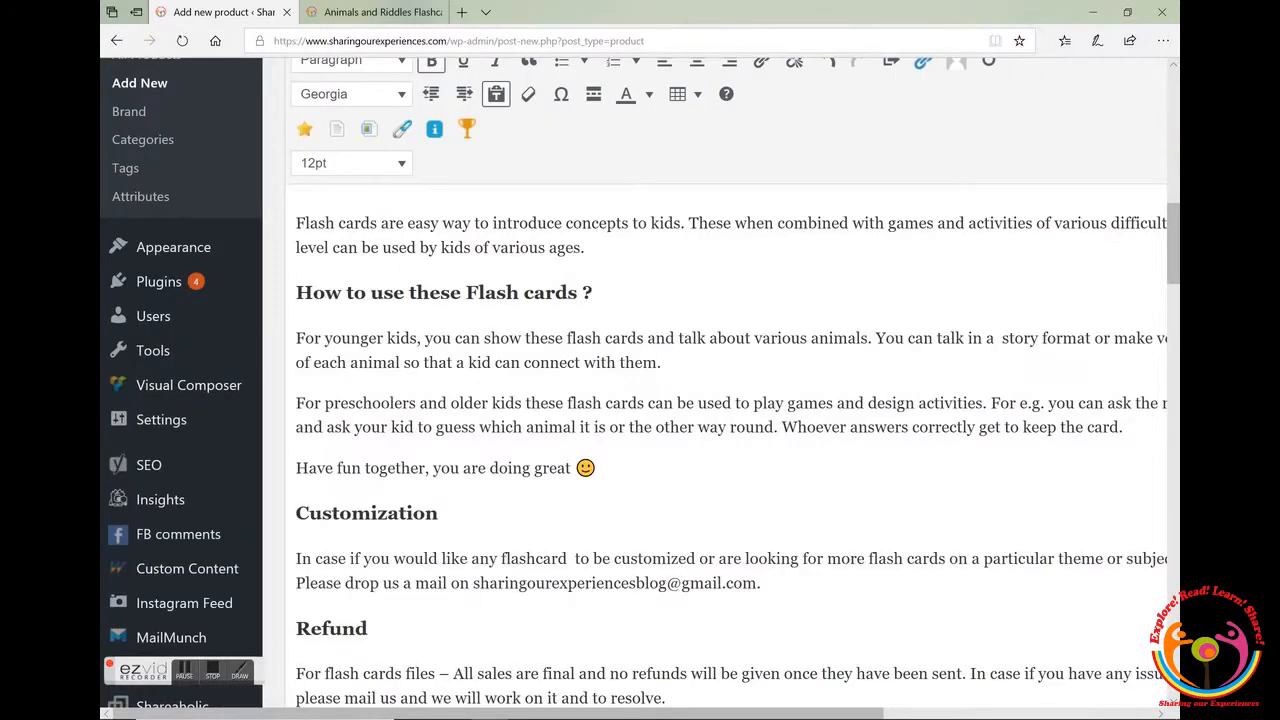
Look over the new product's name, main description, short description, and the publish, tags and categories settings
scroll(590, 400, up, 4)
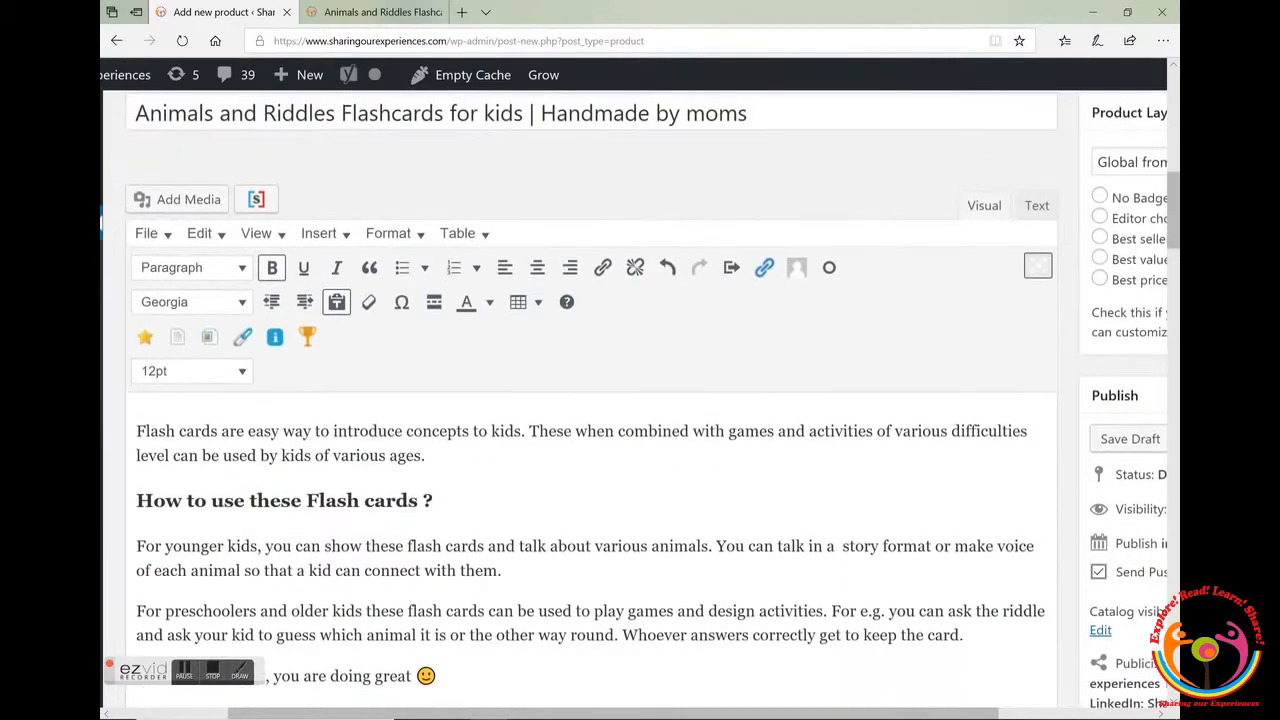
click(832, 162)
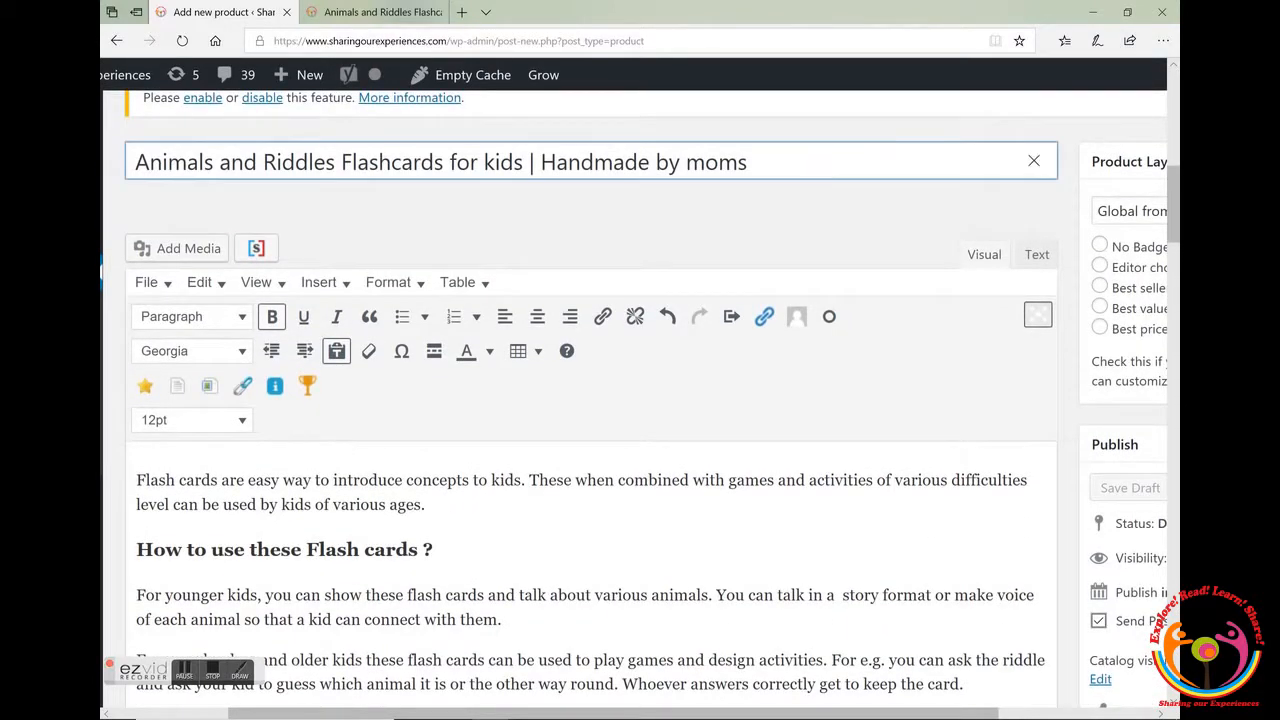
scroll(590, 400, down, 7)
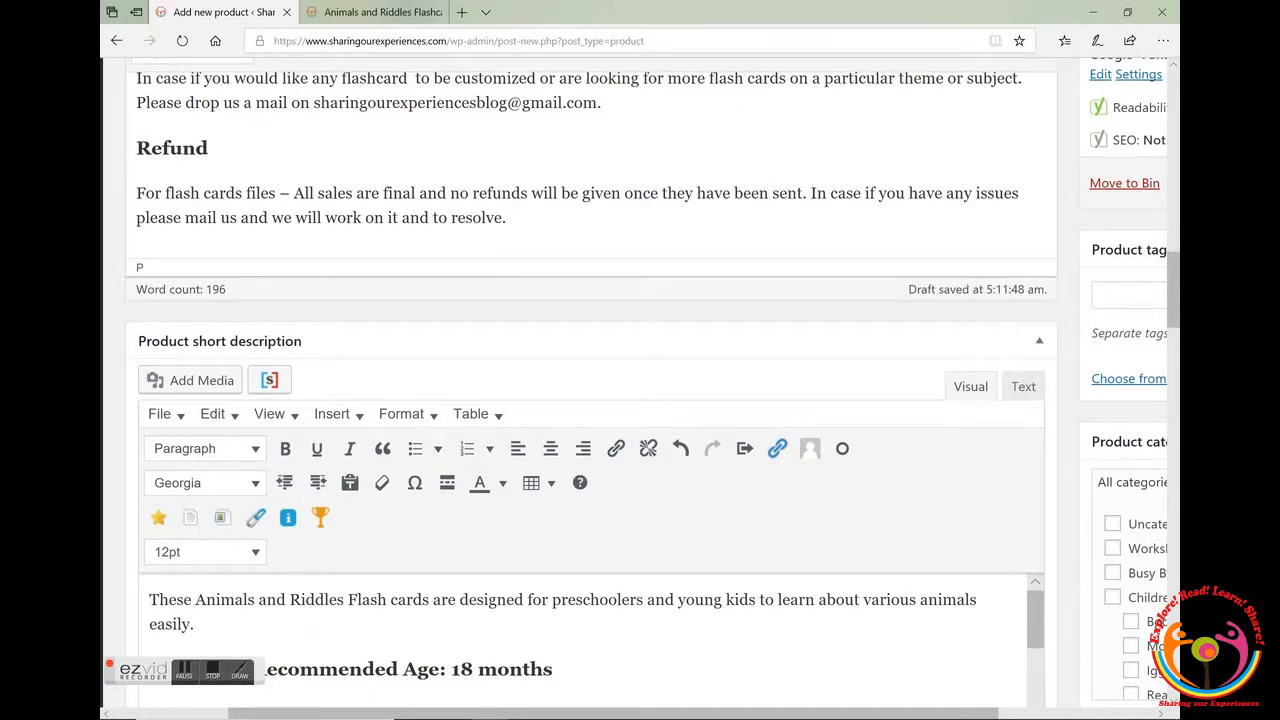
scroll(634, 388, right, 2)
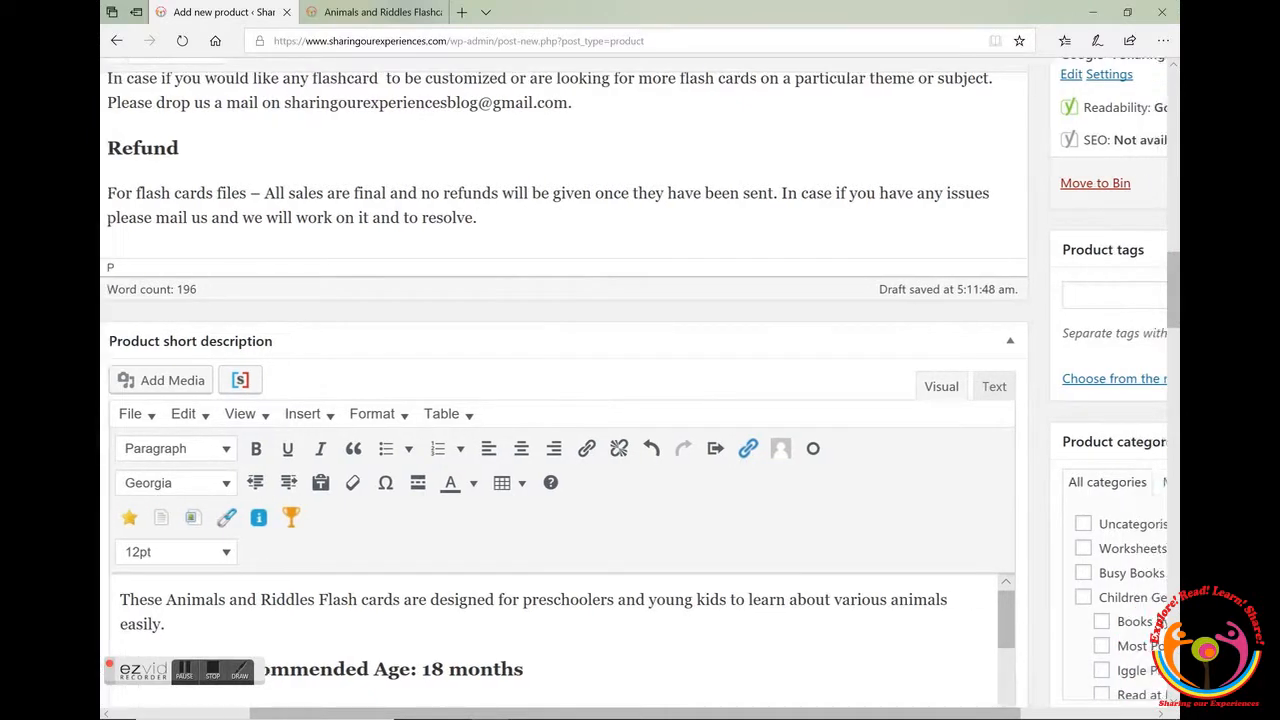
scroll(470, 400, up, 5)
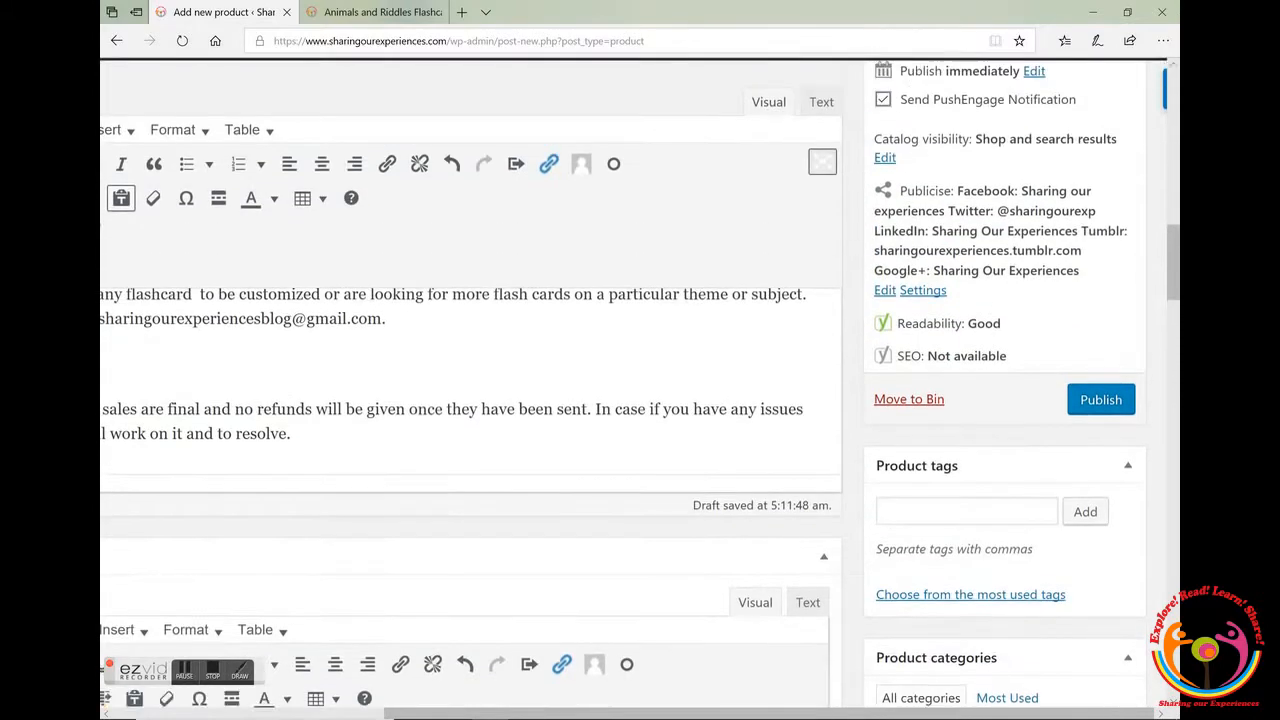
scroll(470, 400, up, 1)
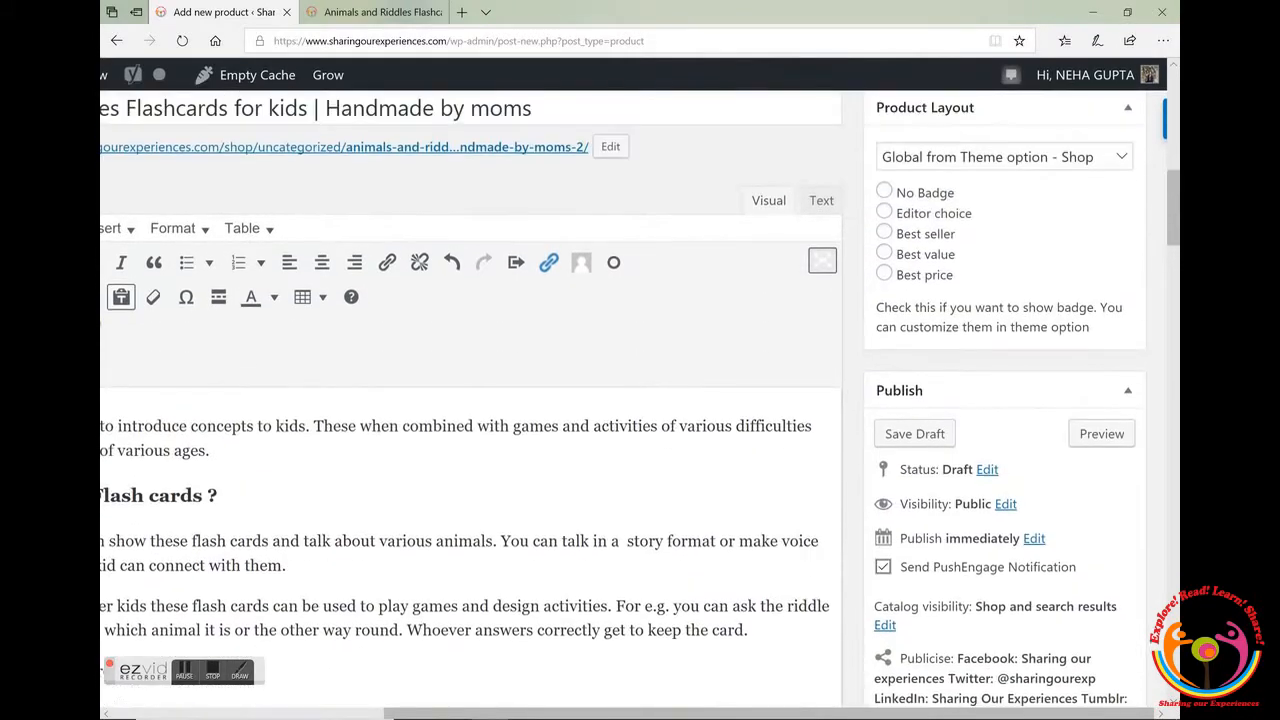
scroll(470, 400, down, 3)
scroll(470, 400, down, 6)
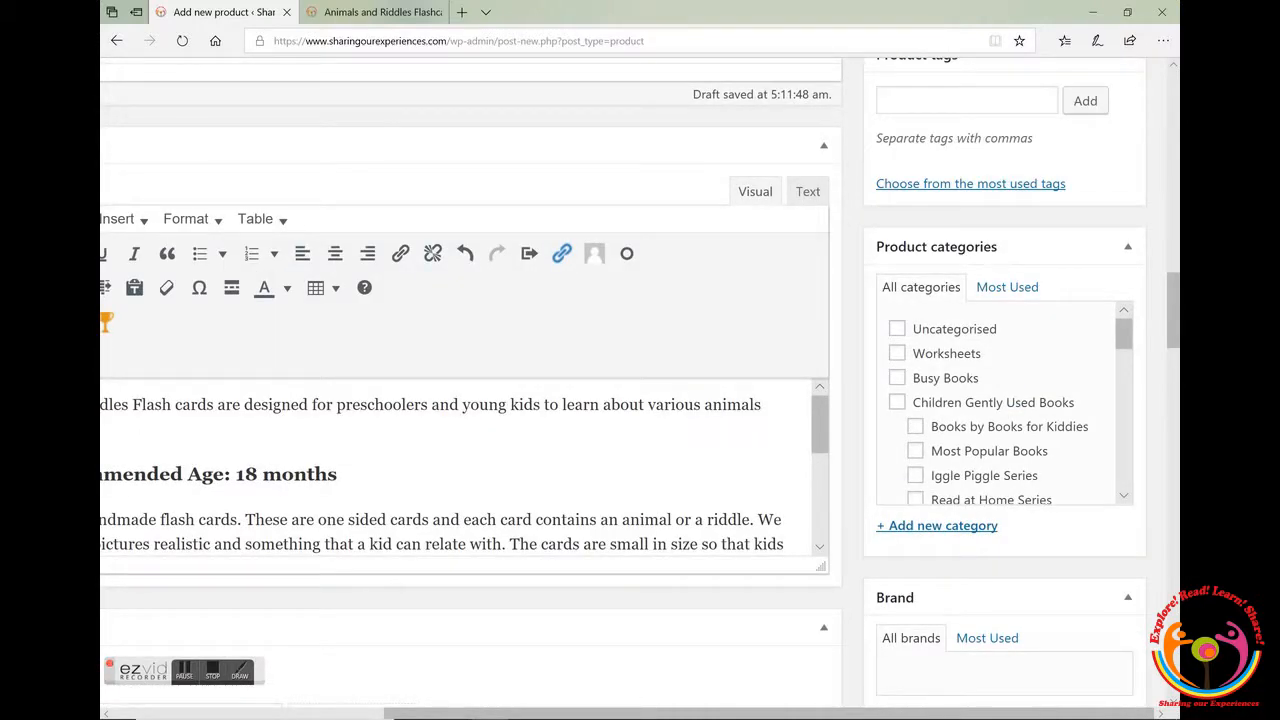
Check the existing listing's category and assign the new product to the same category, Flash cards
key(ctrl+Tab)
scroll(626, 411, up, 12)
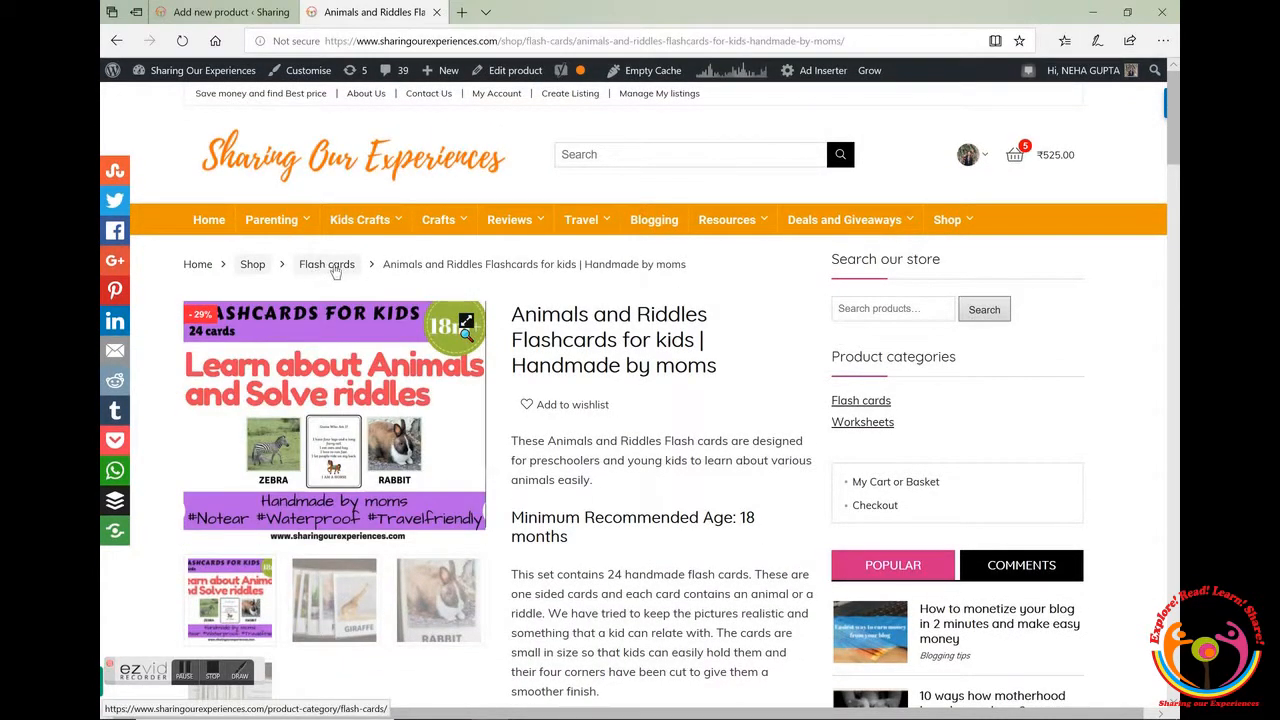
click(198, 14)
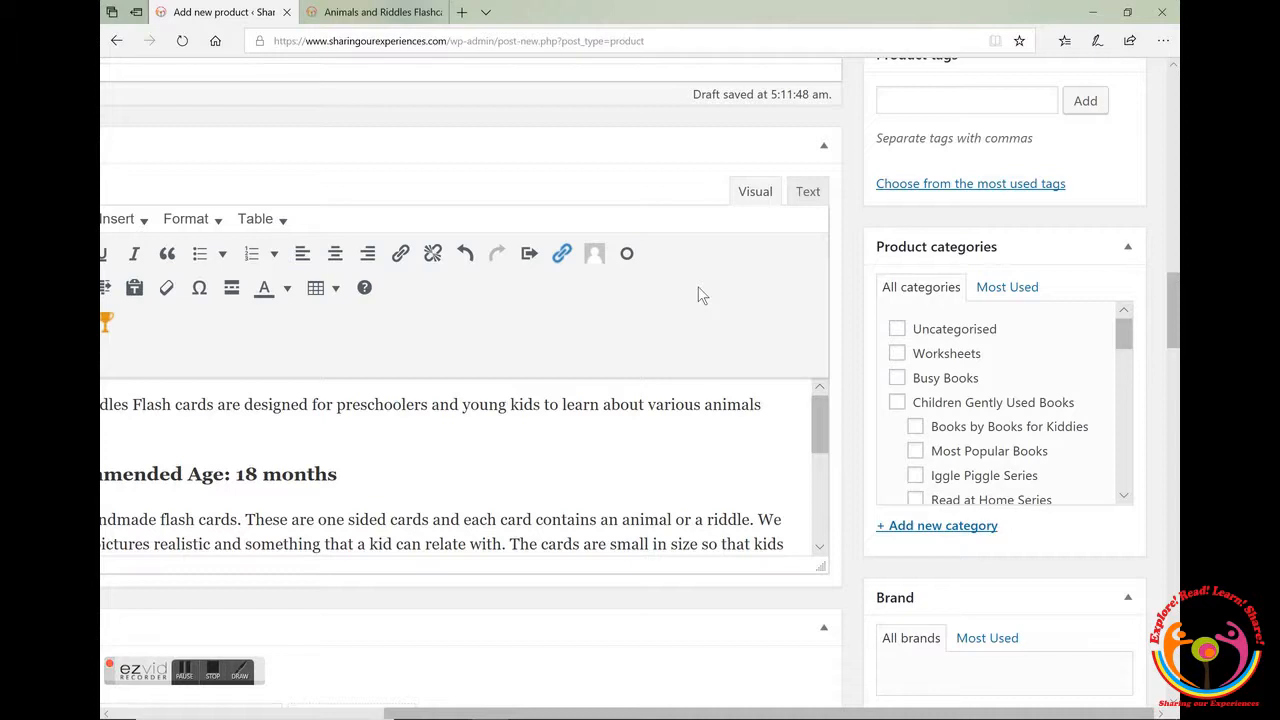
scroll(1000, 405, down, 5)
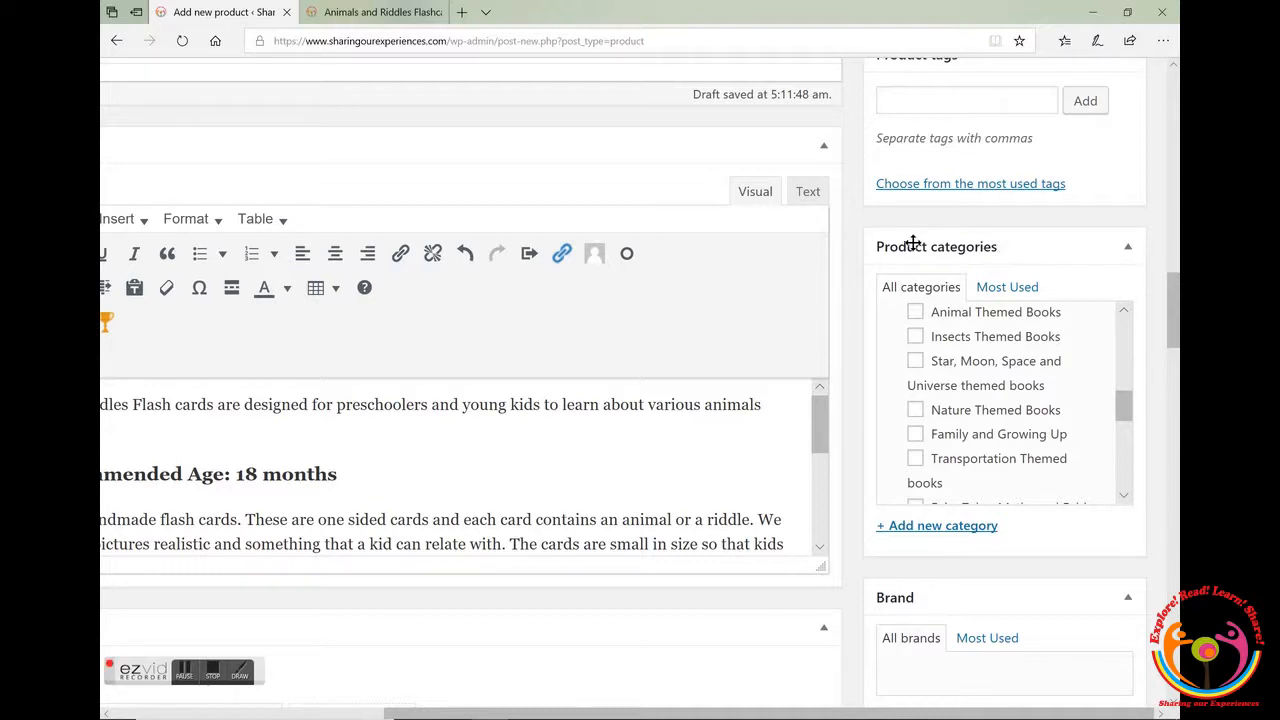
scroll(1000, 405, up, 4)
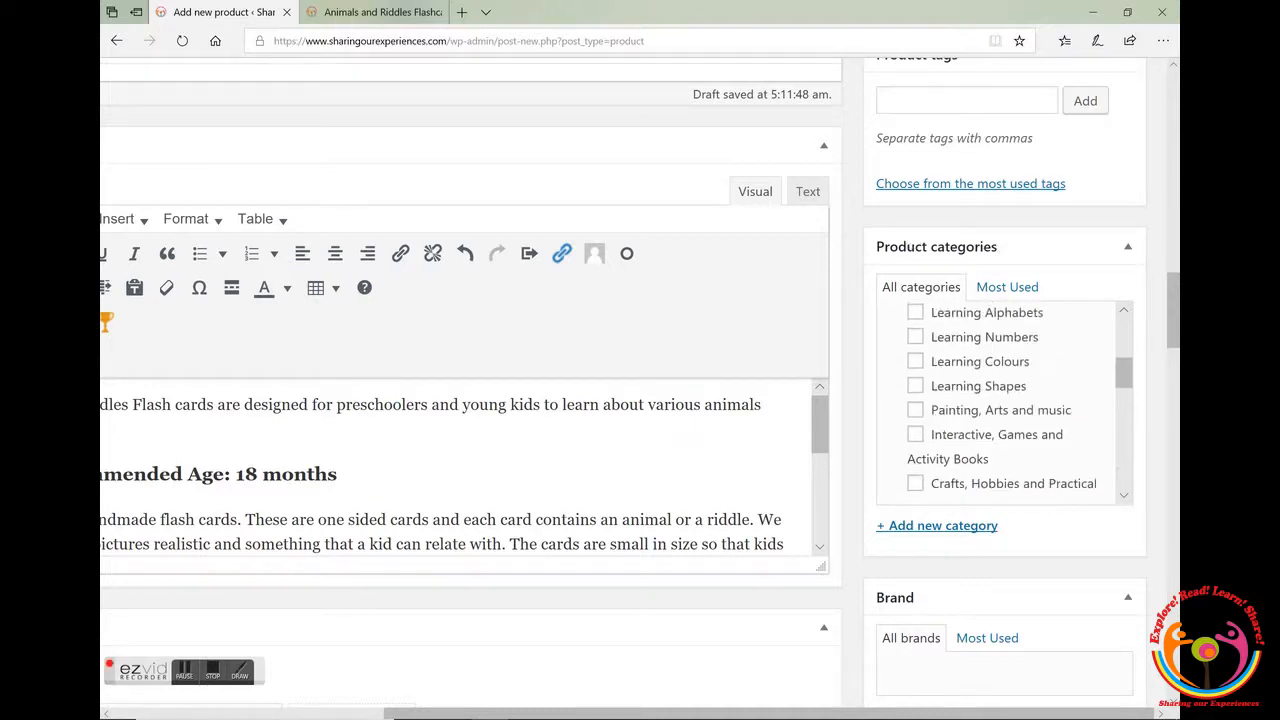
scroll(1000, 405, up, 5)
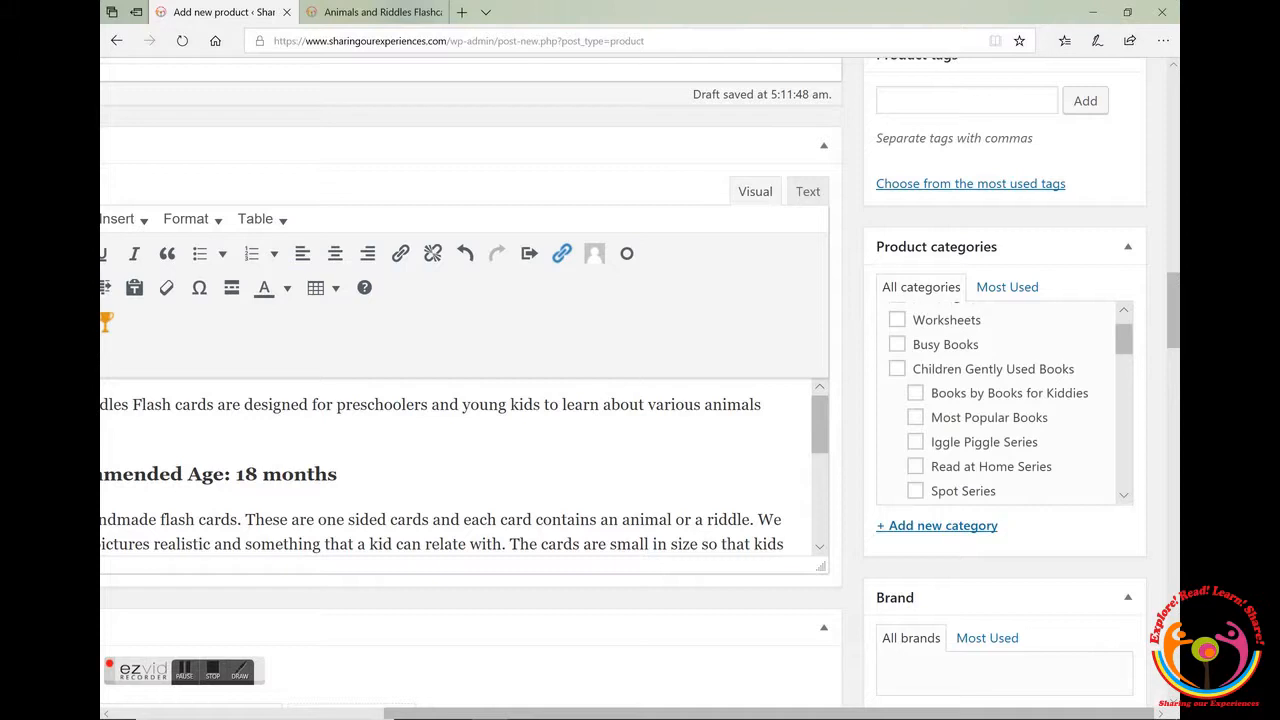
scroll(1000, 435, down, 10)
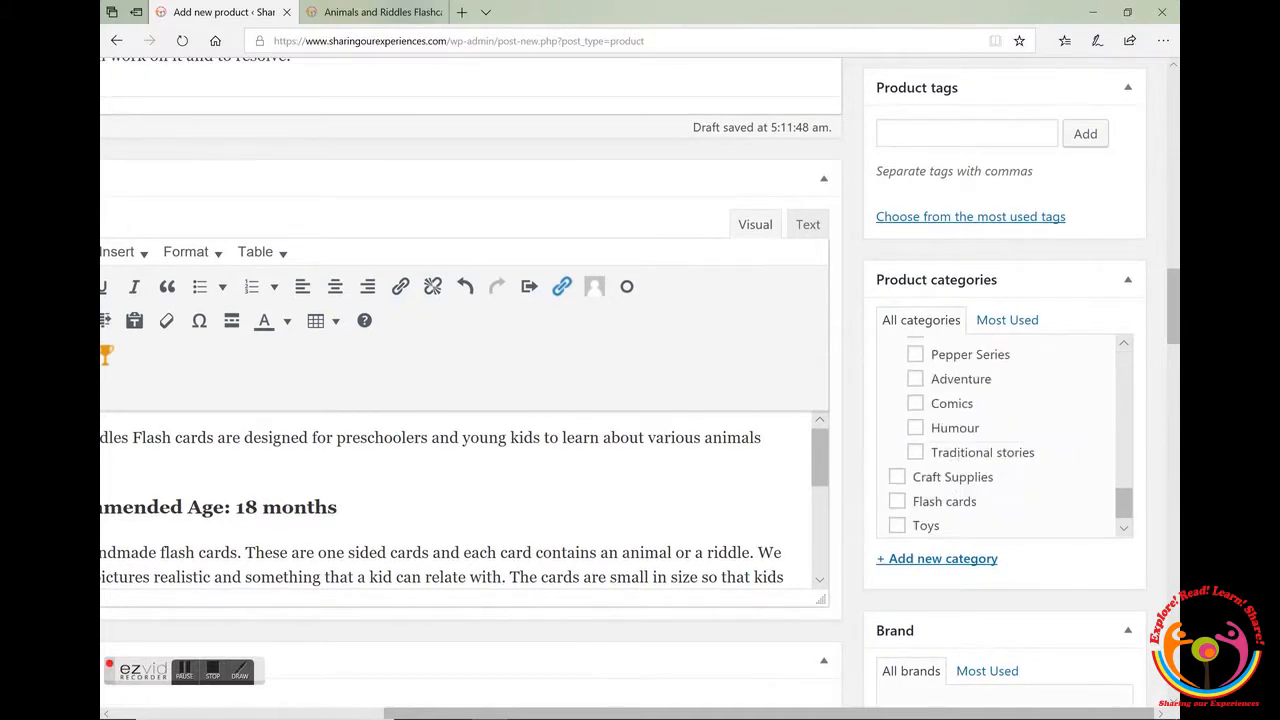
click(897, 438)
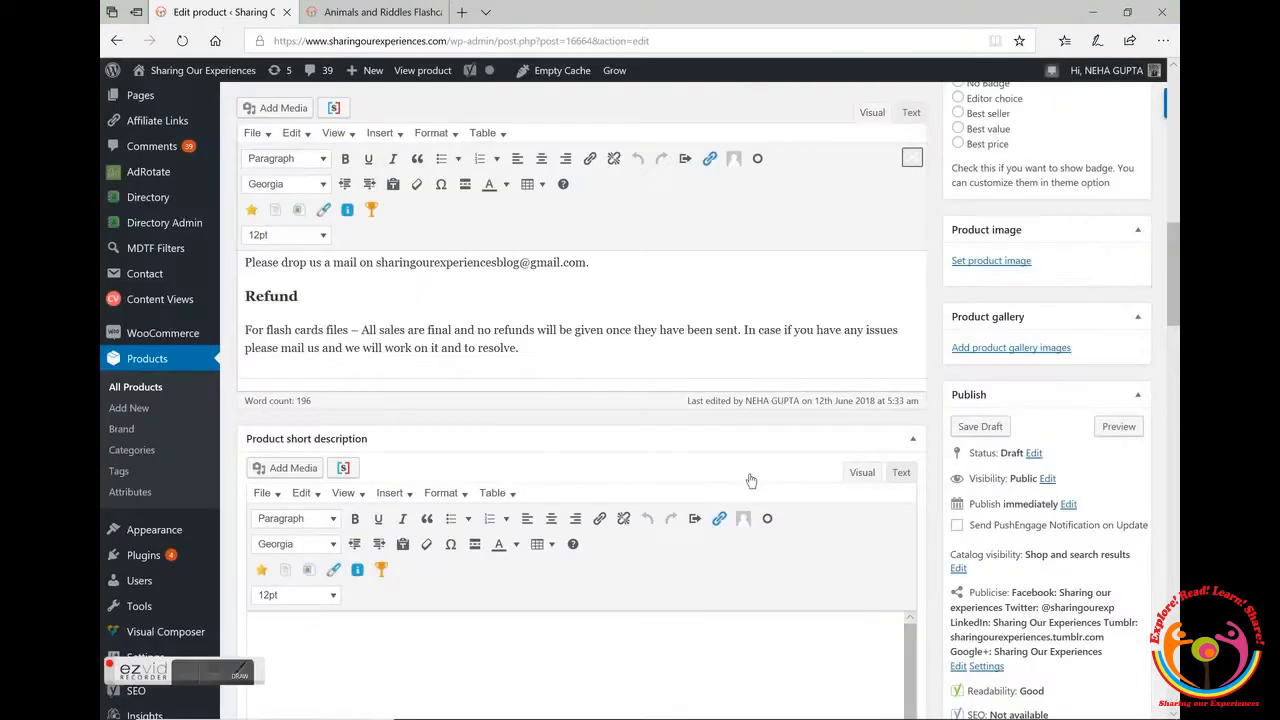
Open the image chooser for setting the product's main image
scroll(751, 481, up, 5)
scroll(751, 481, right, 3)
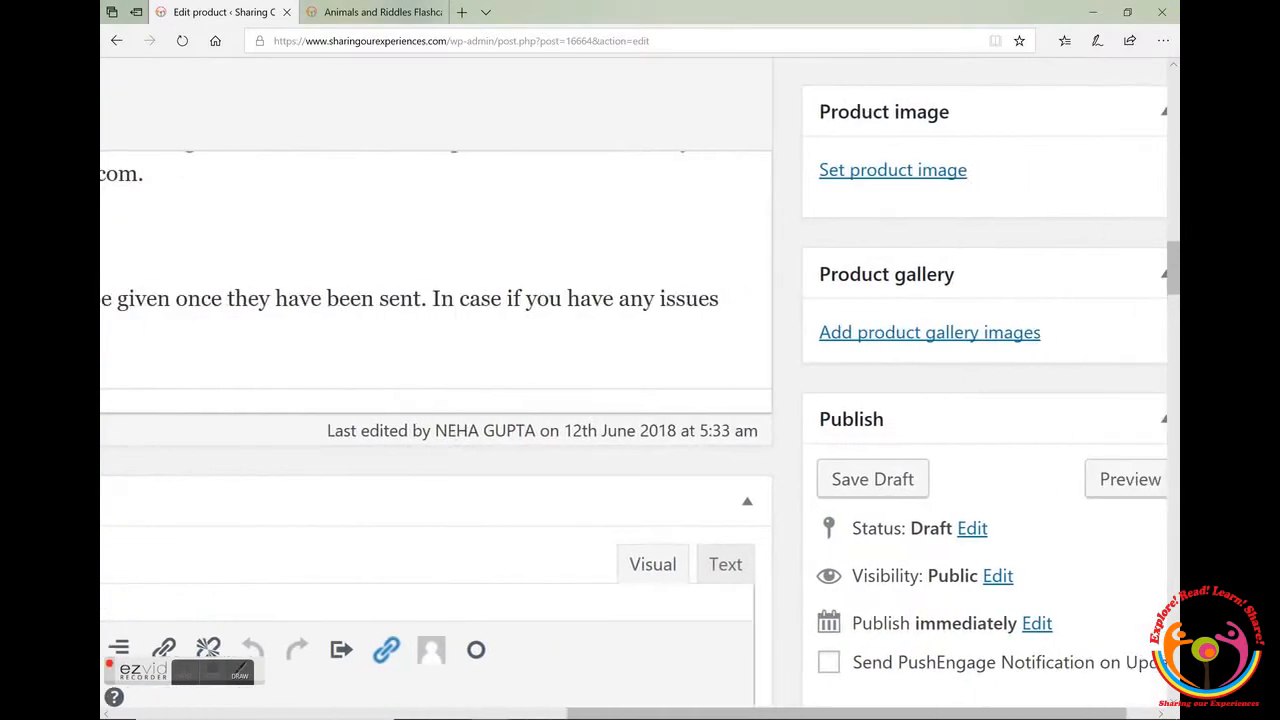
scroll(903, 251, left, 1)
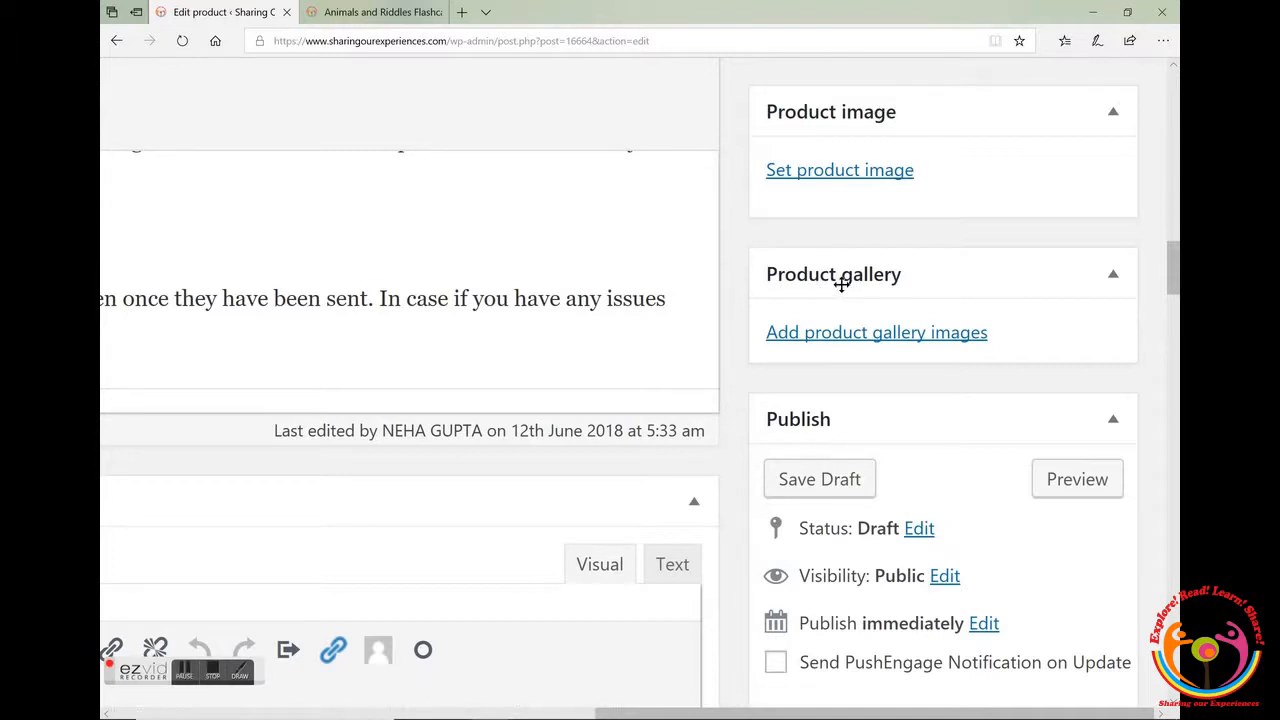
click(862, 180)
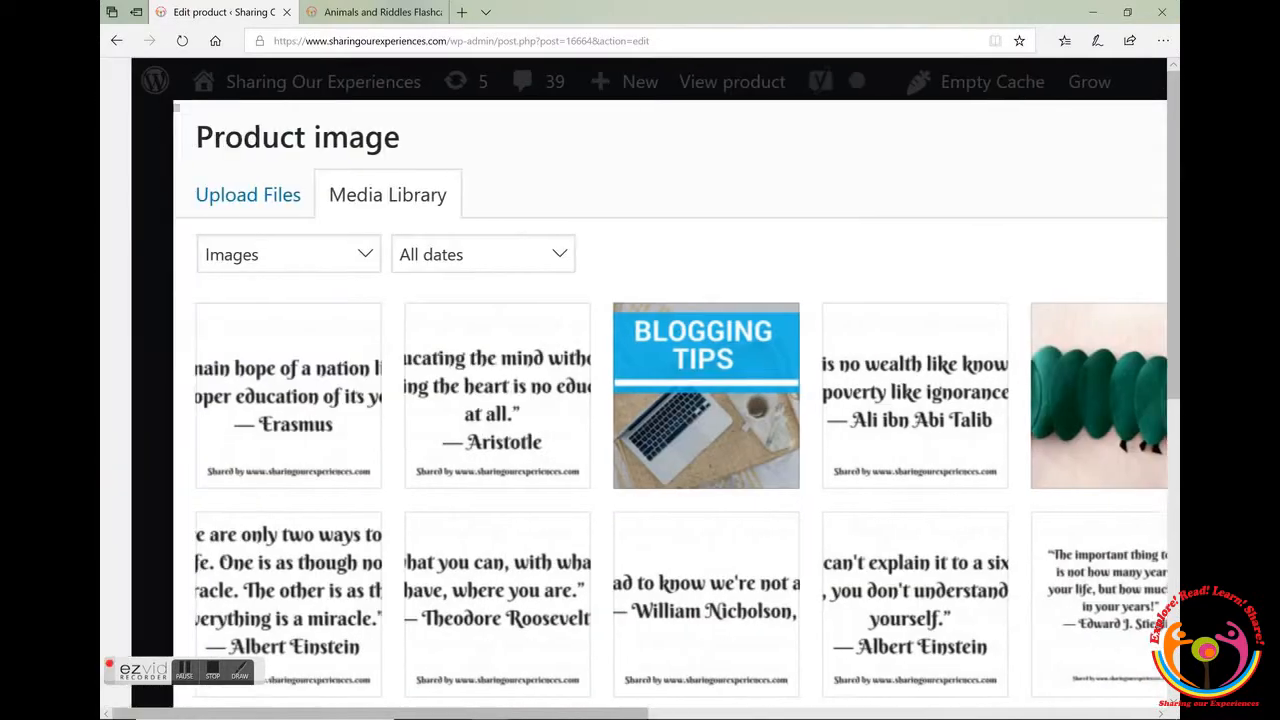
click(212, 199)
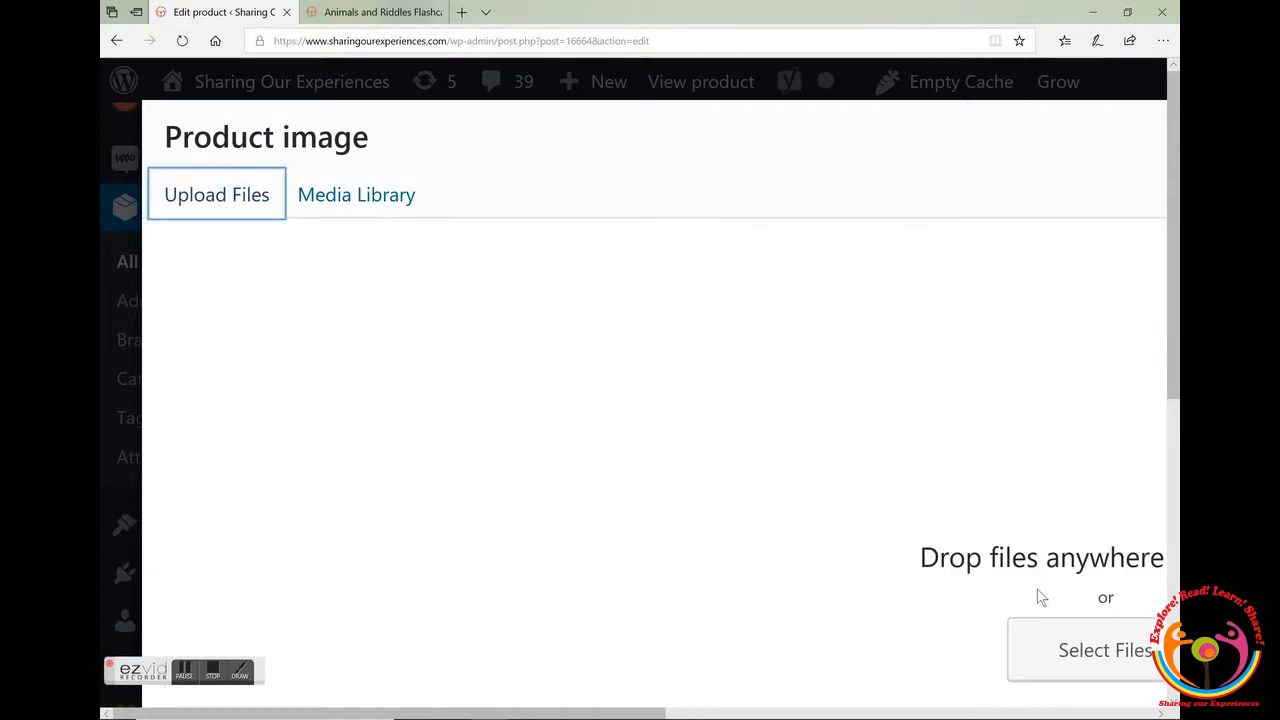
scroll(1042, 597, right, 4)
scroll(1042, 597, down, 1)
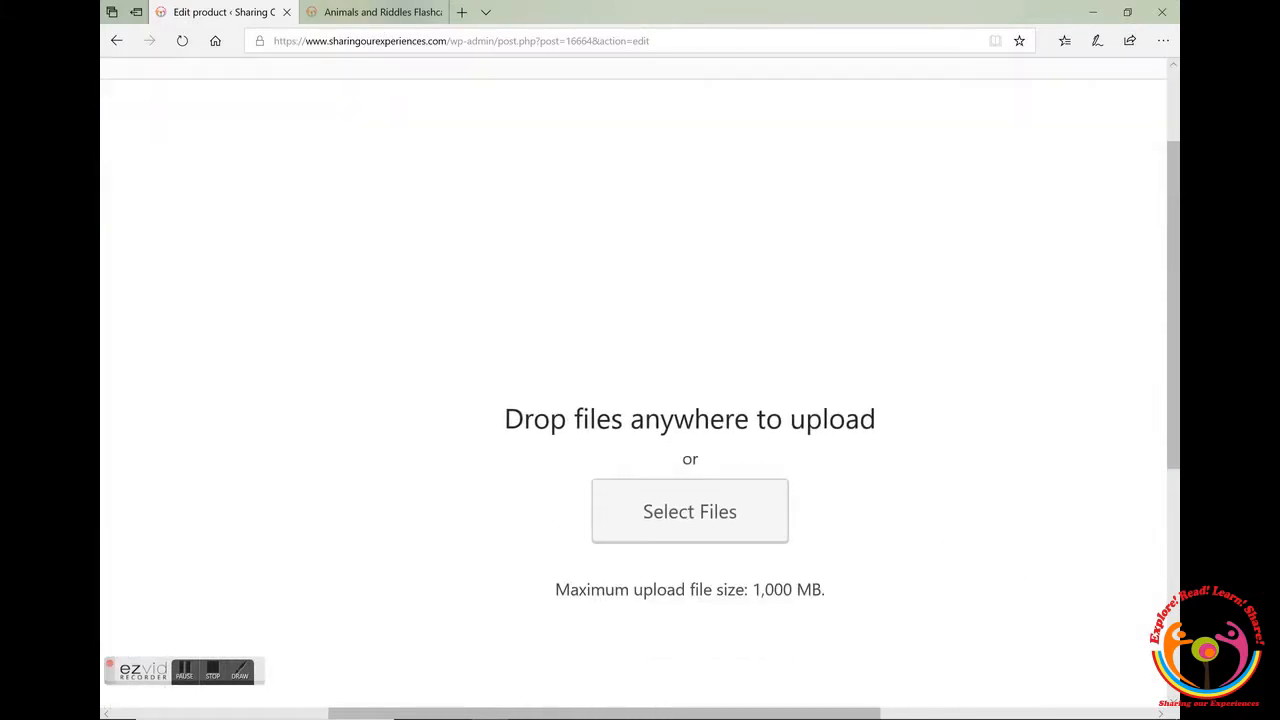
click(666, 527)
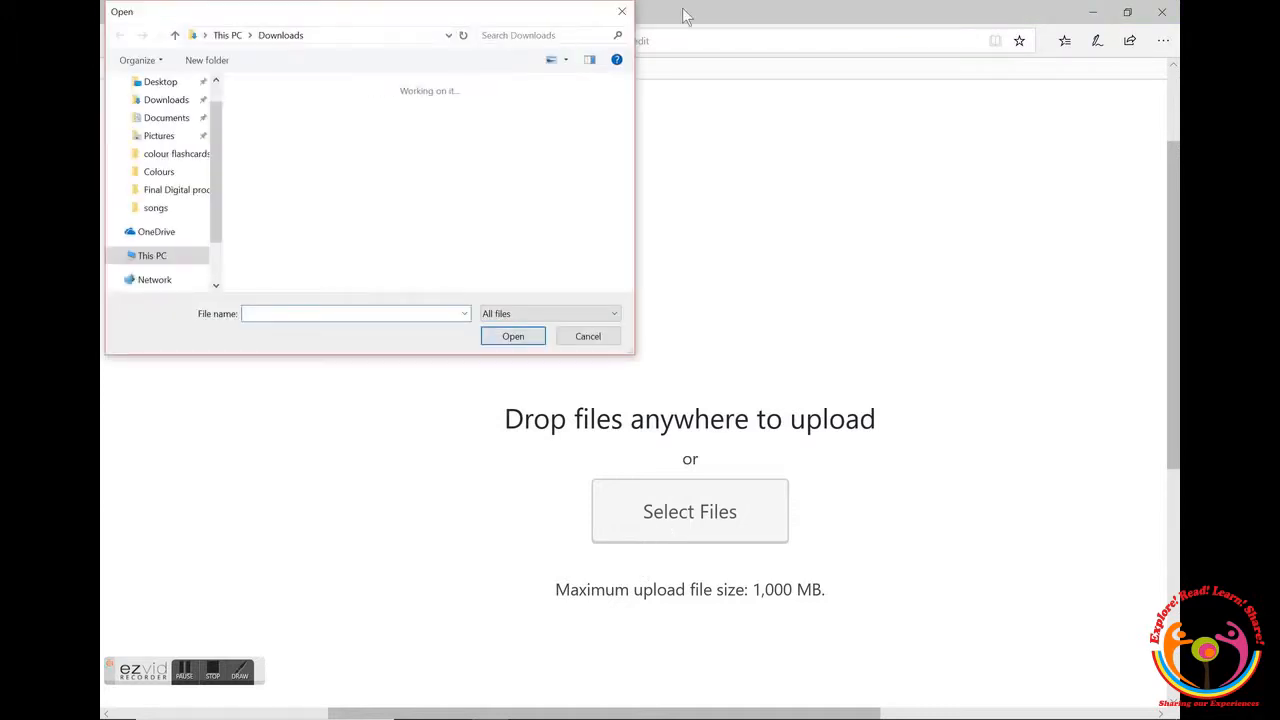
click(621, 11)
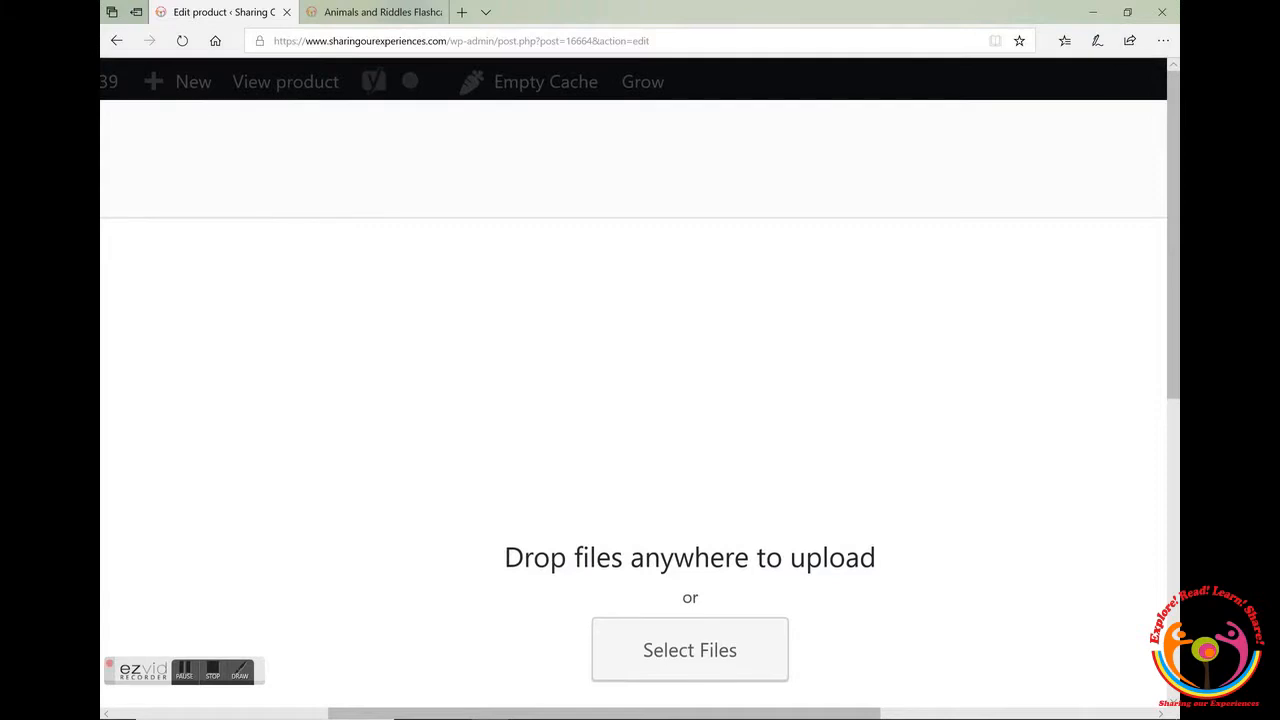
Search the media library for RIDDLES in the product image chooser
scroll(634, 385, left, 3)
click(263, 195)
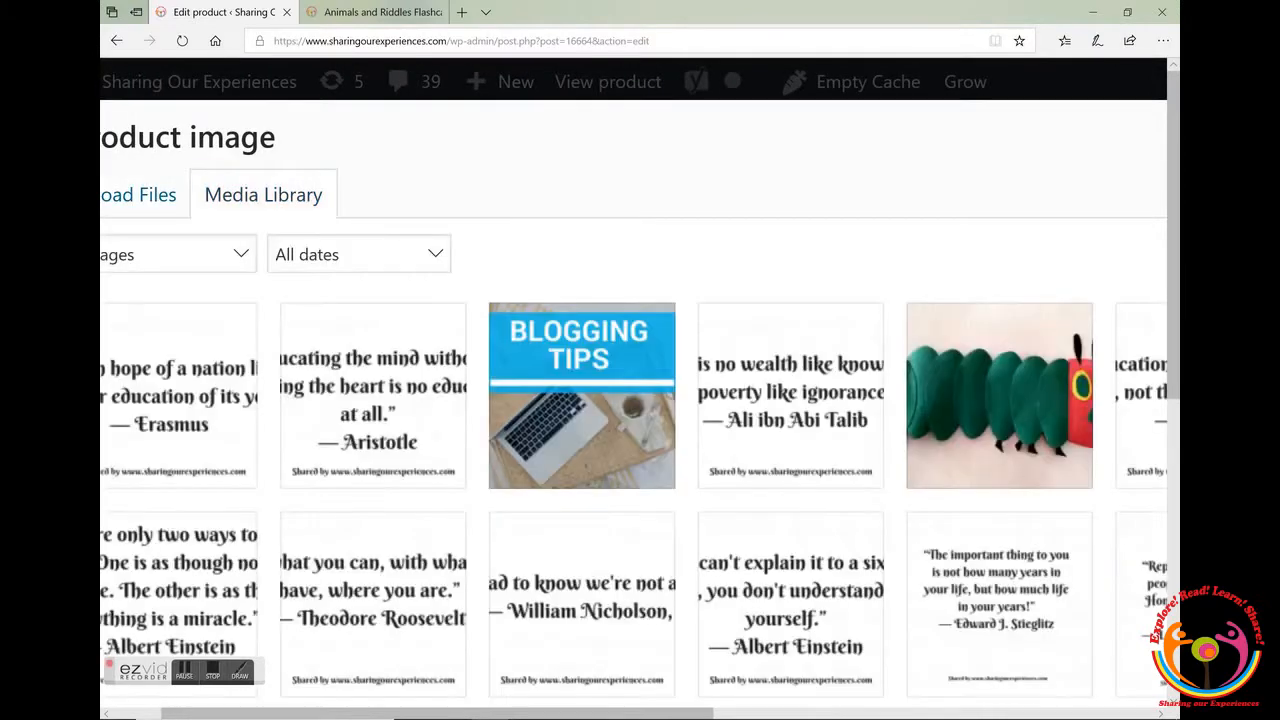
scroll(634, 385, right, 8)
click(560, 253)
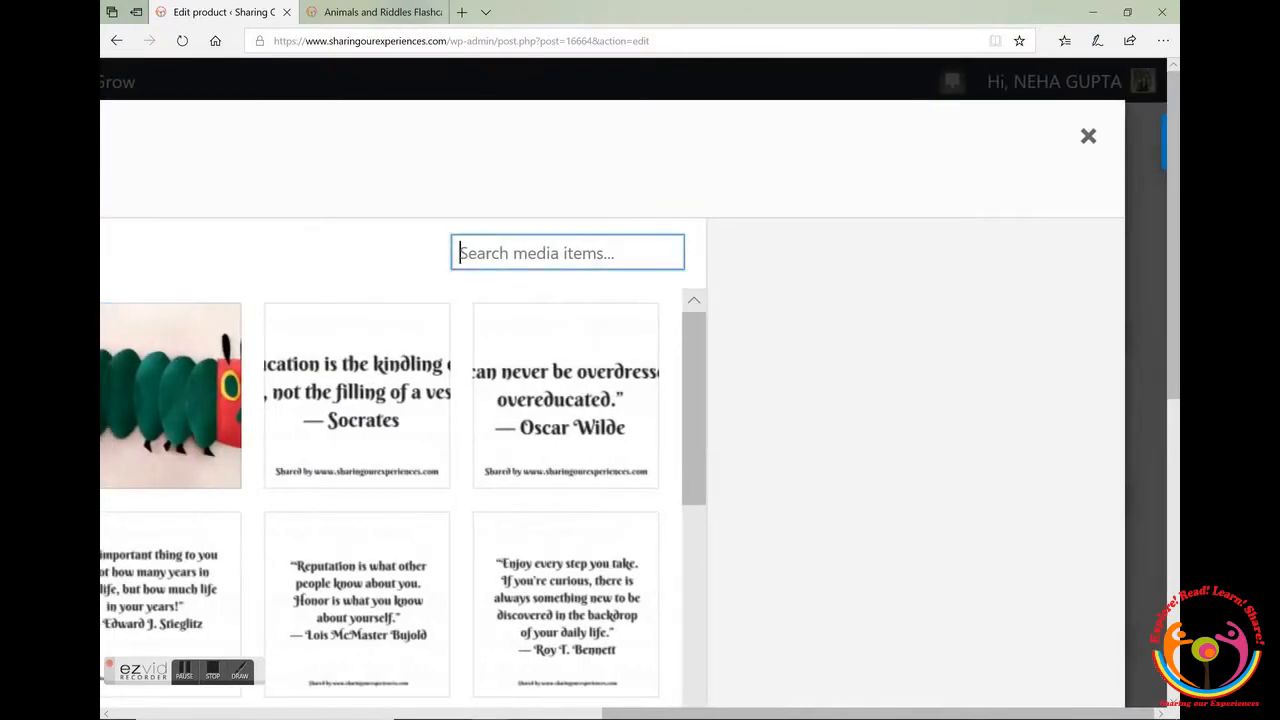
text(RIDDLES)
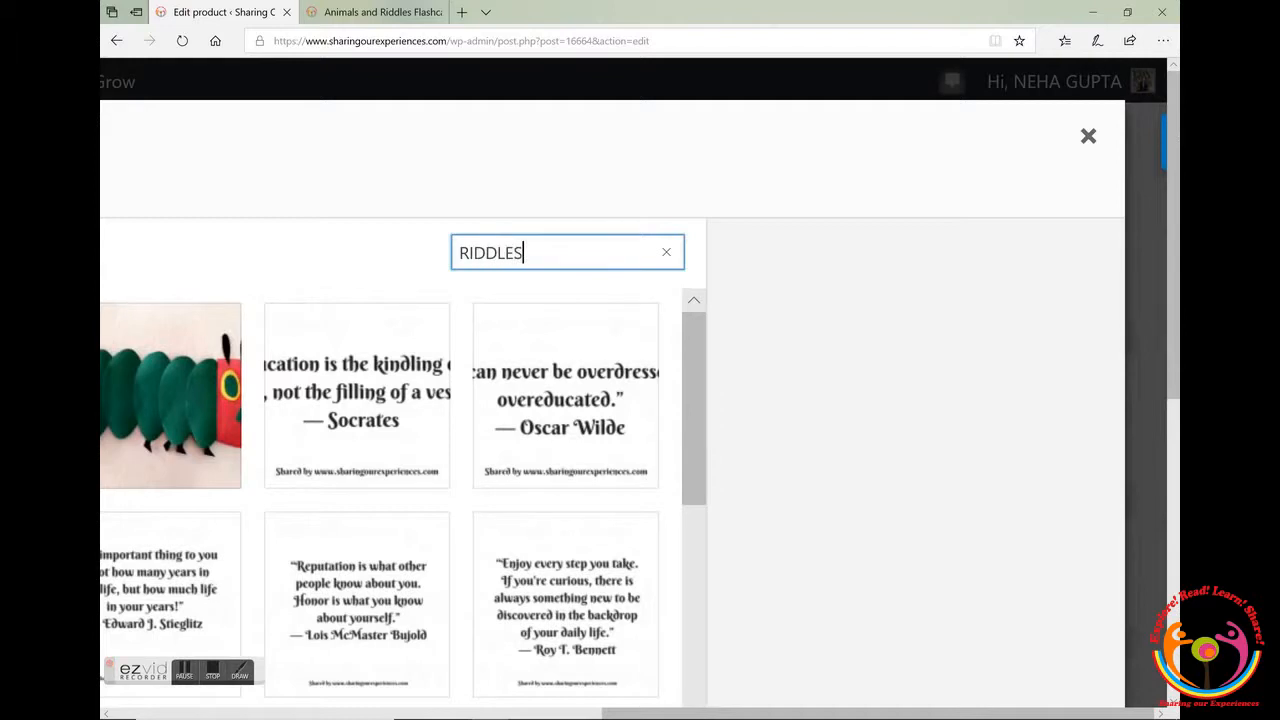
Select the Animals-and-Riddles-flash-cards.jpg cover image, "Learn about Animals and Solve riddles", from the library
scroll(640, 400, down, 2)
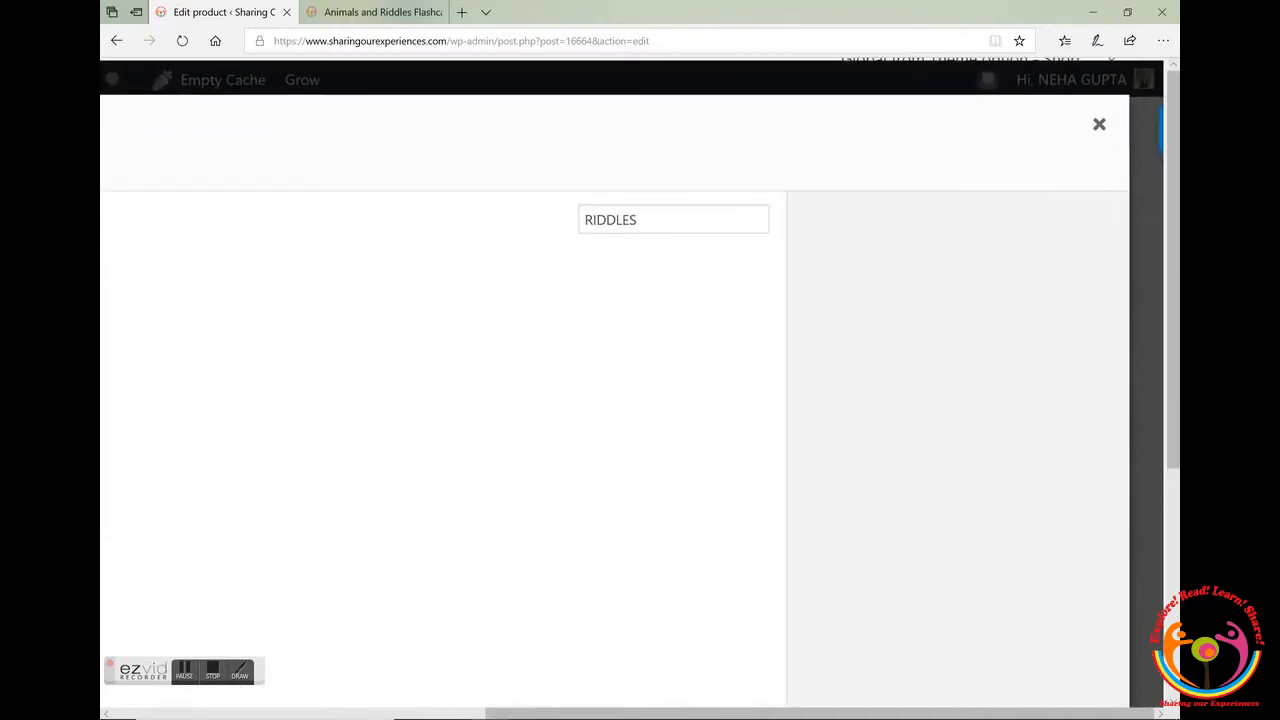
scroll(640, 400, left, 5)
scroll(640, 400, right, 1)
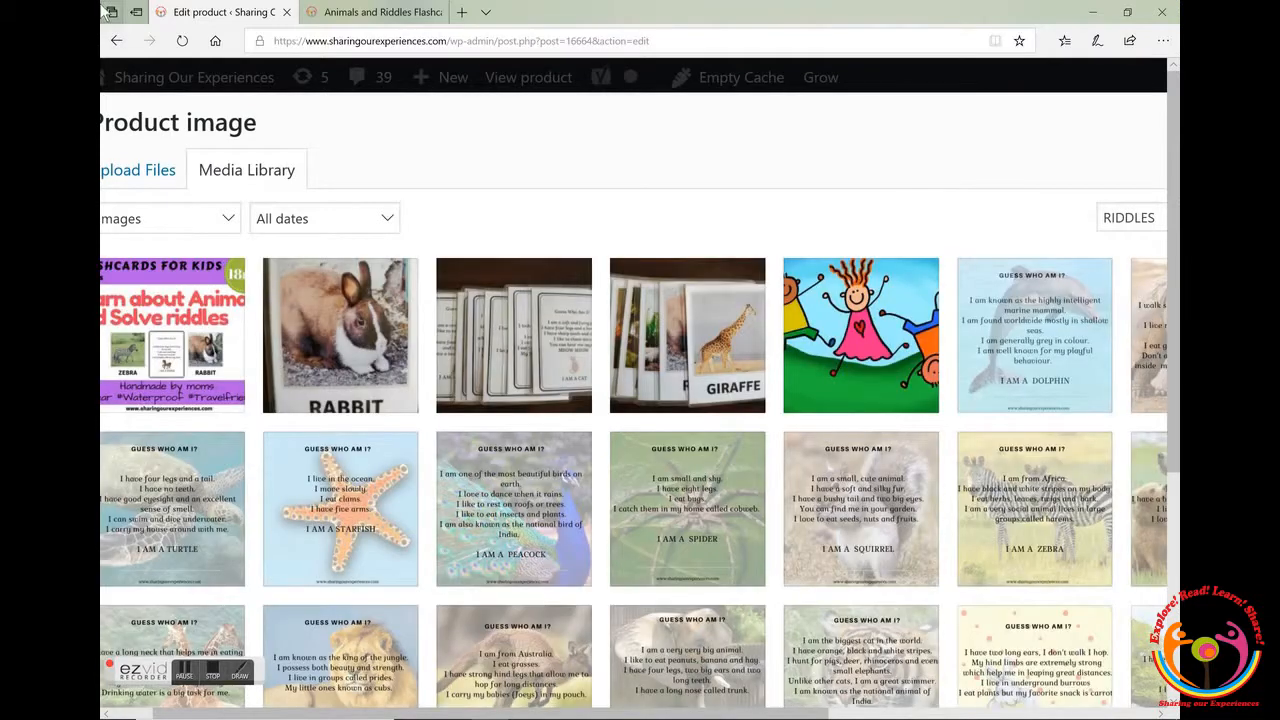
click(203, 328)
scroll(747, 349, right, 5)
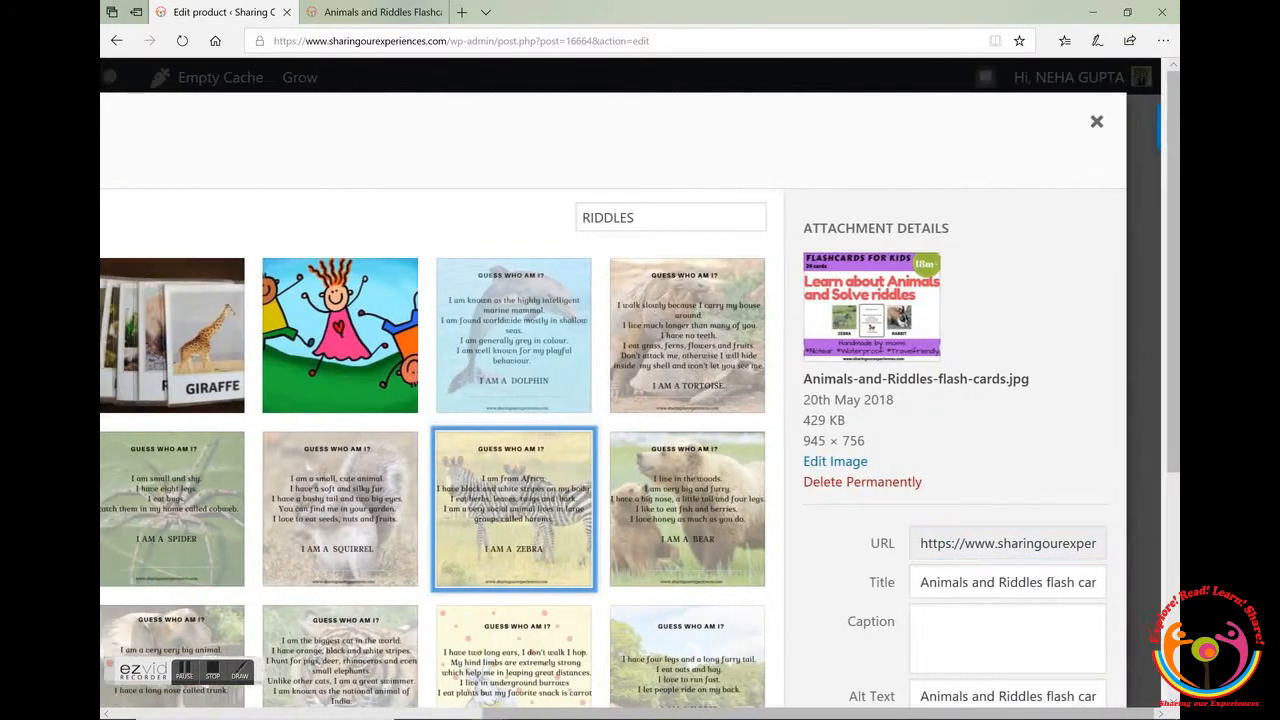
Set the selected Animals-and-Riddles-flash-cards.jpg cover as the product image
scroll(747, 349, down, 6)
click(1039, 640)
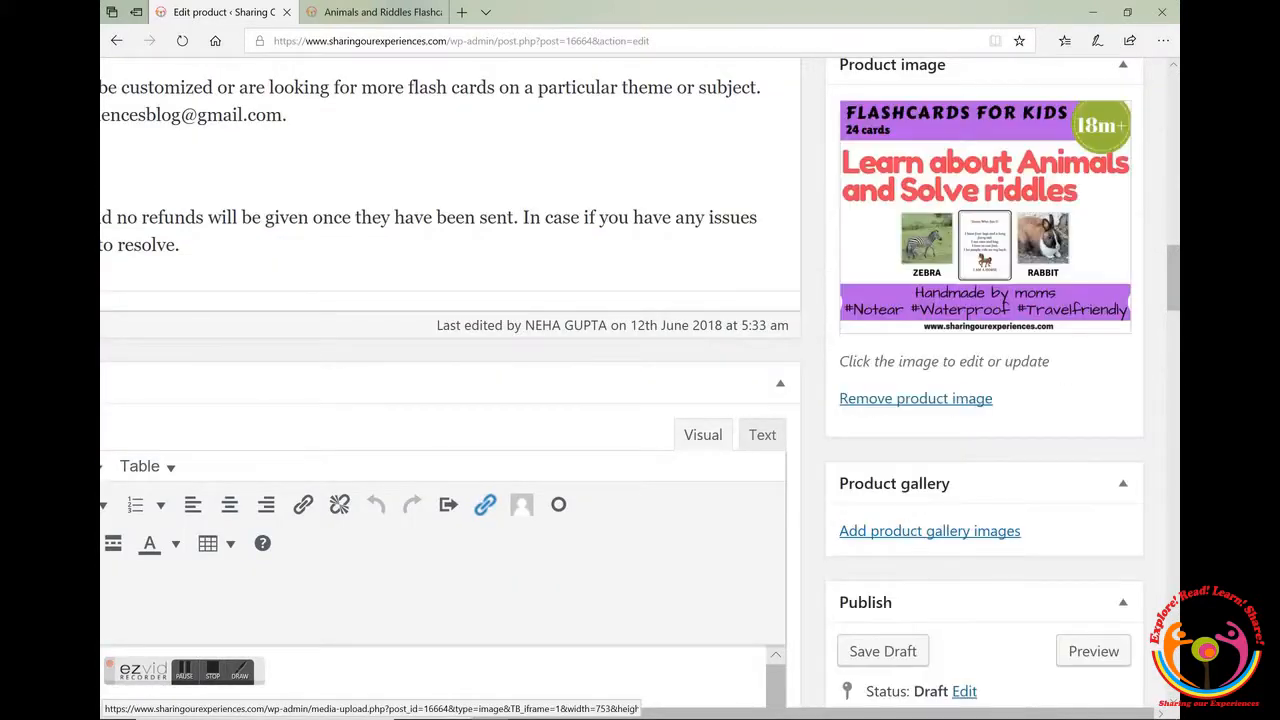
Open the product gallery image chooser and search the media library for RIDDLES
click(887, 541)
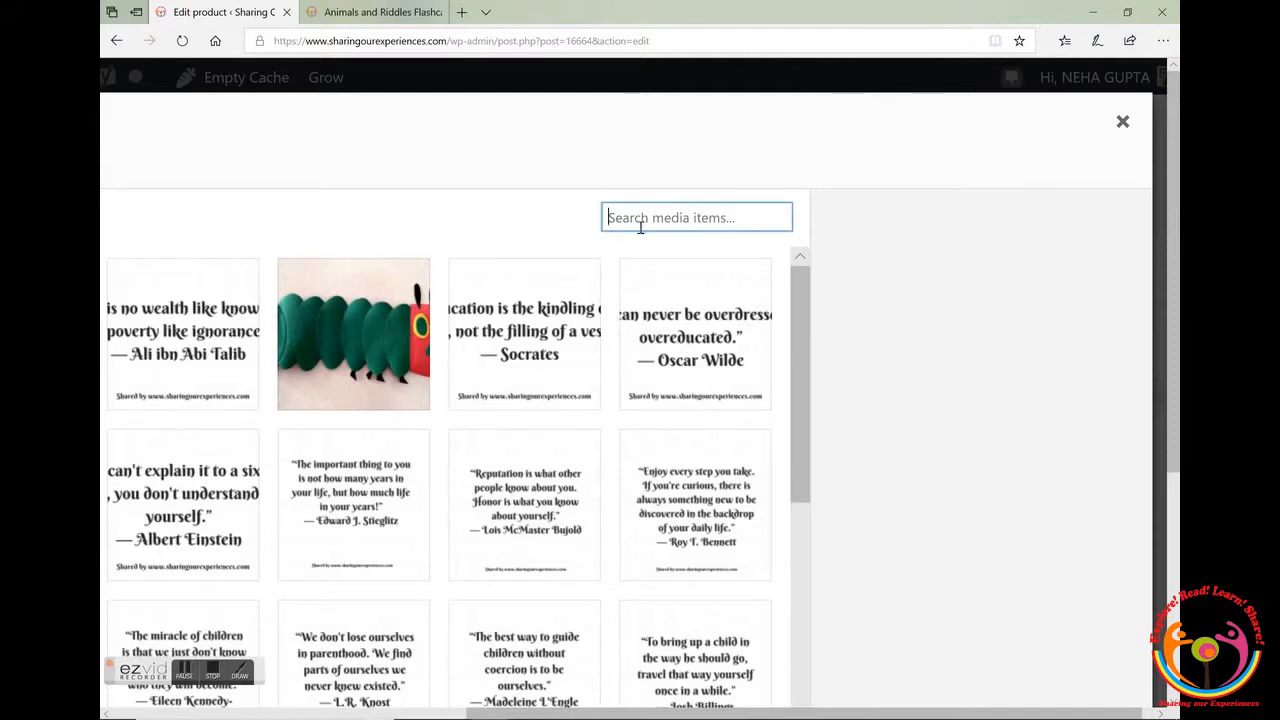
text(RIDDLES)
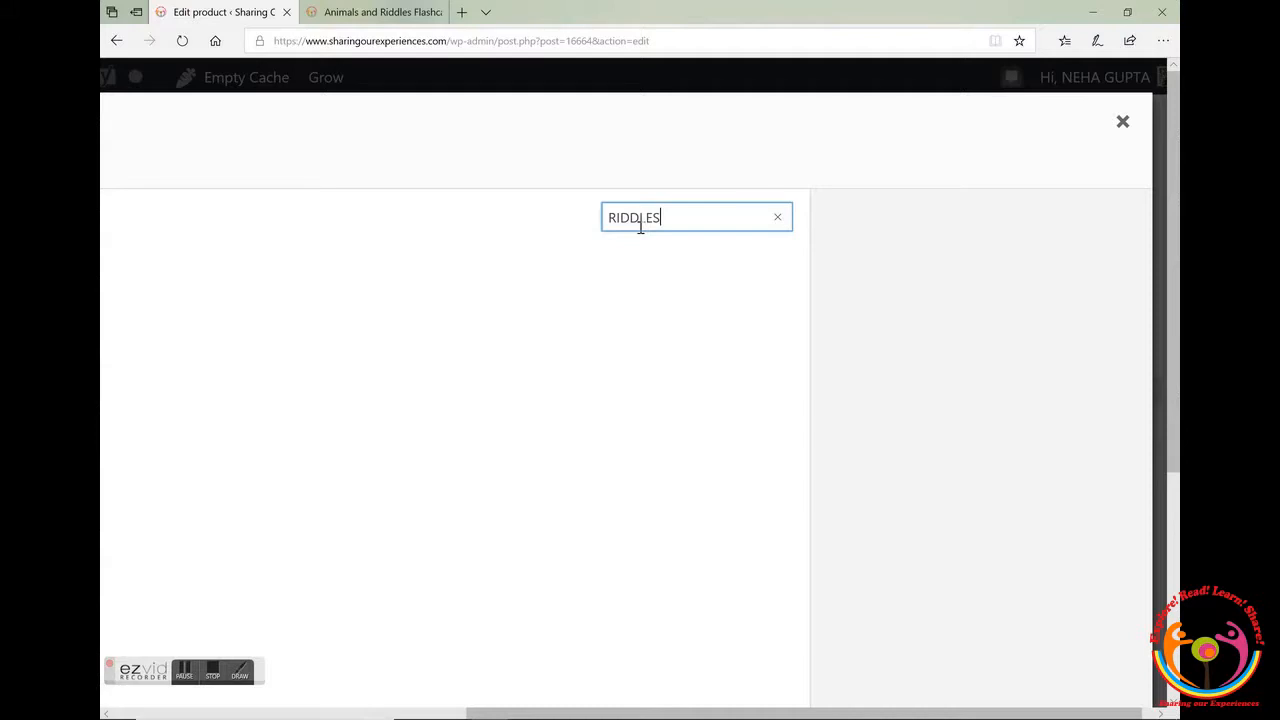
scroll(640, 228, left, 5)
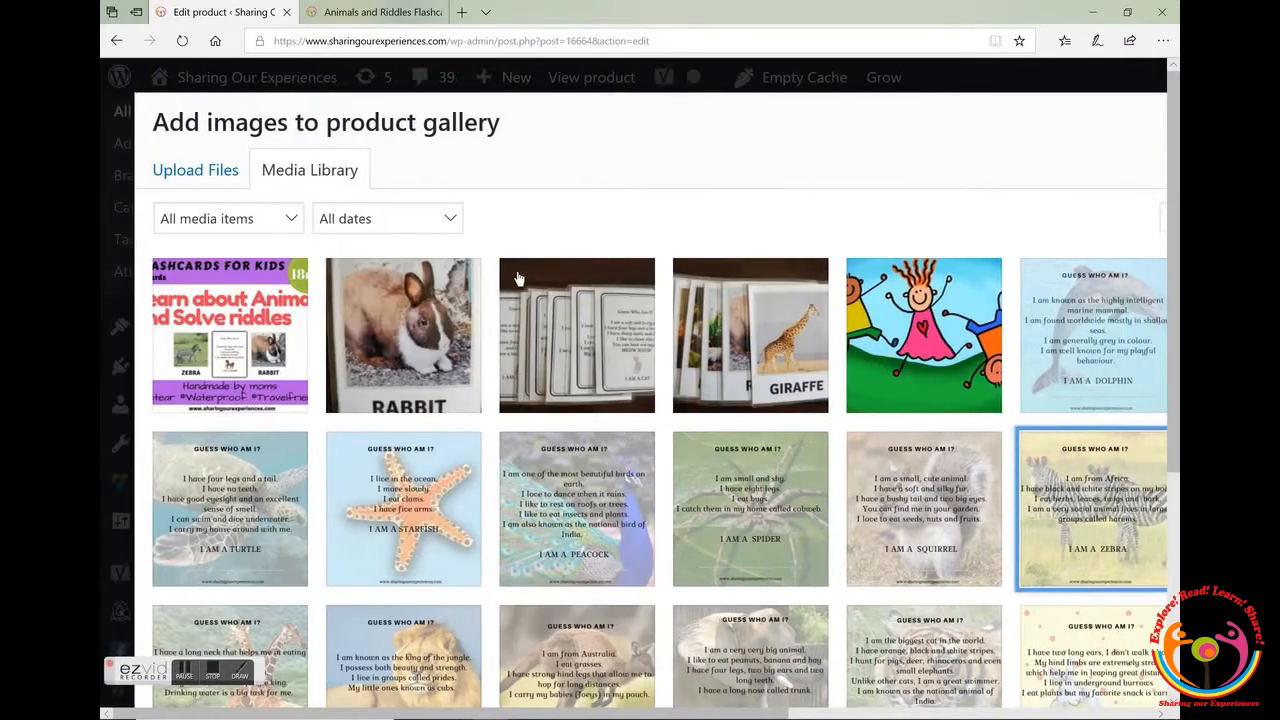
Add the rabbit card, row of riddle cards and giraffe card photos to the product gallery
click(457, 320)
click(578, 323)
click(759, 342)
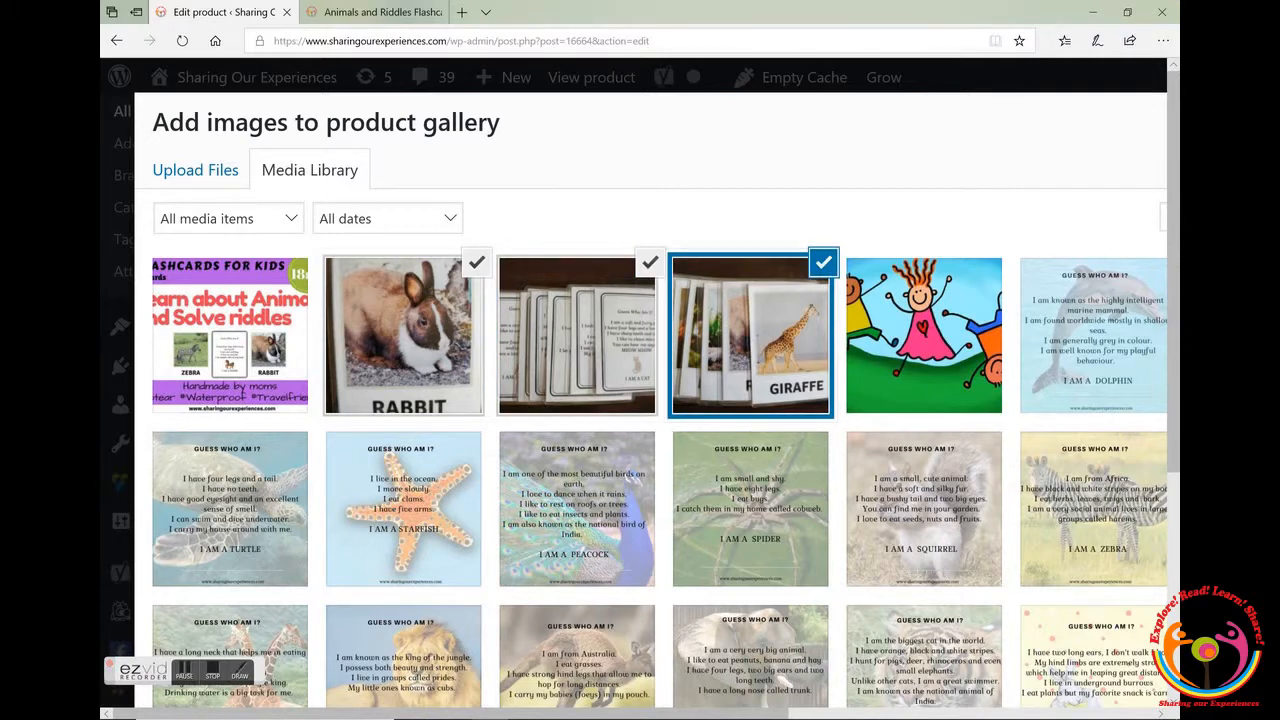
scroll(759, 342, right, 5)
scroll(440, 300, down, 4)
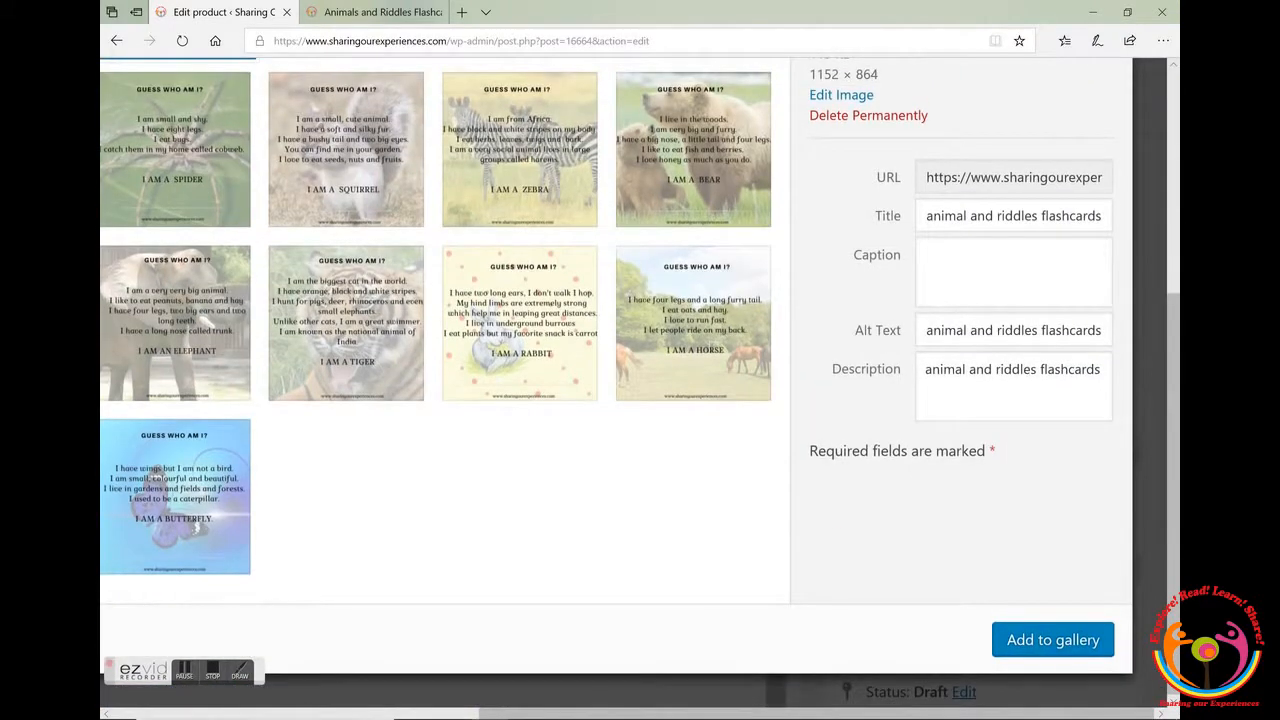
click(1053, 622)
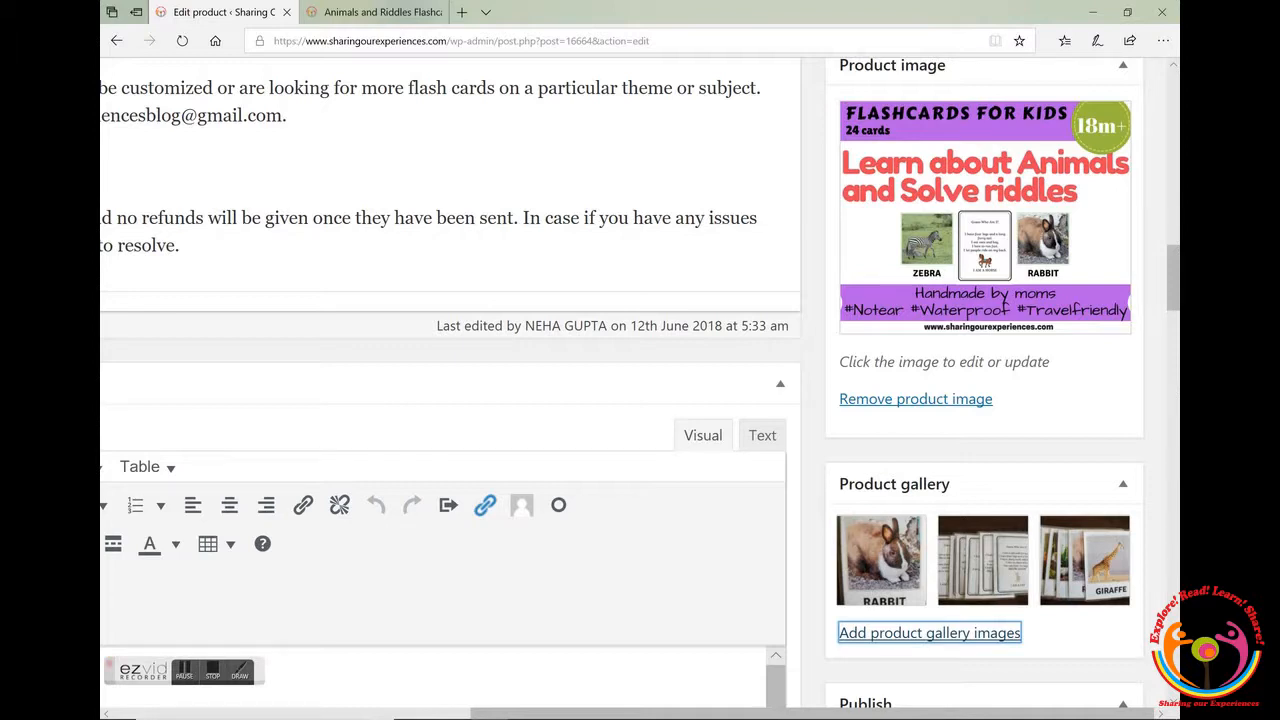
Set the product's regular price to 300 and its sale price to 250 in the general product data
scroll(640, 388, left, 5)
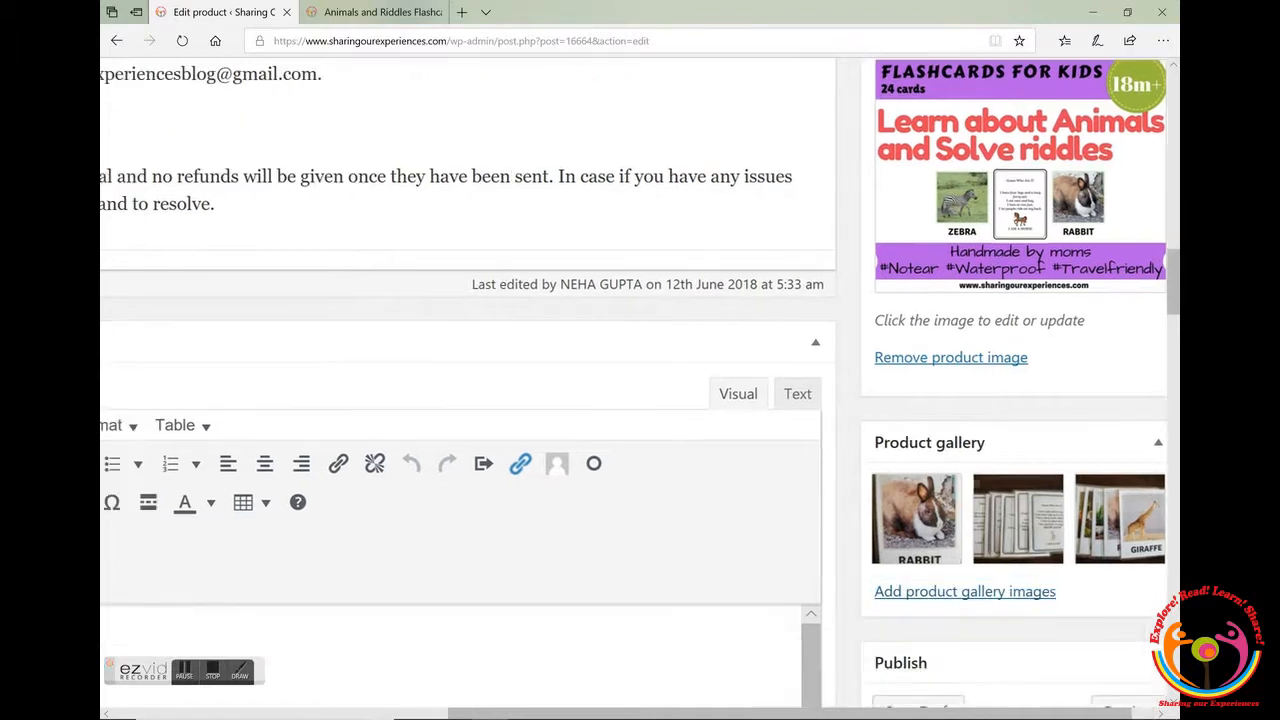
scroll(640, 388, up, 4)
scroll(640, 388, down, 1)
scroll(640, 388, right, 2)
scroll(640, 388, down, 8)
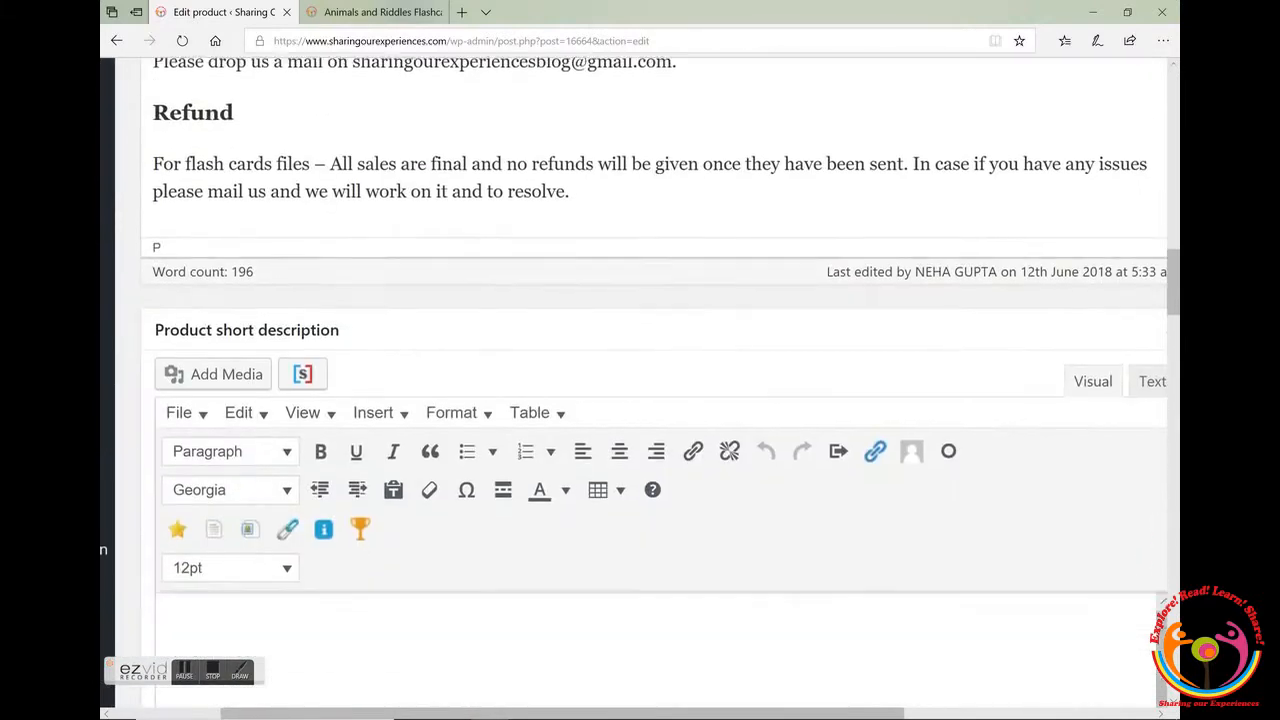
scroll(640, 388, down, 10)
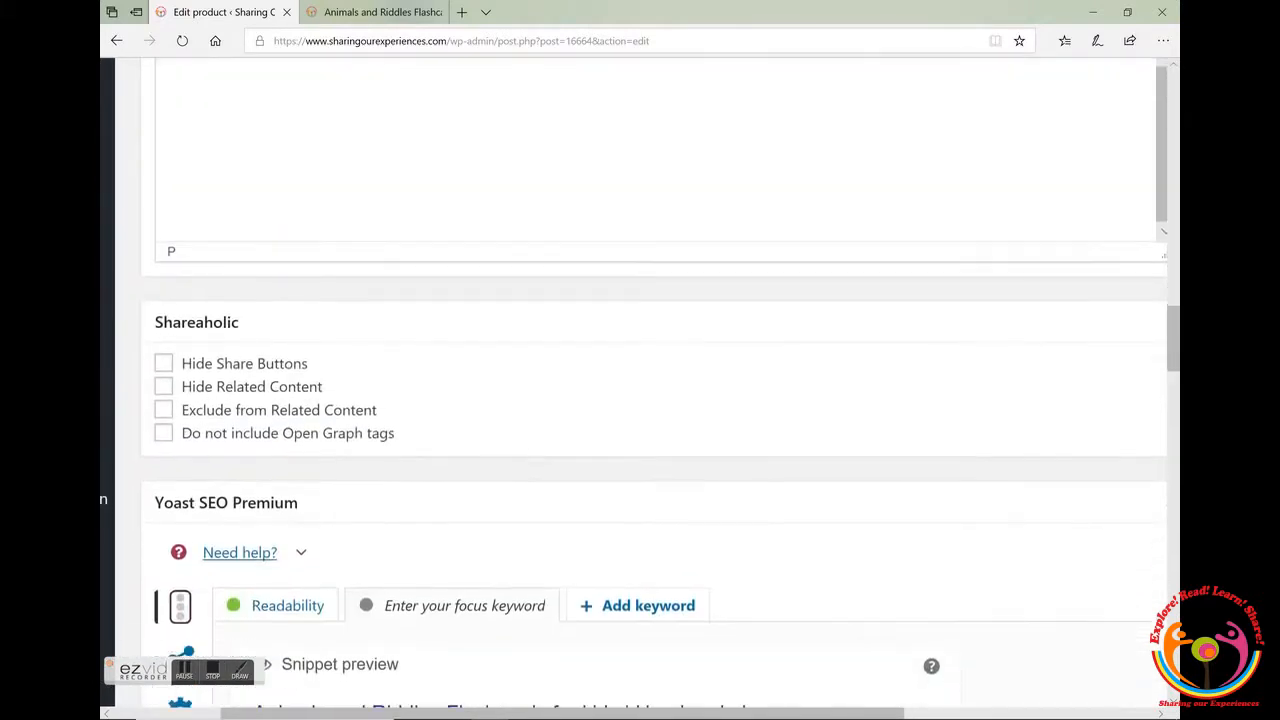
scroll(640, 388, down, 10)
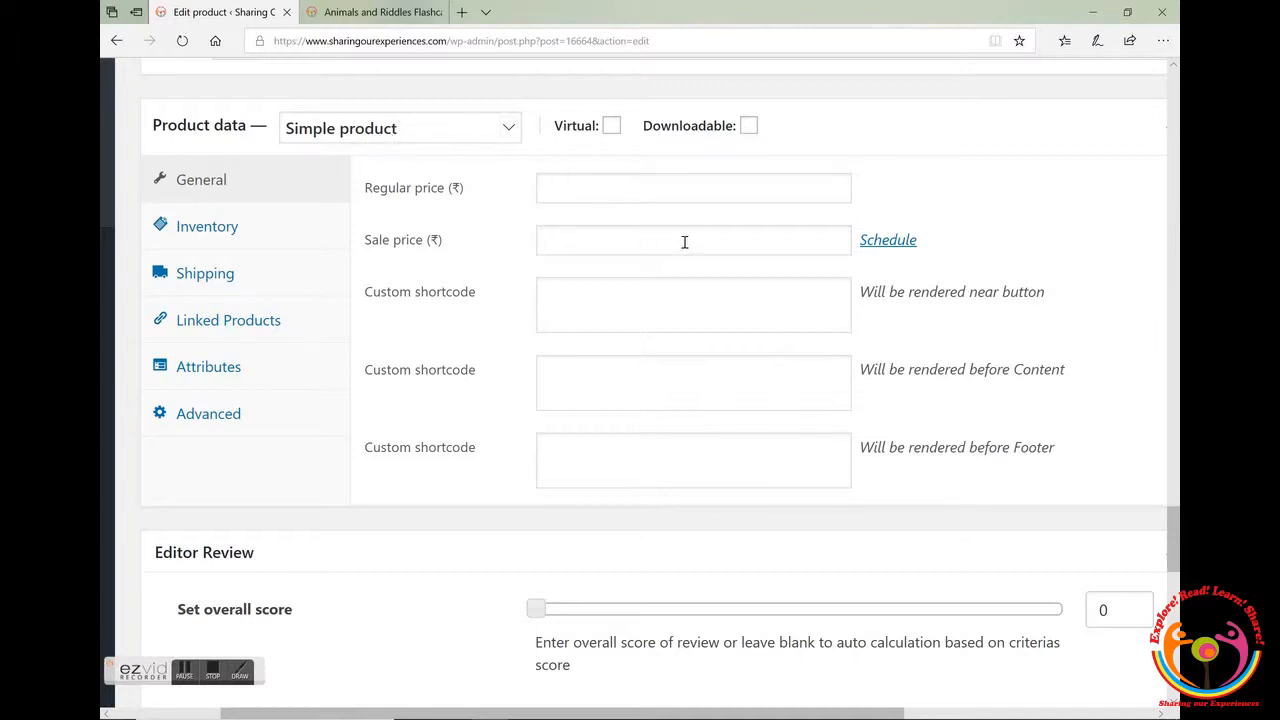
click(669, 197)
text(300)
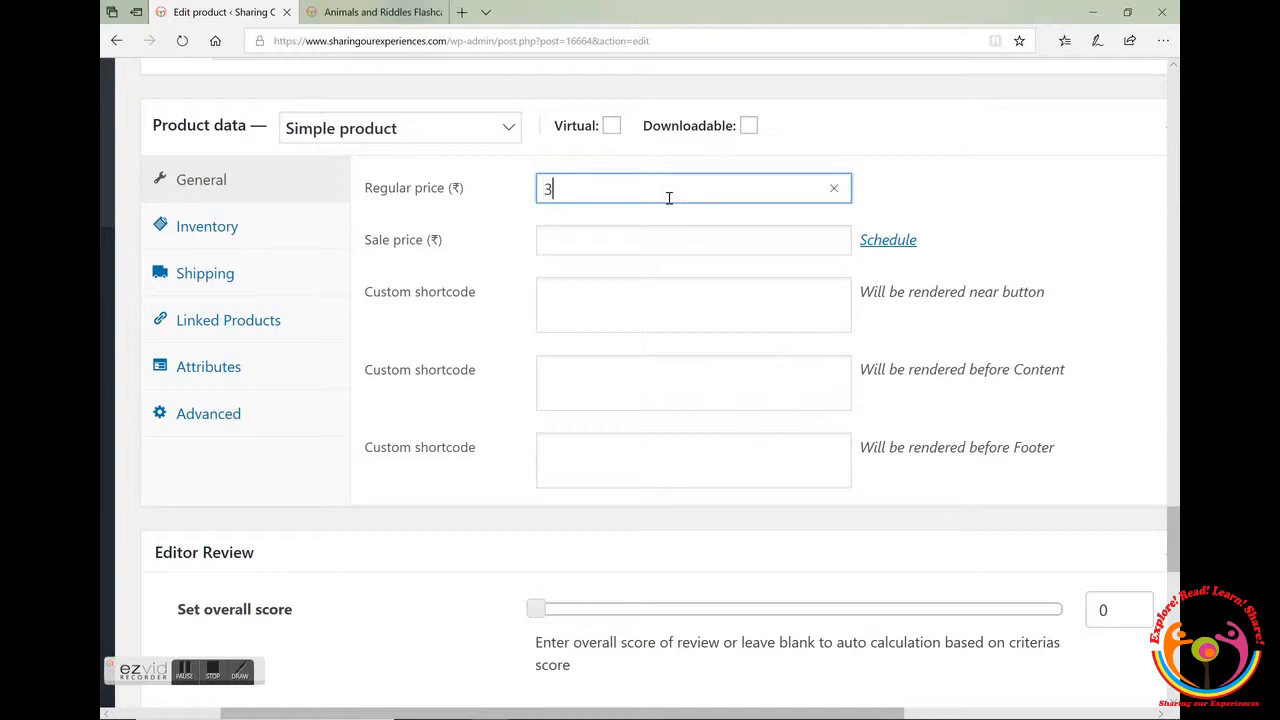
key(Tab)
text(250)
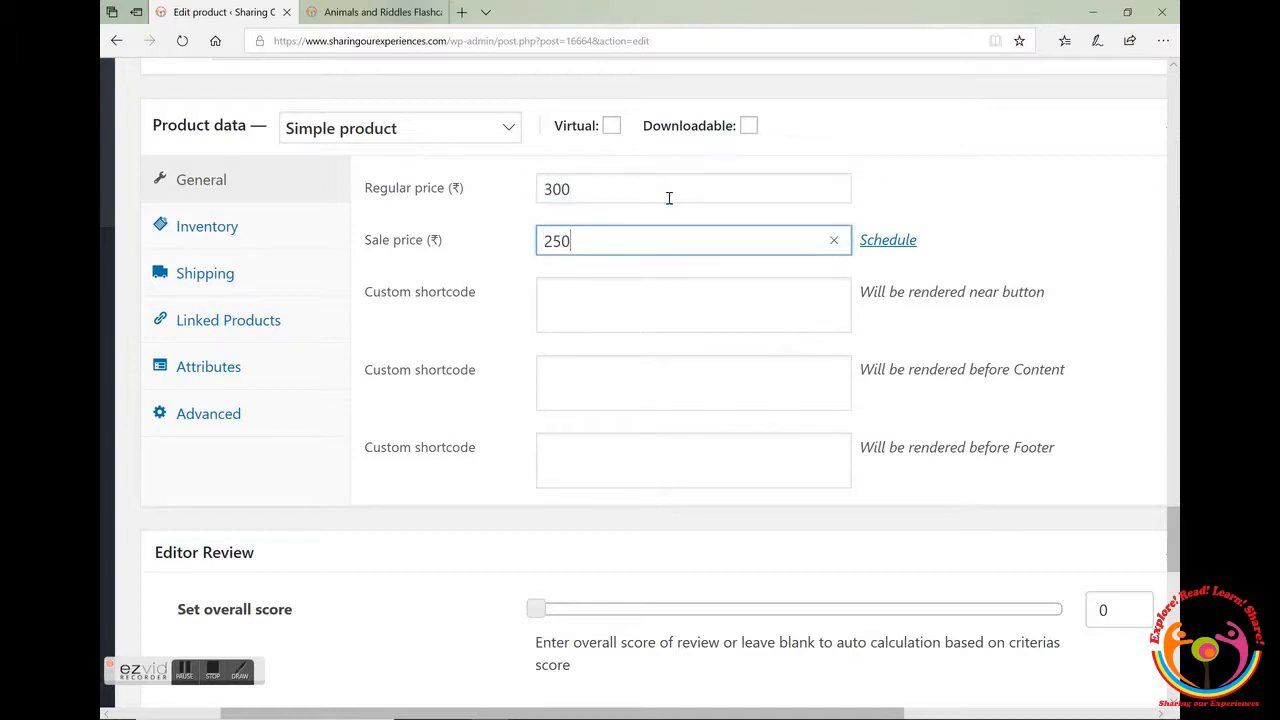
Set the product's SKU to SOE-0002 in the inventory data
click(207, 226)
click(594, 192)
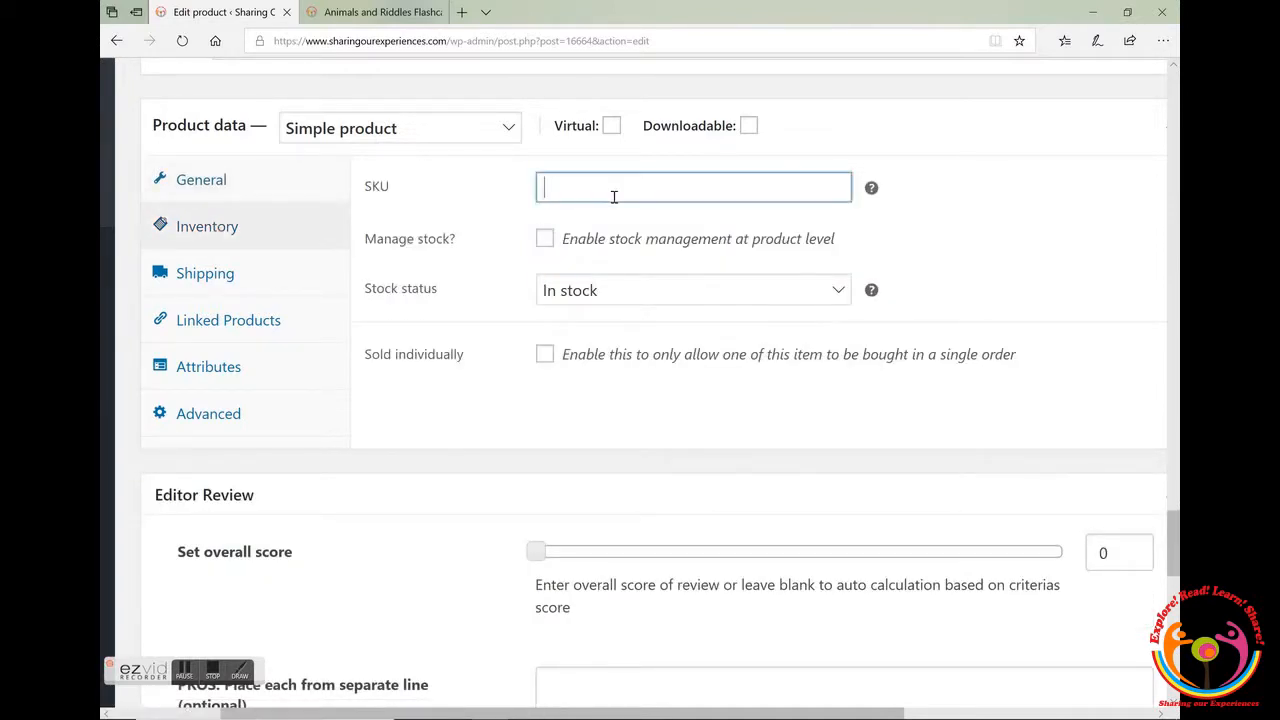
text(SOE-0002)
Try enabling product-level stock management with a stock quantity of 10, and switch stock management back off
drag(567, 249, 553, 248)
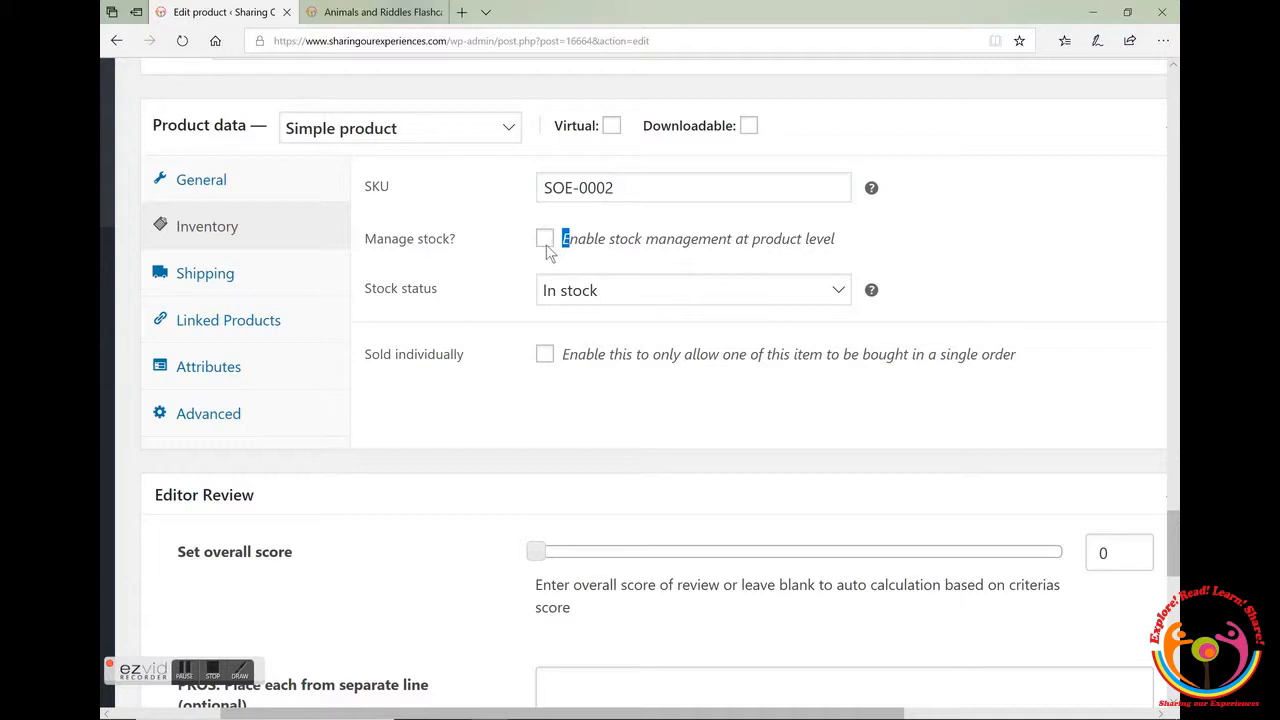
click(546, 244)
click(620, 280)
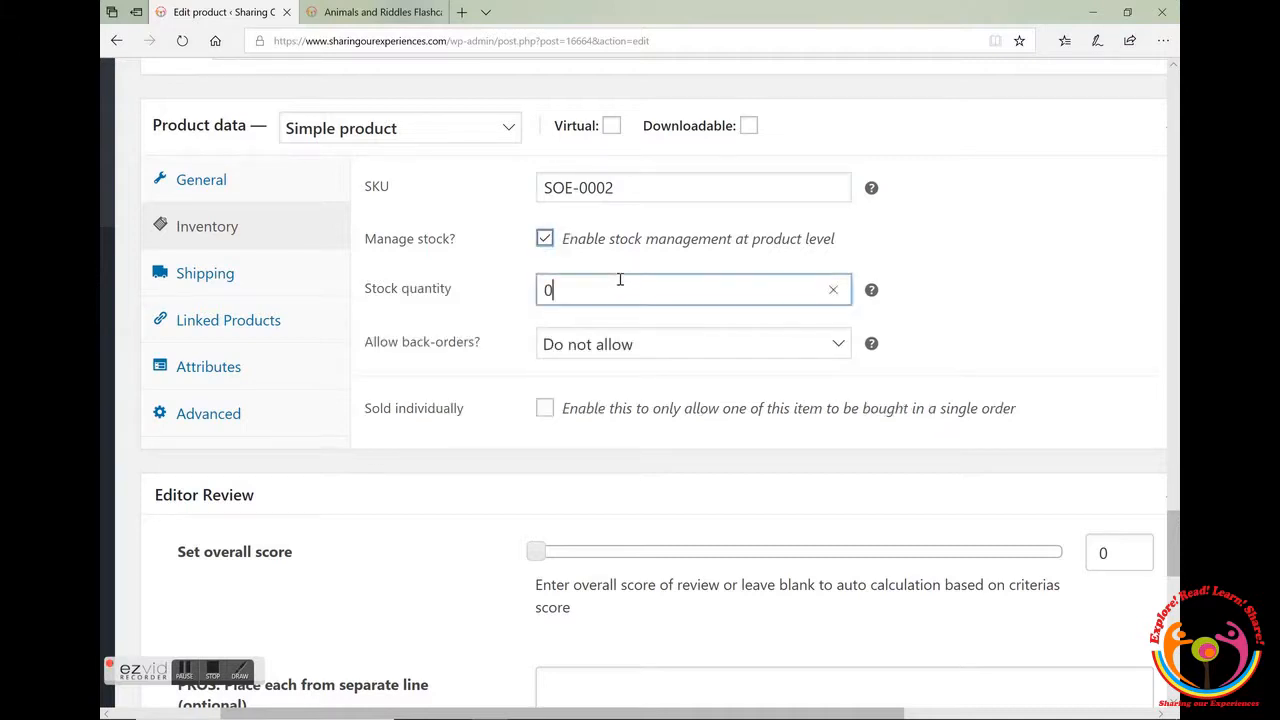
key(BackSpace)
text(10)
click(544, 239)
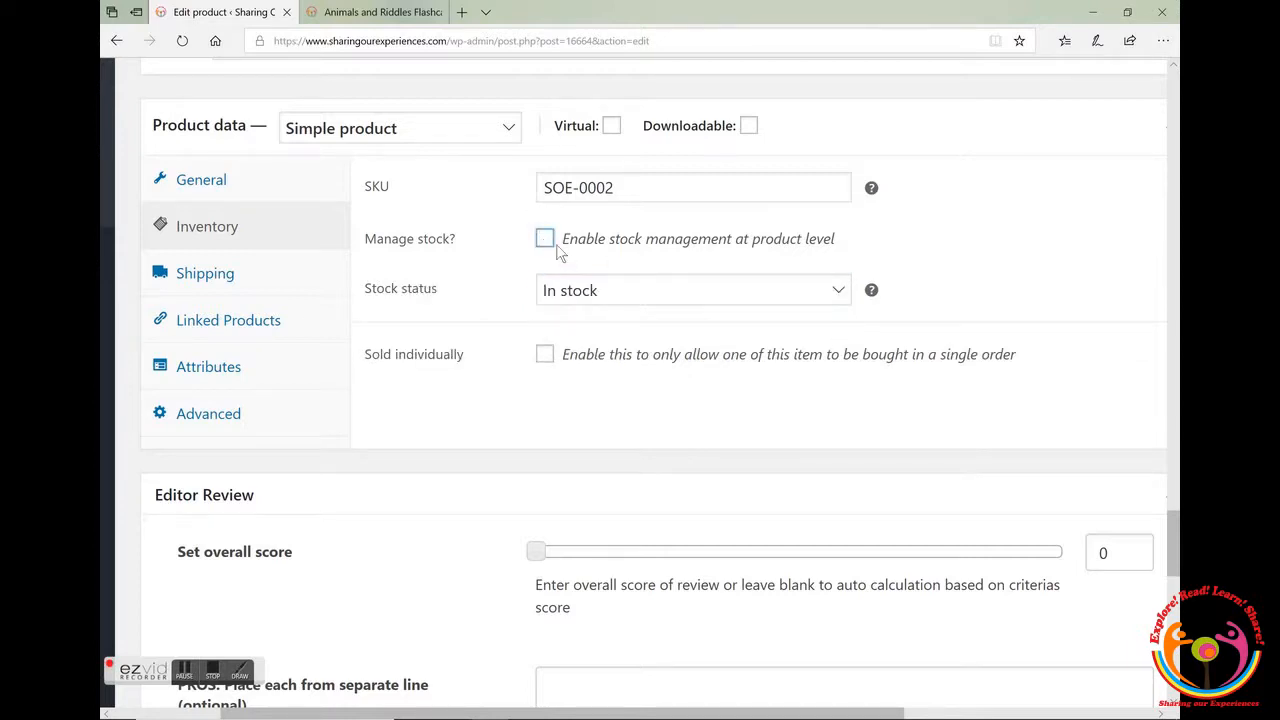
Review the shipping and linked products settings, and add the Min Recommended age attribute to the product
click(235, 287)
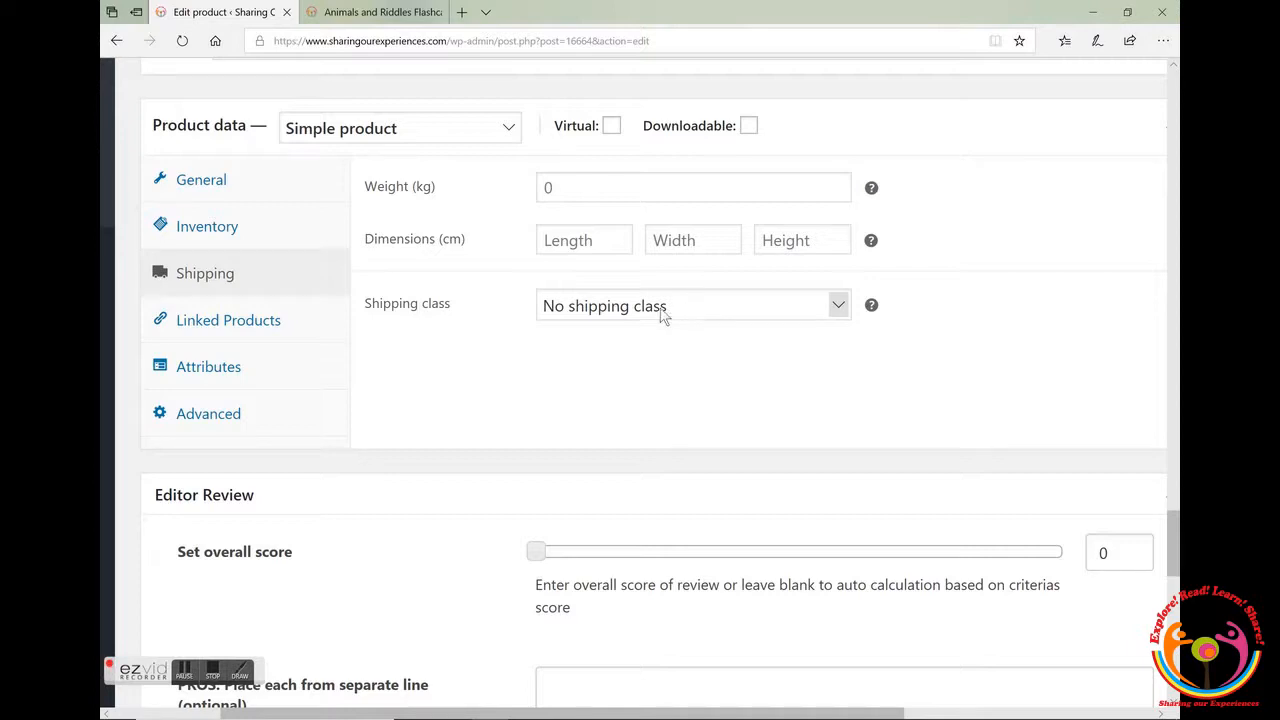
click(264, 323)
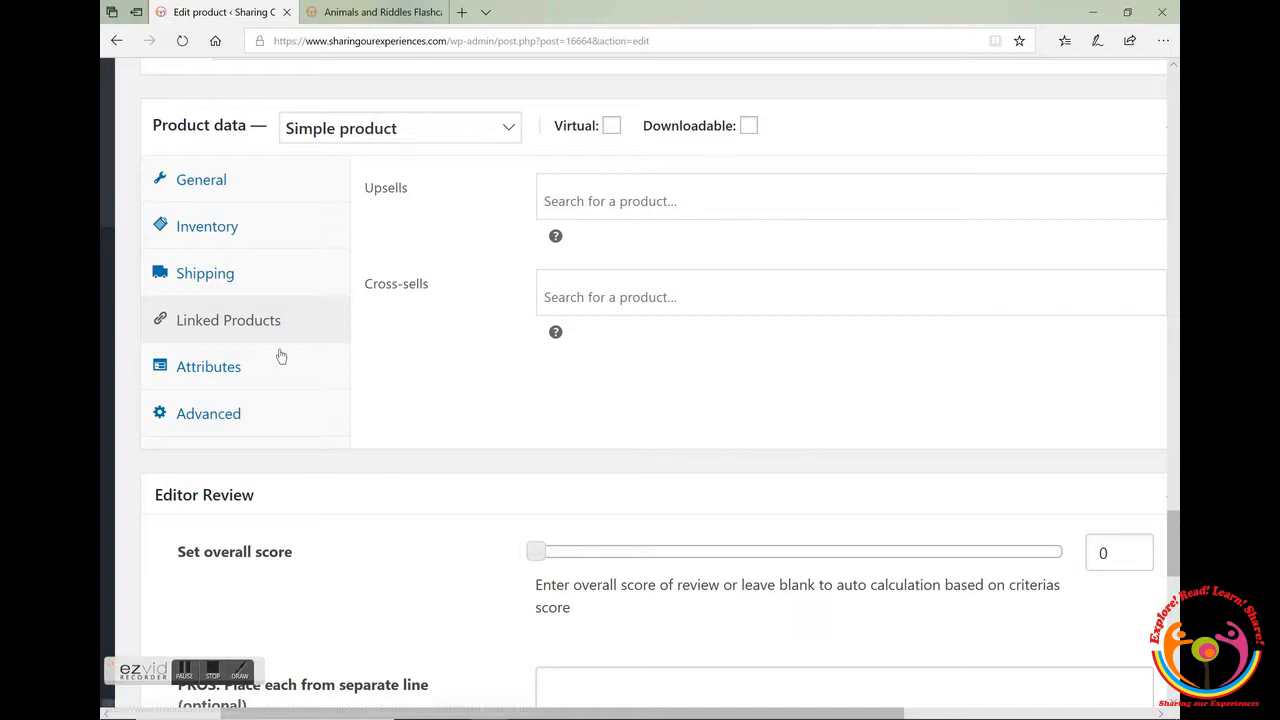
click(252, 372)
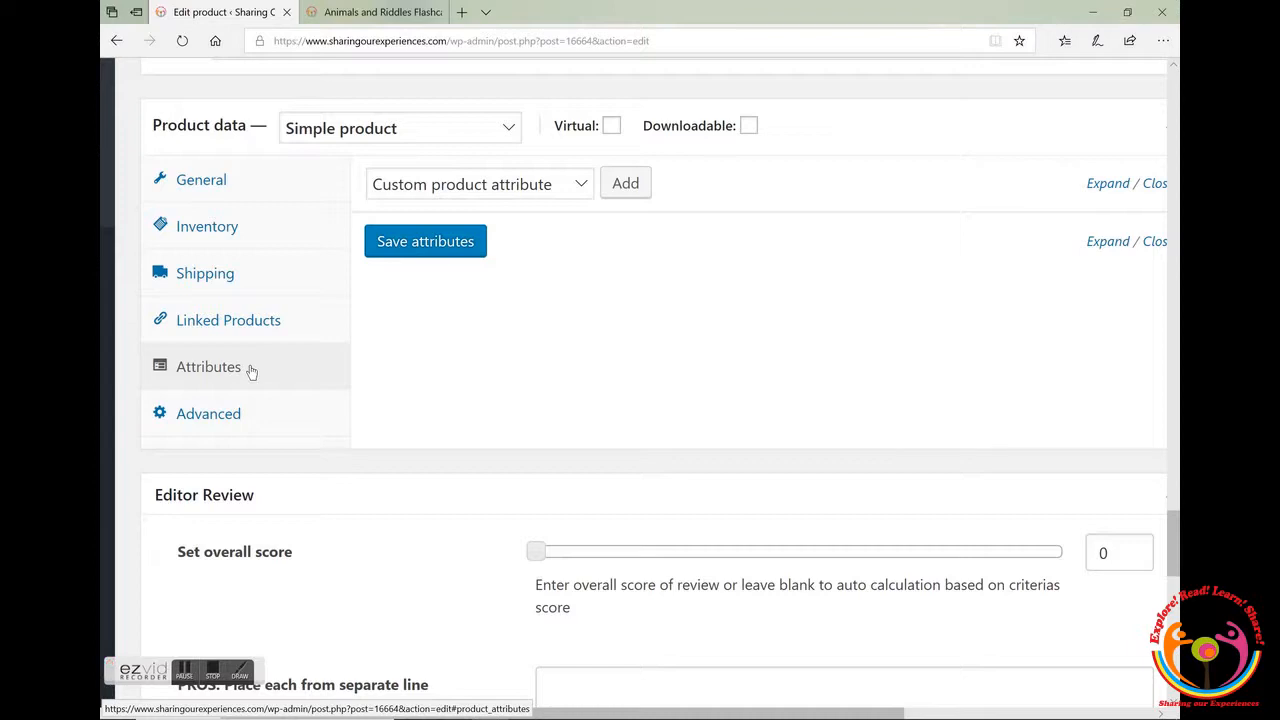
click(553, 187)
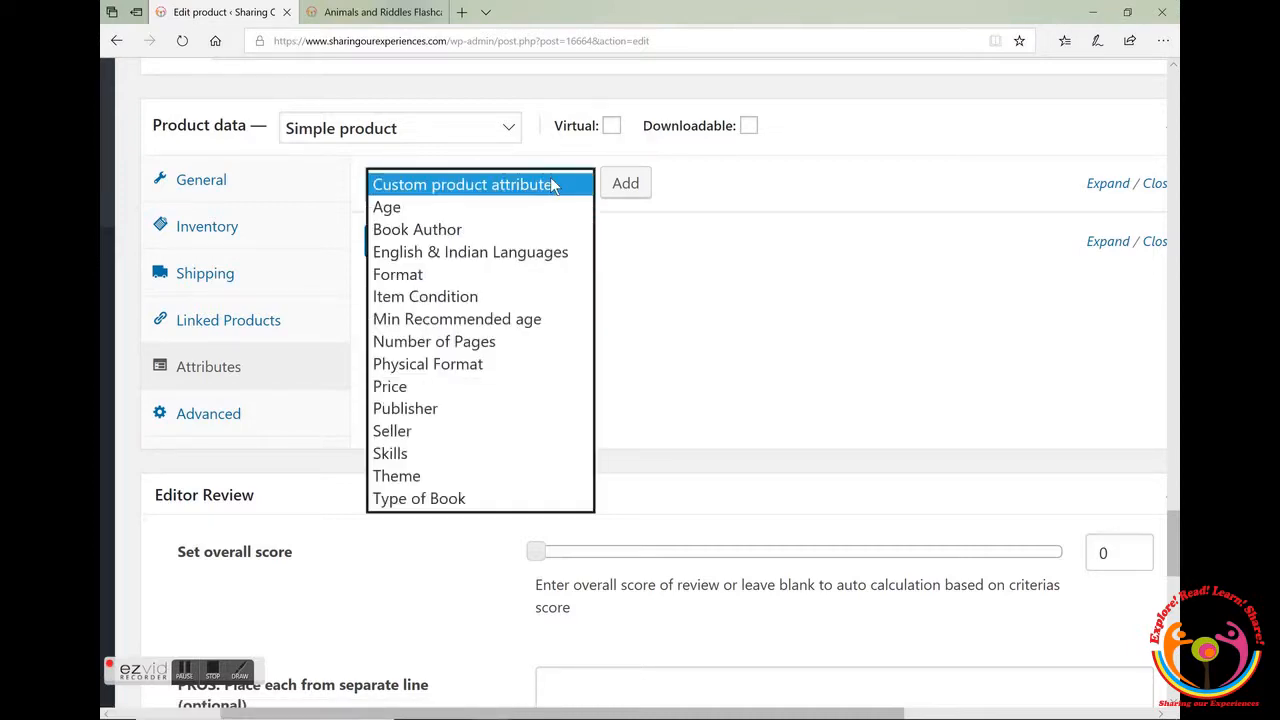
click(530, 320)
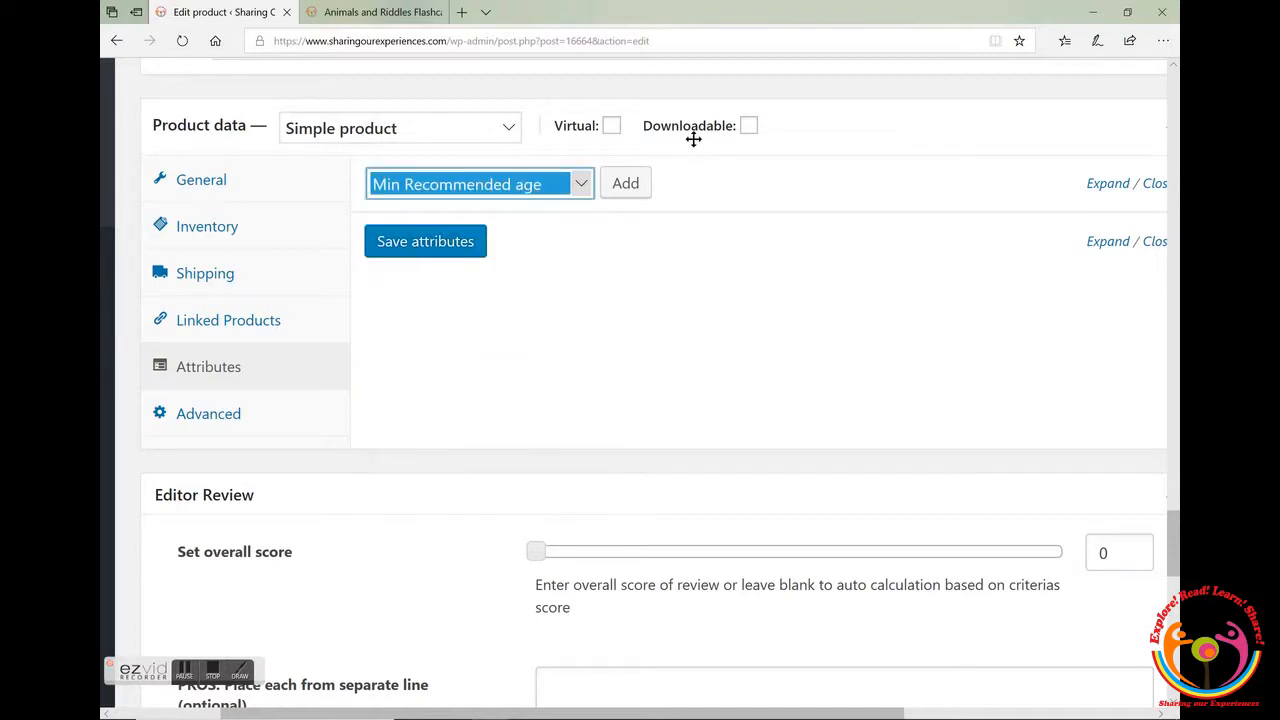
click(639, 190)
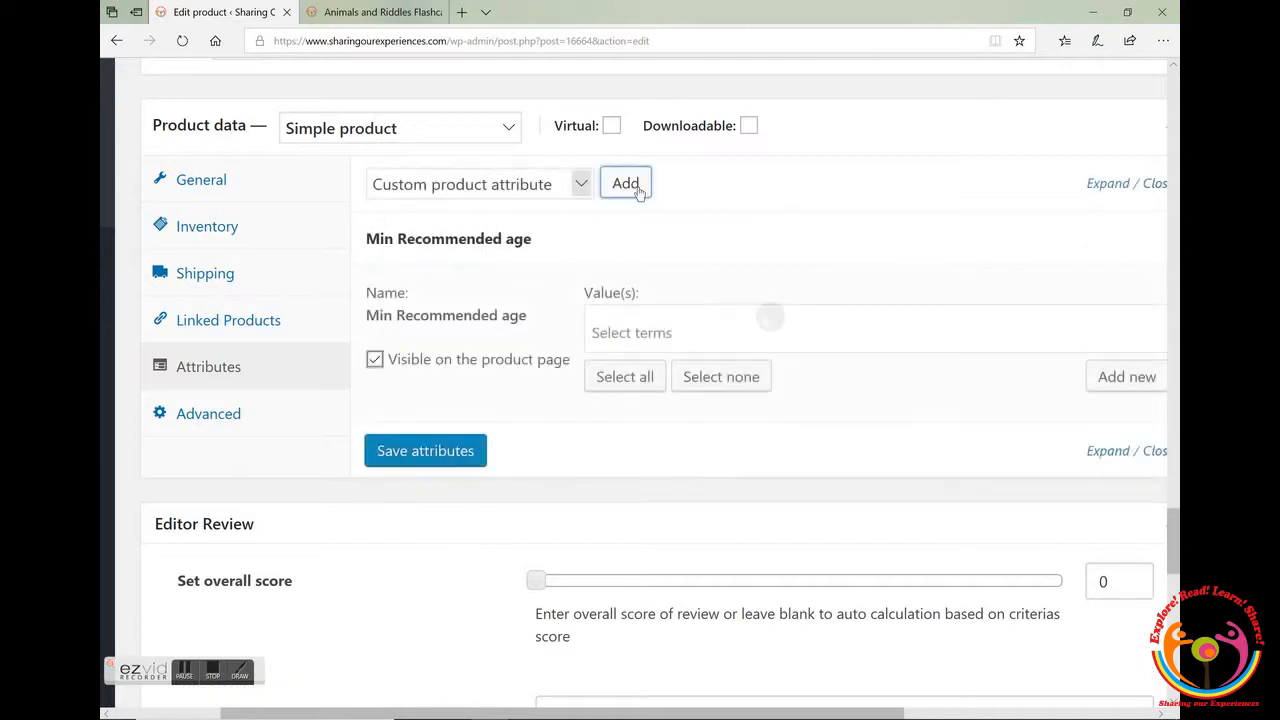
Assign the existing term 18 months as the value of the Min Recommended age attribute
click(672, 325)
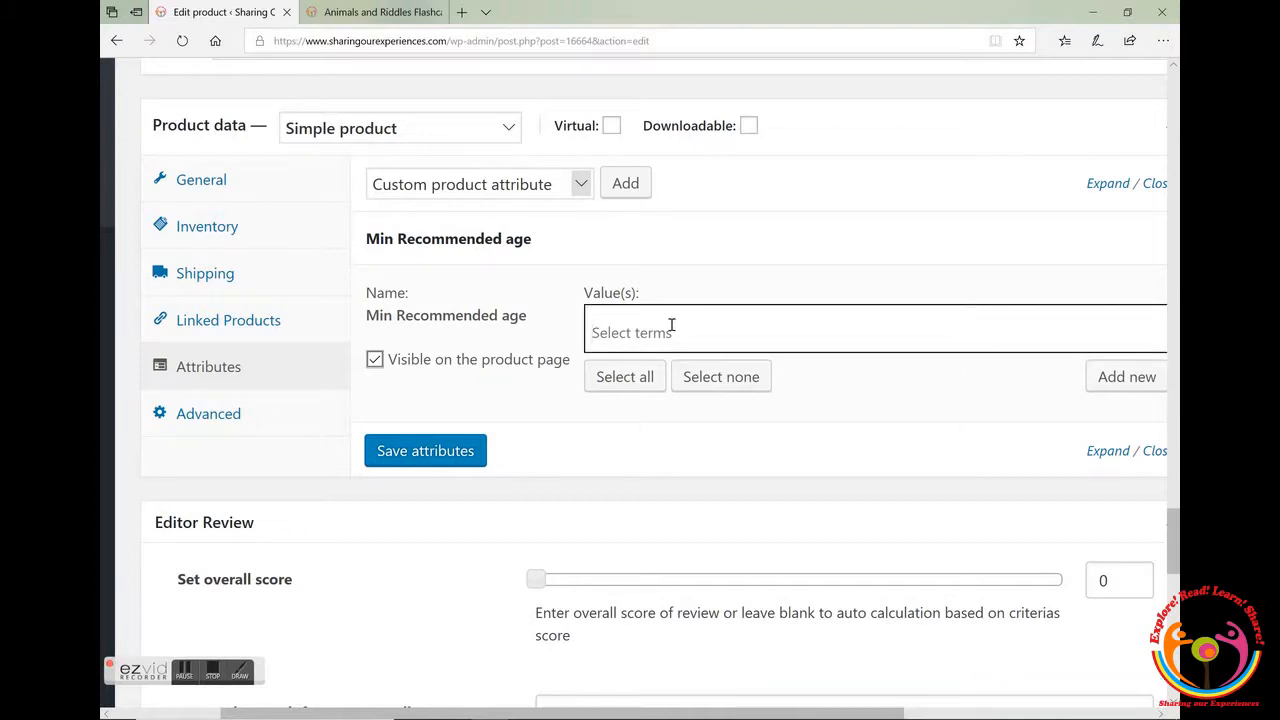
scroll(672, 325, down, 5)
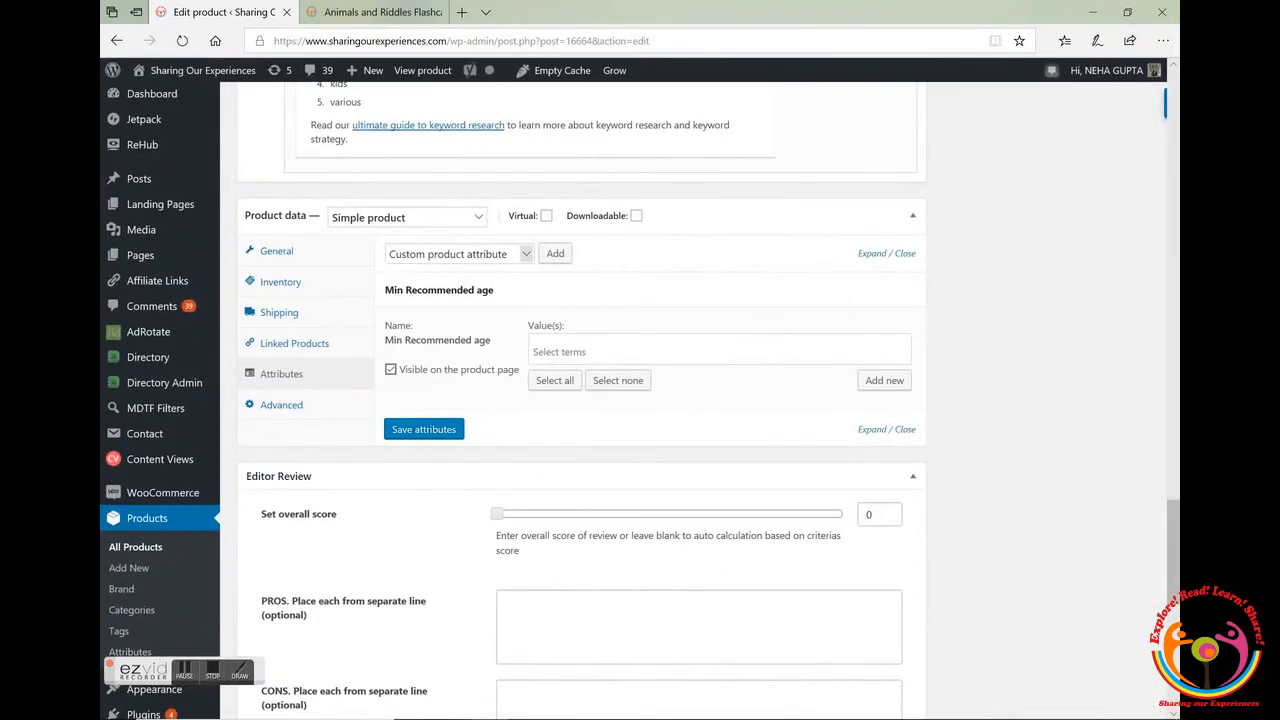
click(719, 351)
scroll(640, 400, down, 3)
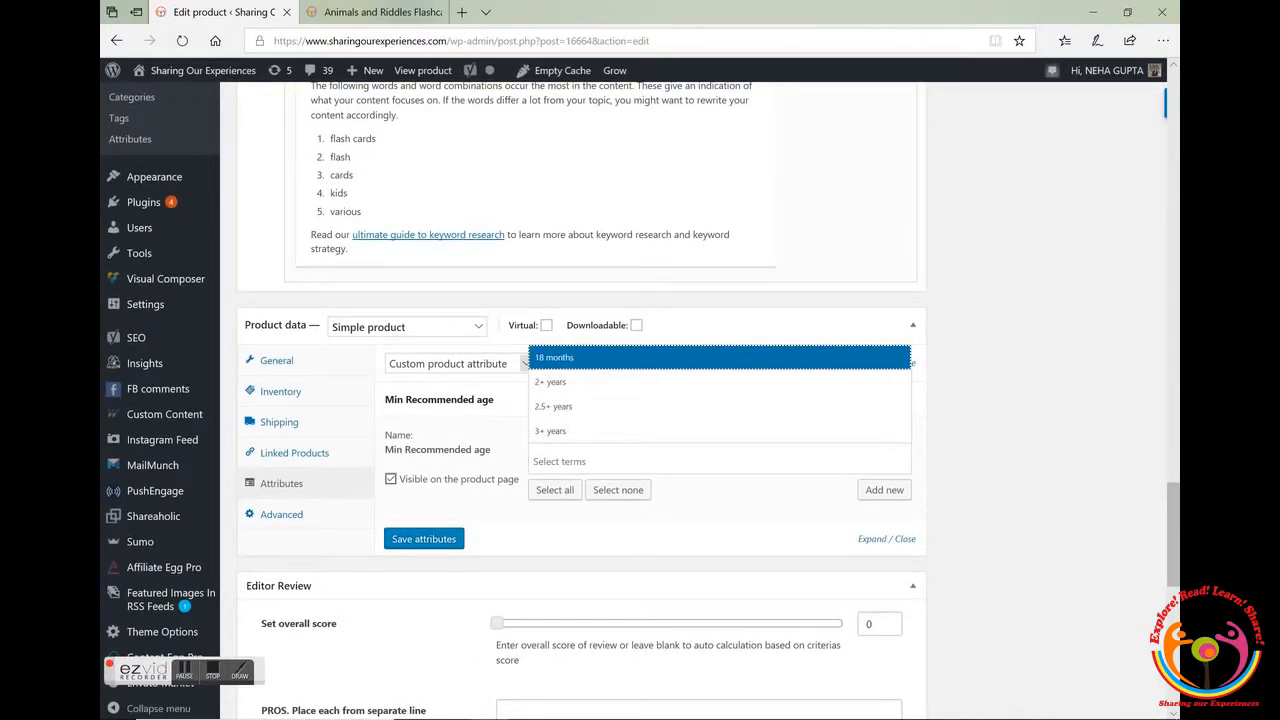
click(586, 362)
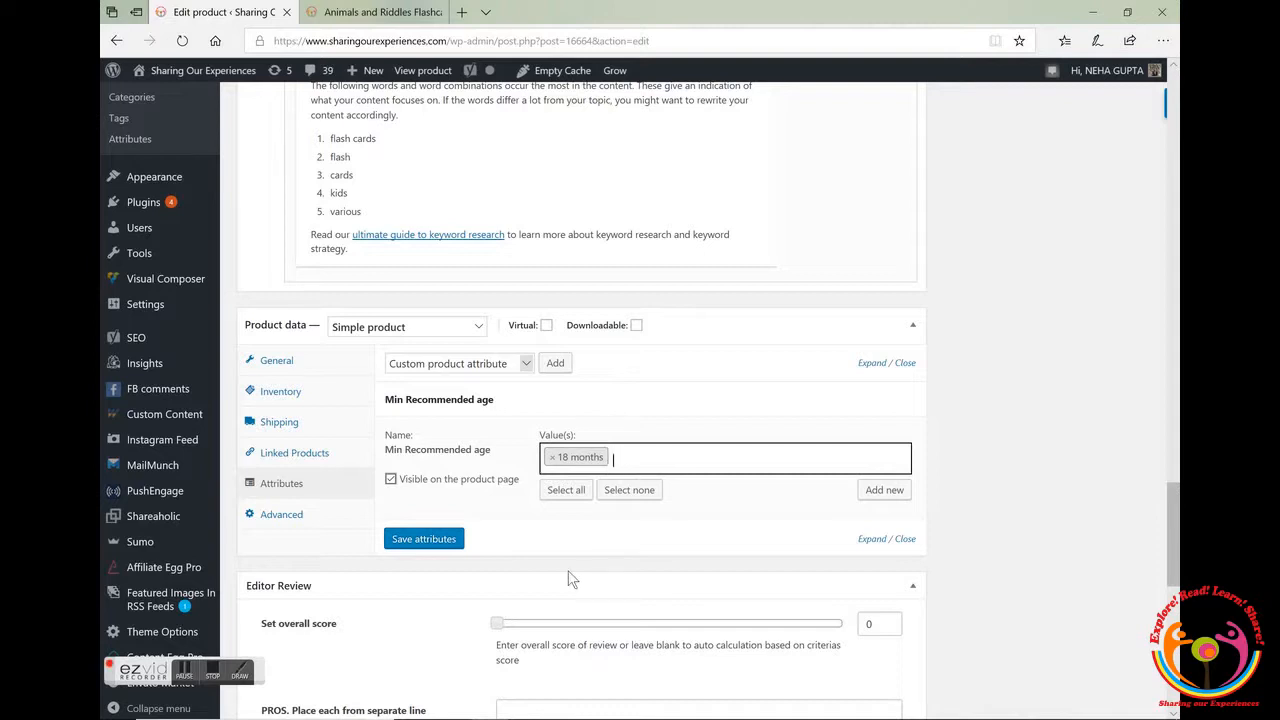
click(884, 490)
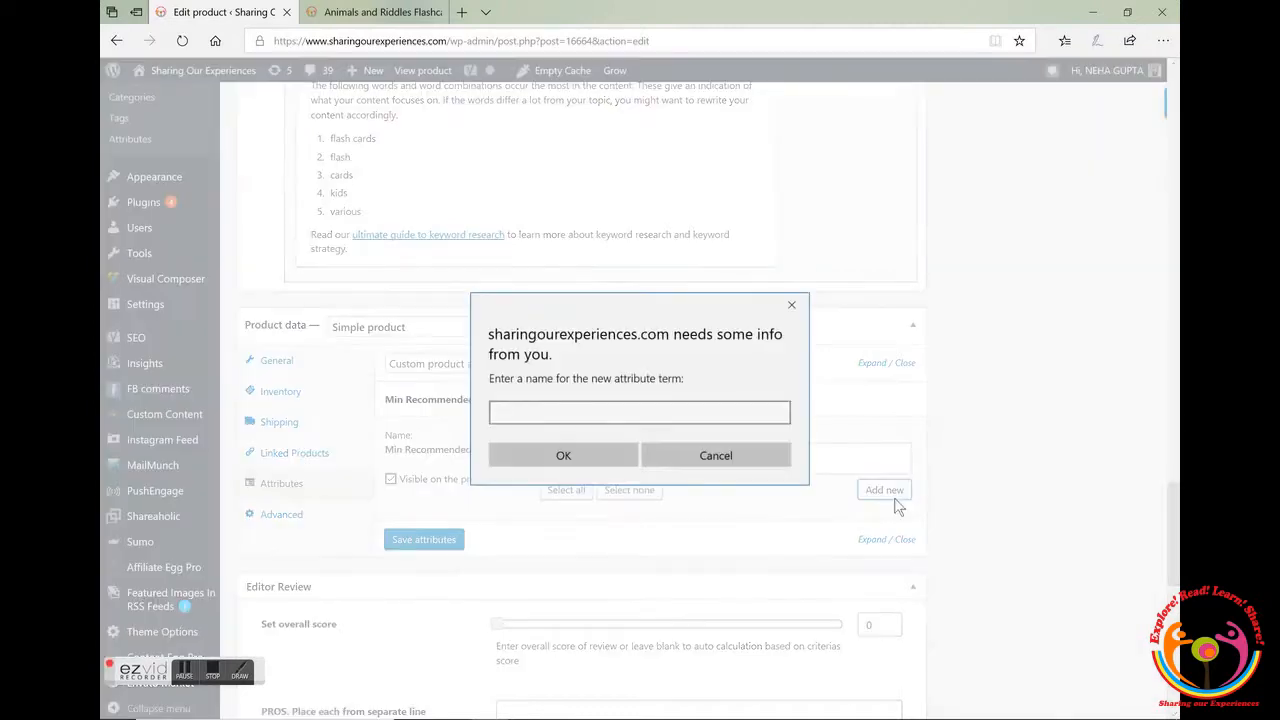
click(791, 308)
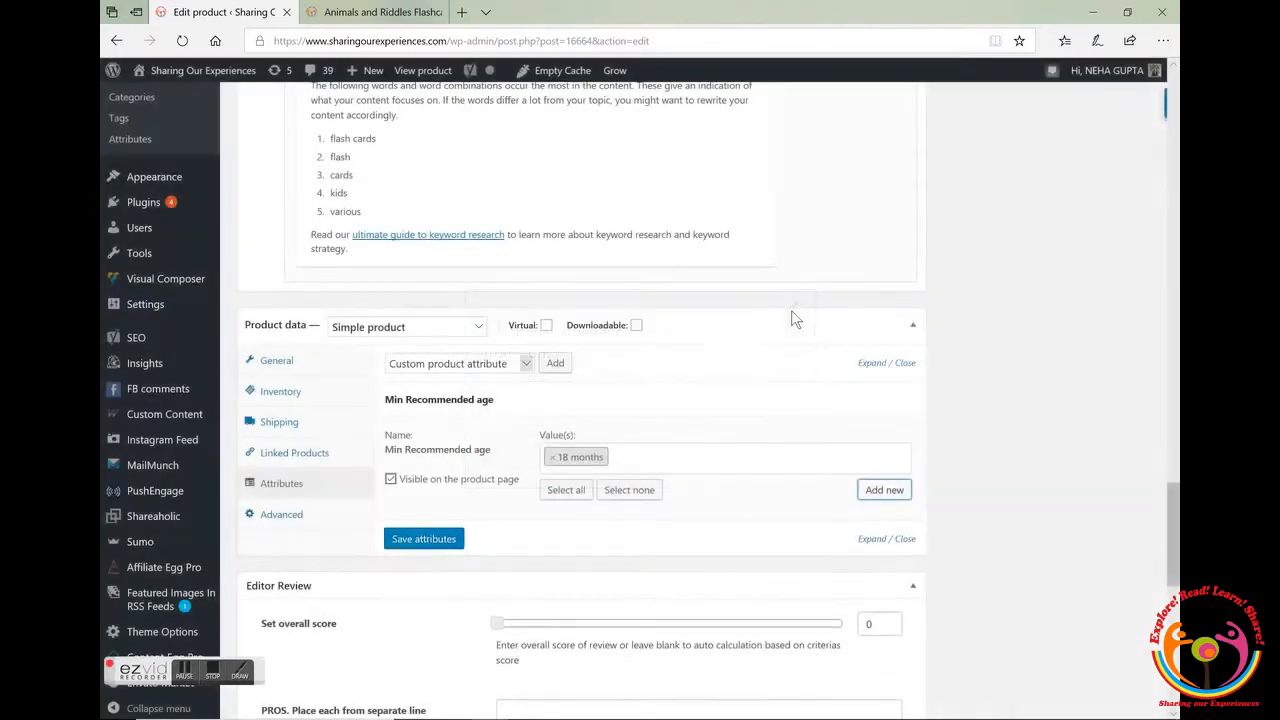
Add the Skills attribute to the product
click(527, 368)
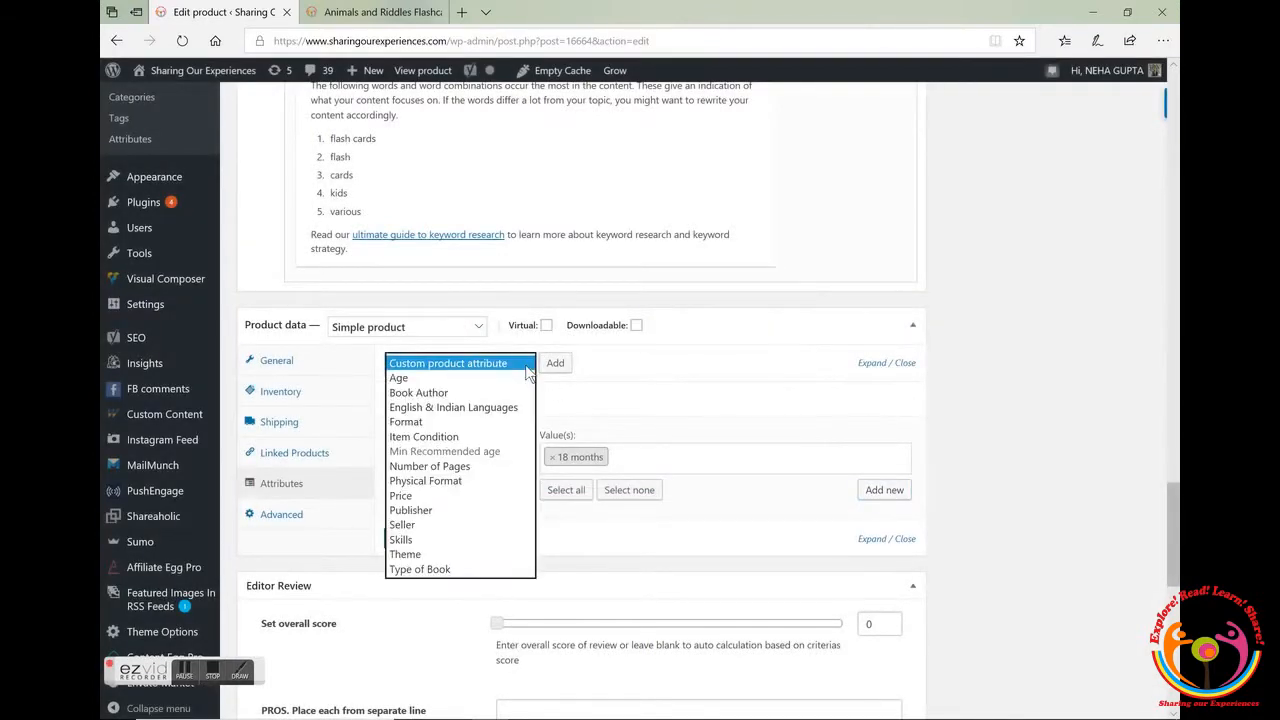
click(472, 540)
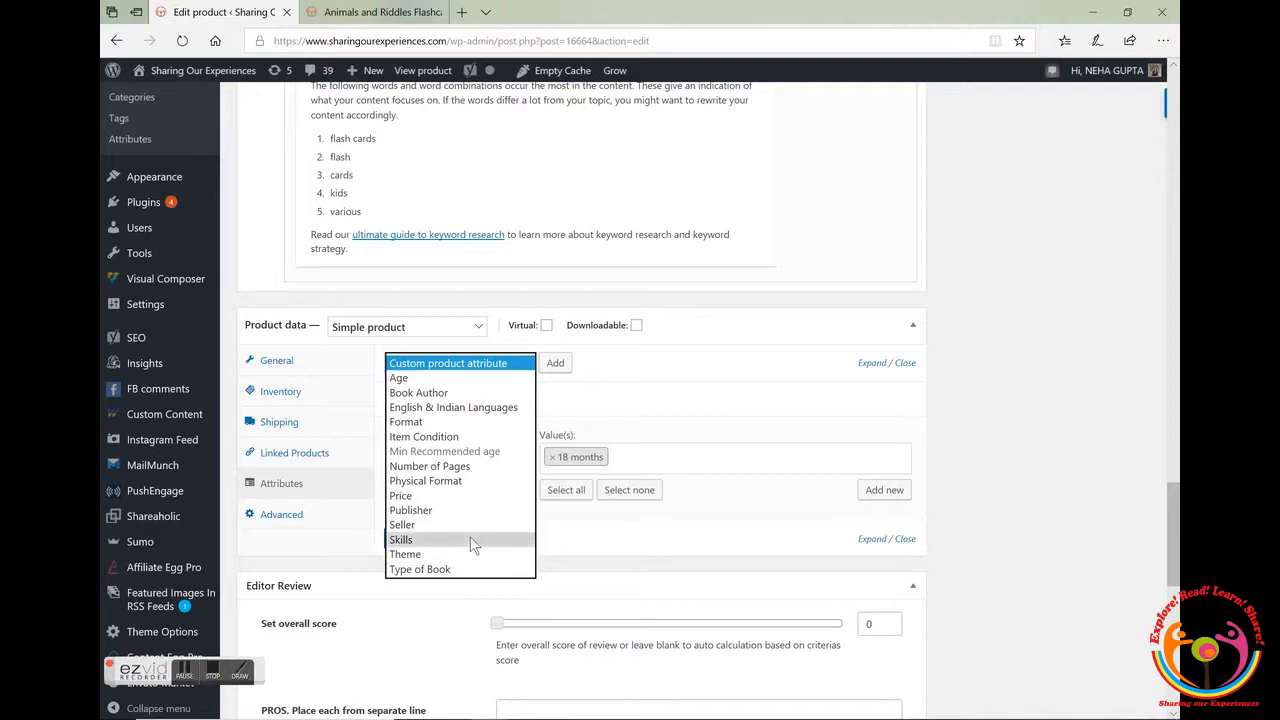
click(555, 366)
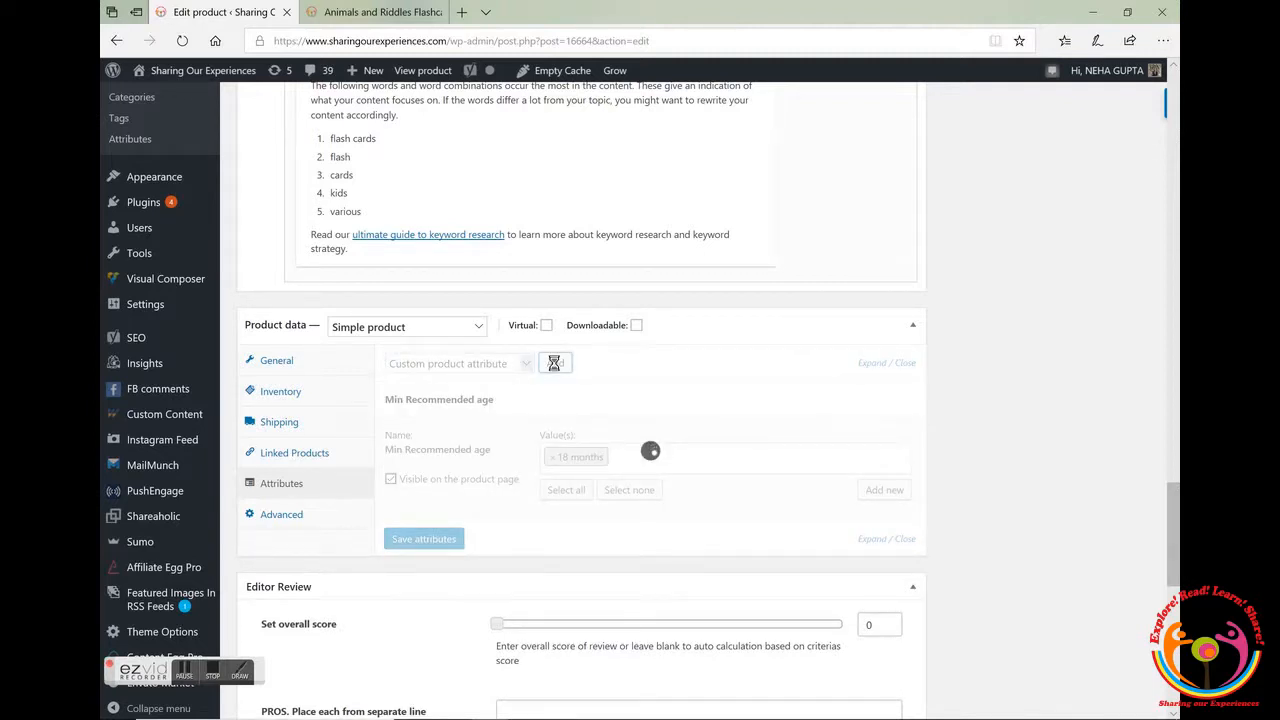
Assign Fine motor skills and Hand eye coordination as values of the Skills attribute
scroll(556, 364, down, 1)
click(752, 478)
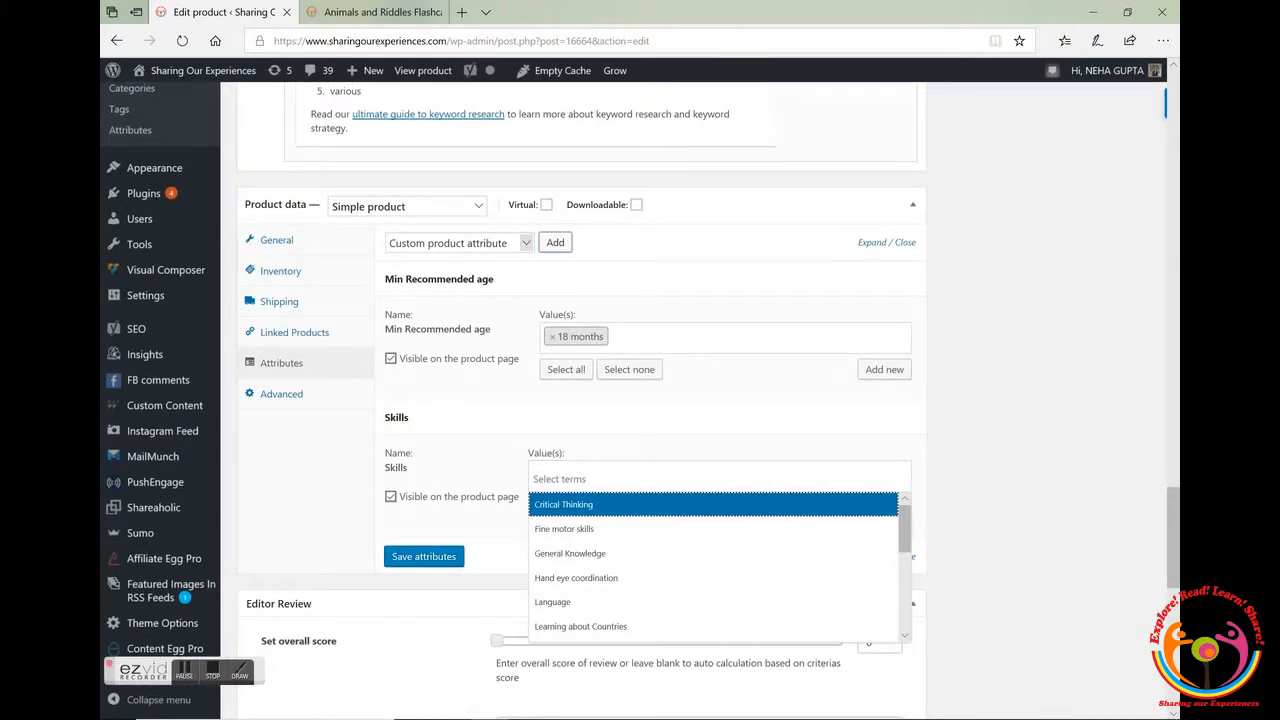
key(Down)
key(Return)
text(HA)
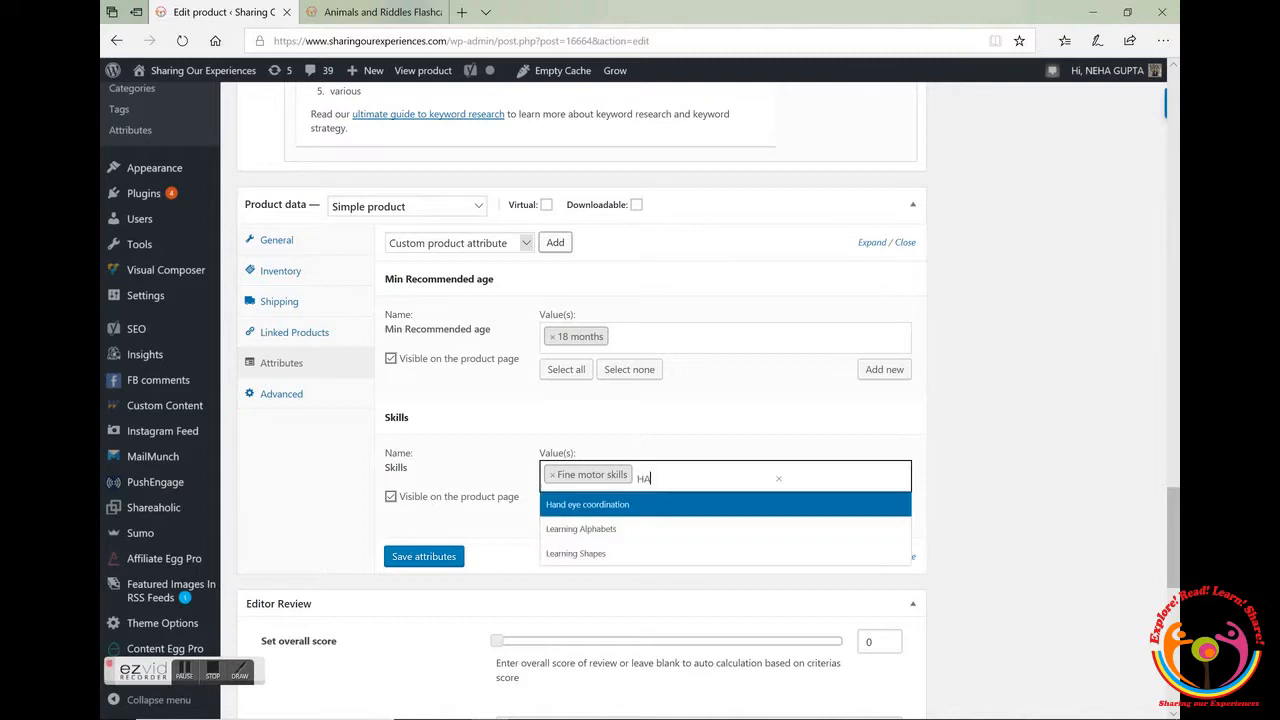
key(Return)
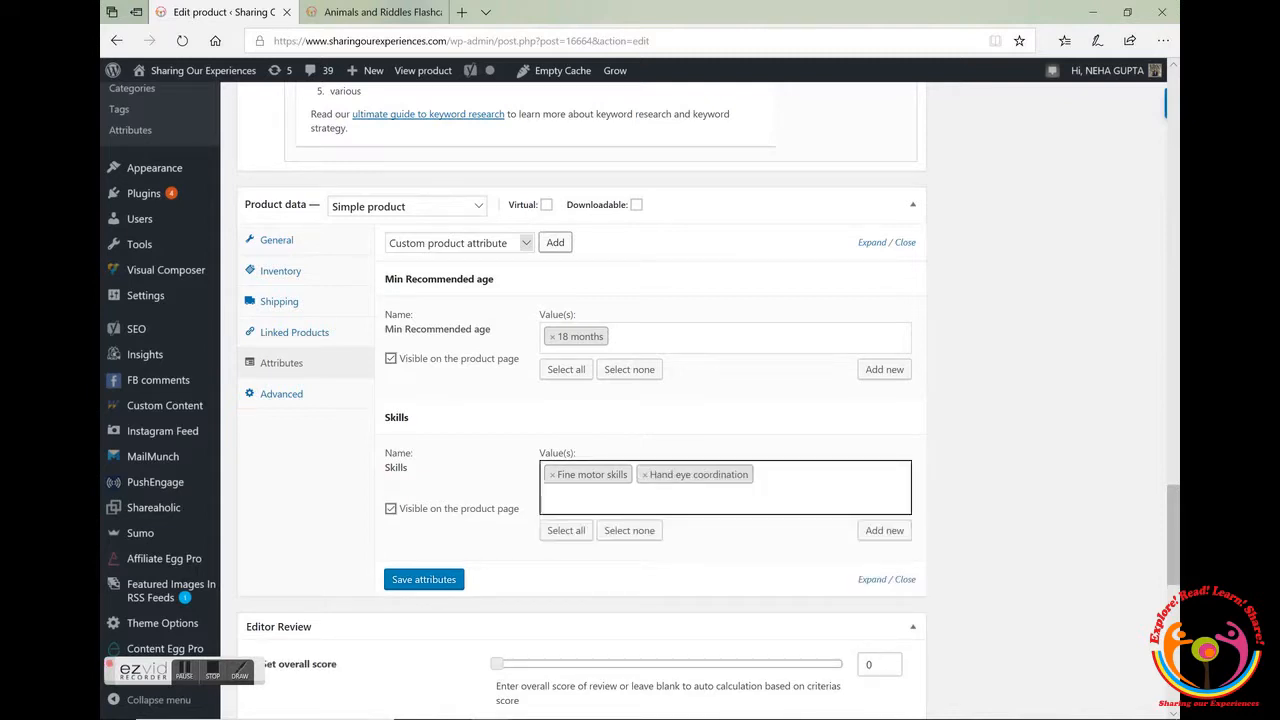
Add the Format attribute to the product
click(524, 242)
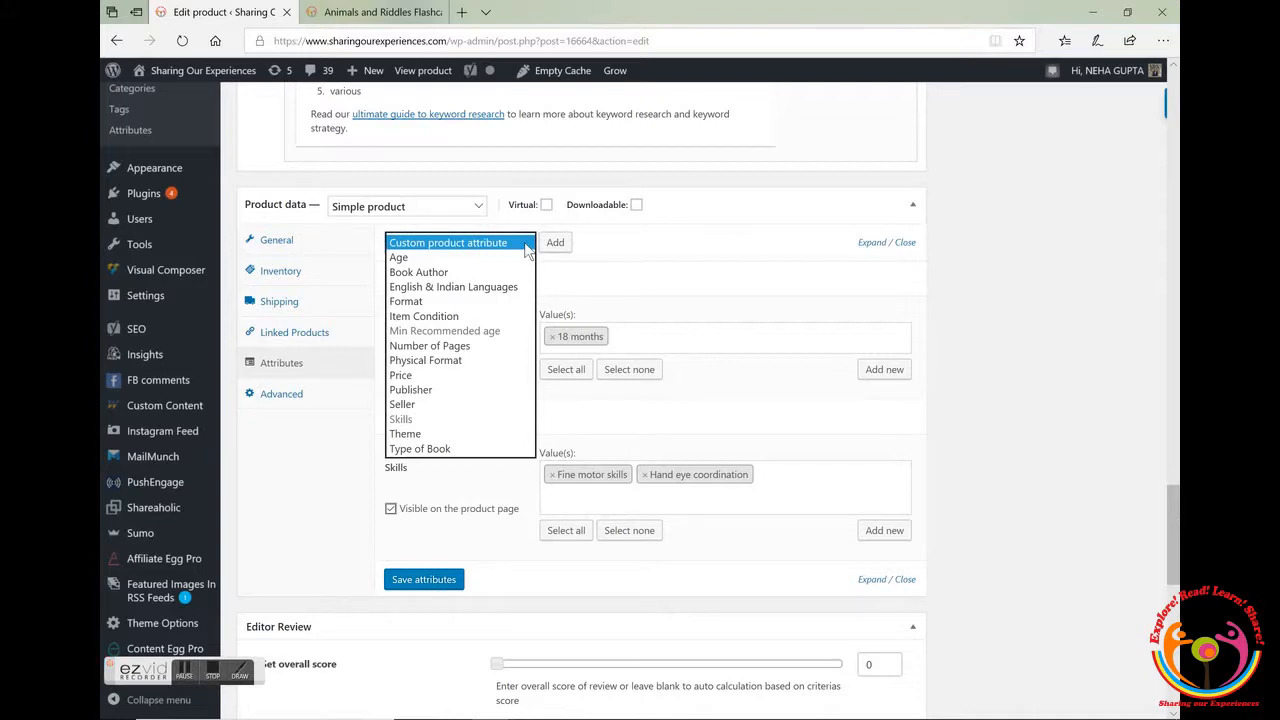
click(488, 302)
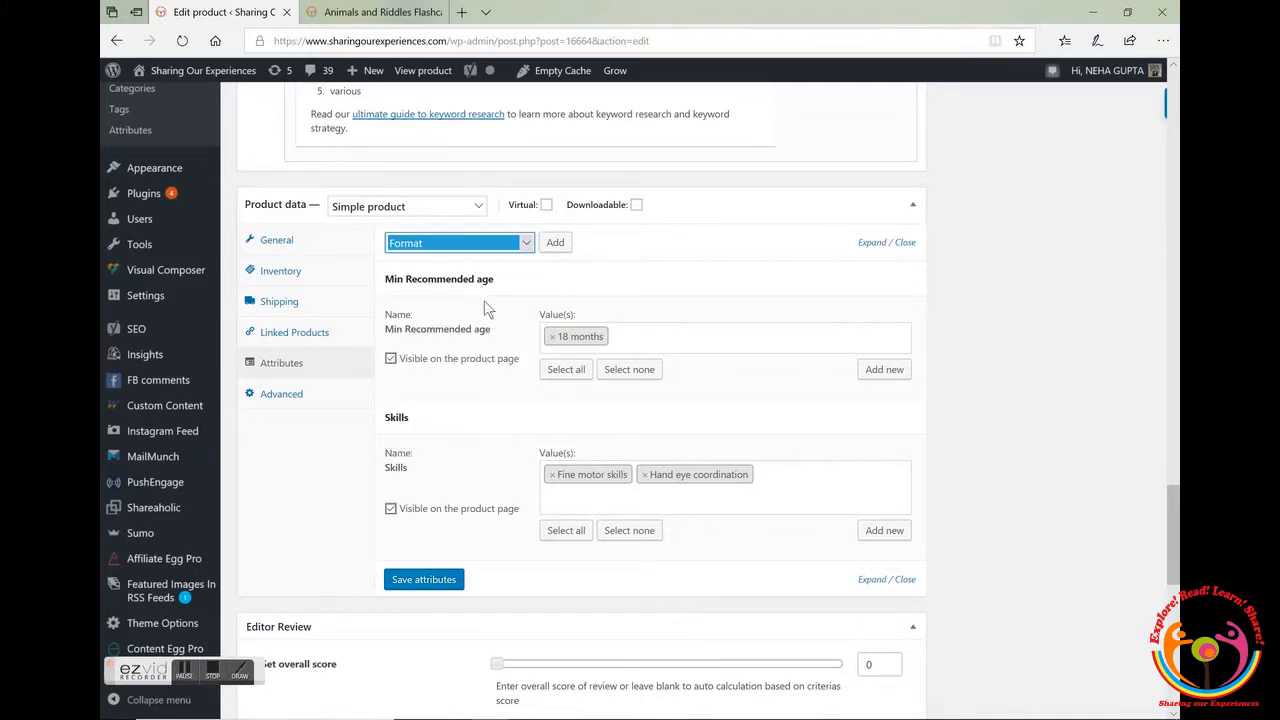
click(557, 243)
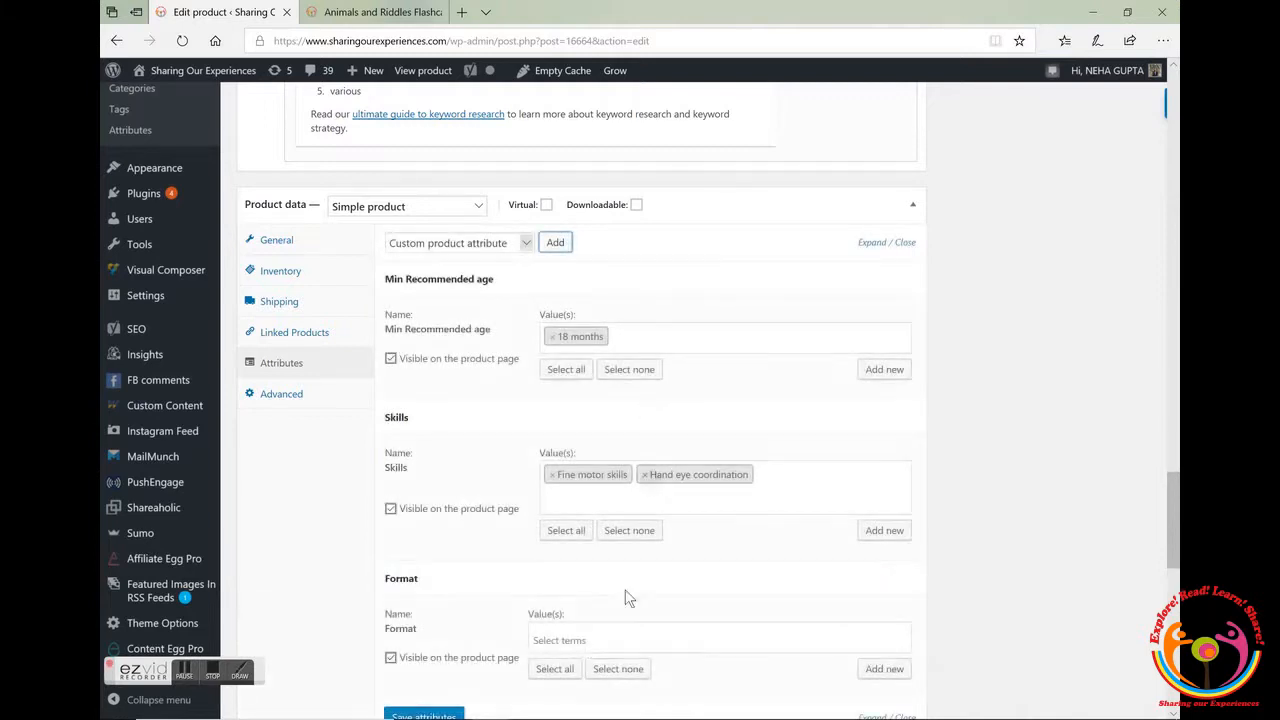
Assign the existing term Hardcover as the value of the Format attribute
click(586, 642)
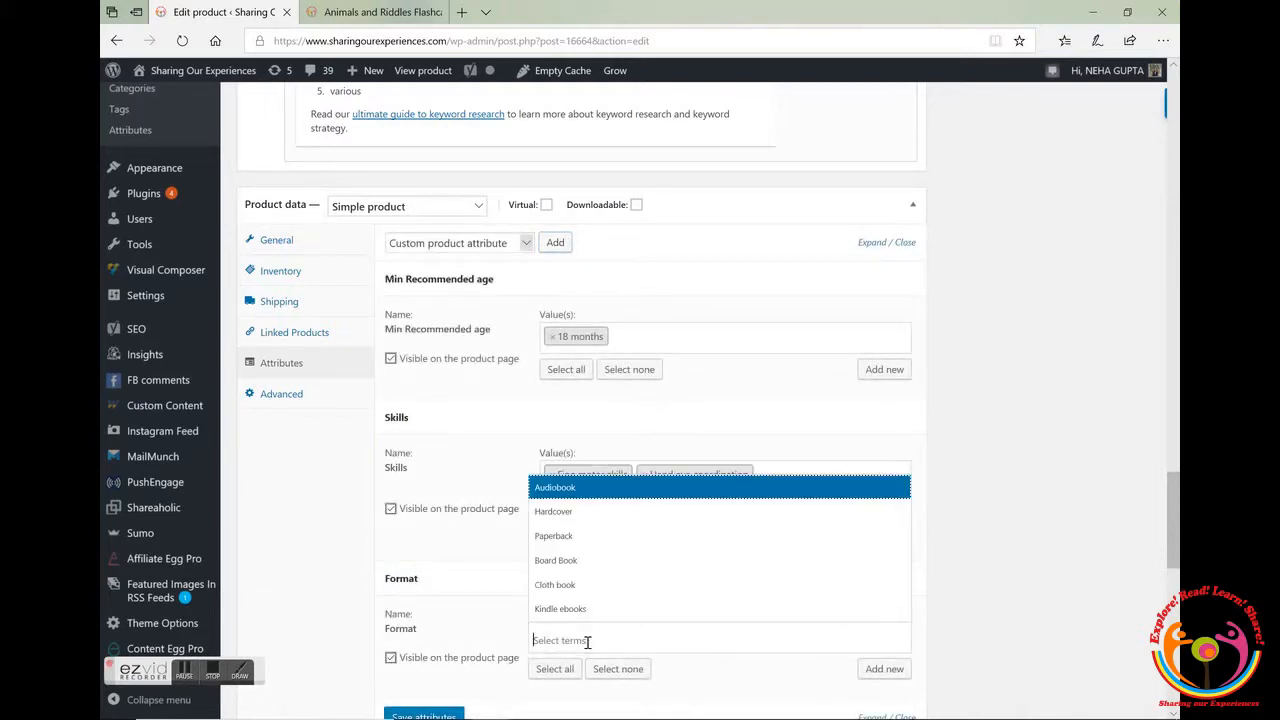
key(Down)
key(Down)
key(Down)
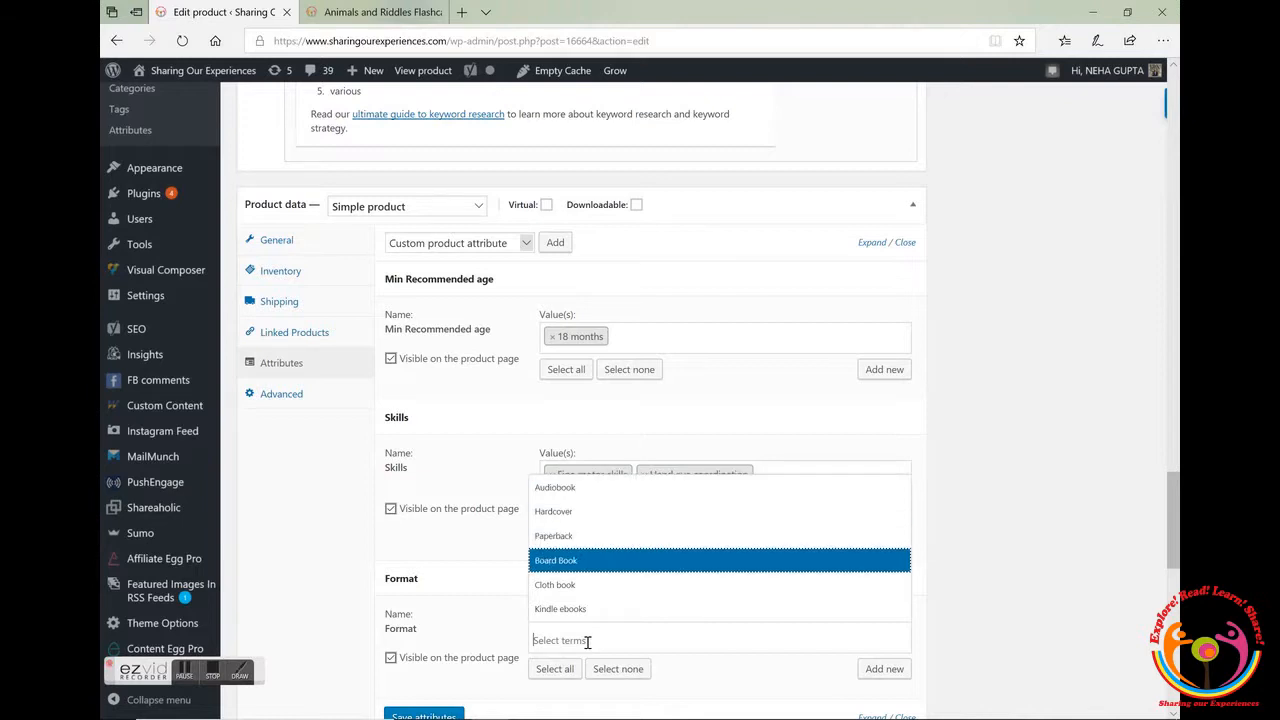
key(Up)
key(Up)
key(Up)
key(Down)
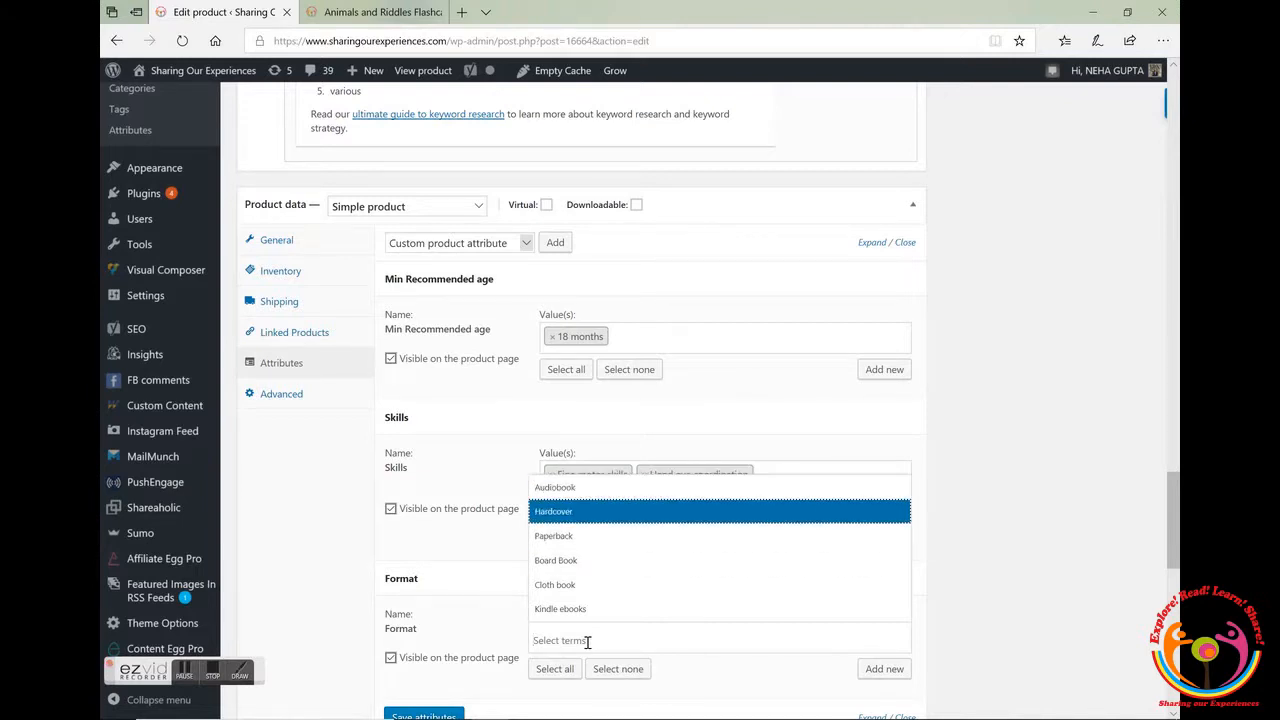
key(Return)
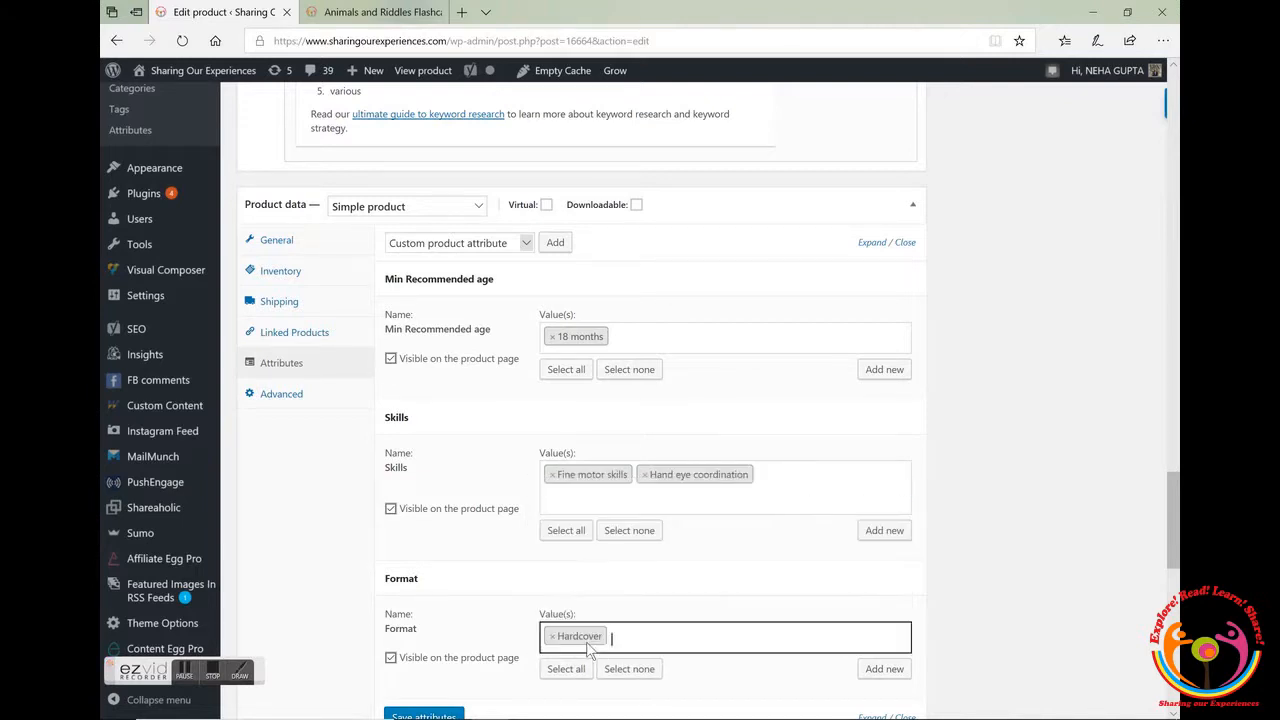
Save the product's attributes and open the Advanced product settings for review
scroll(588, 642, down, 3)
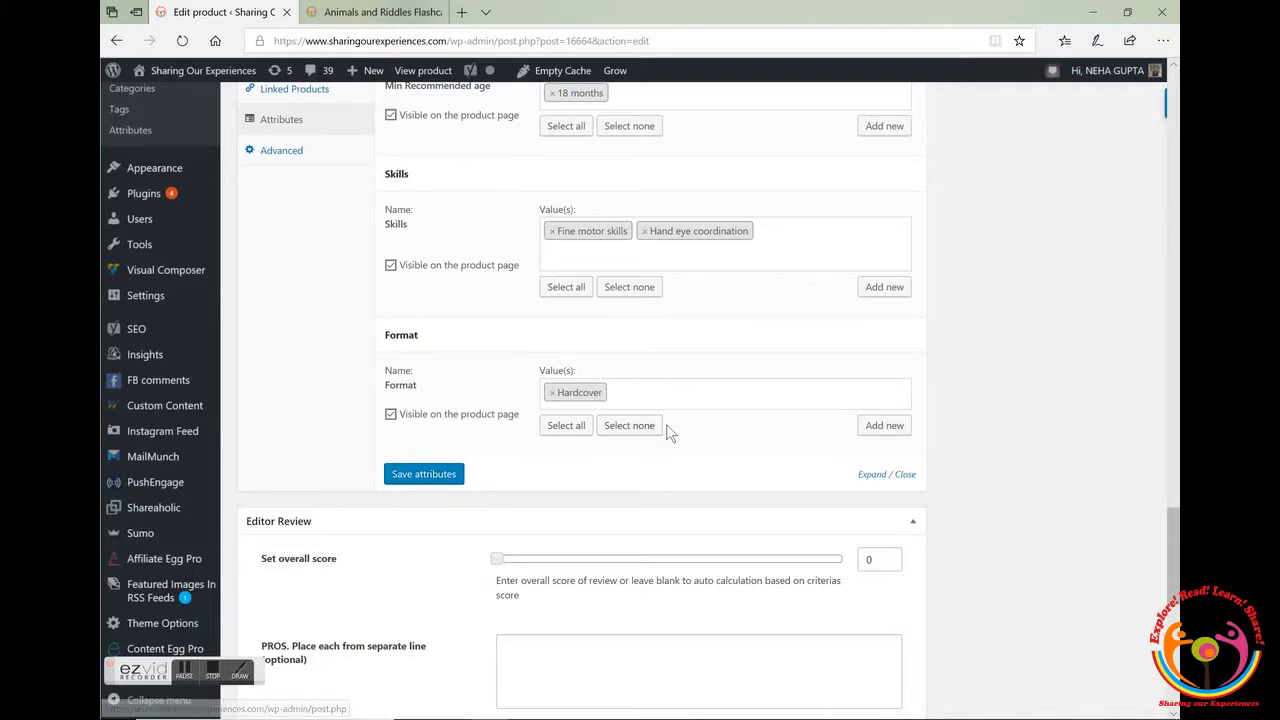
click(445, 475)
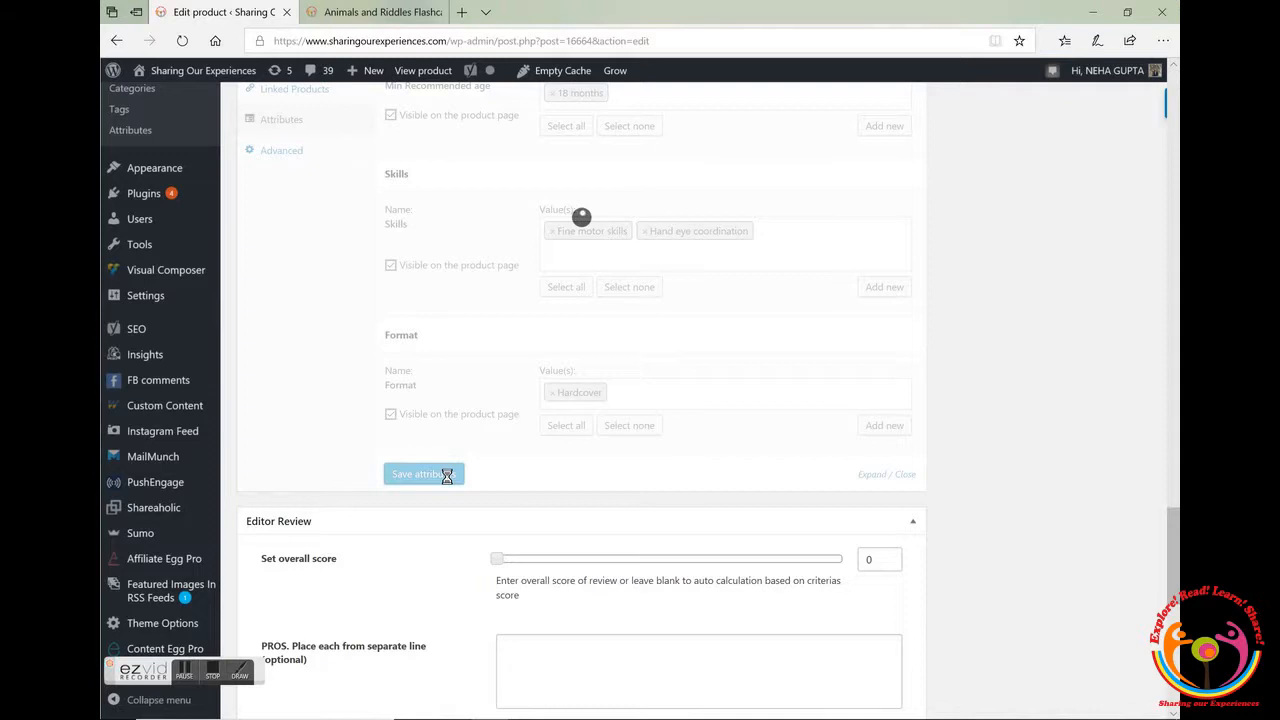
scroll(447, 477, up, 1)
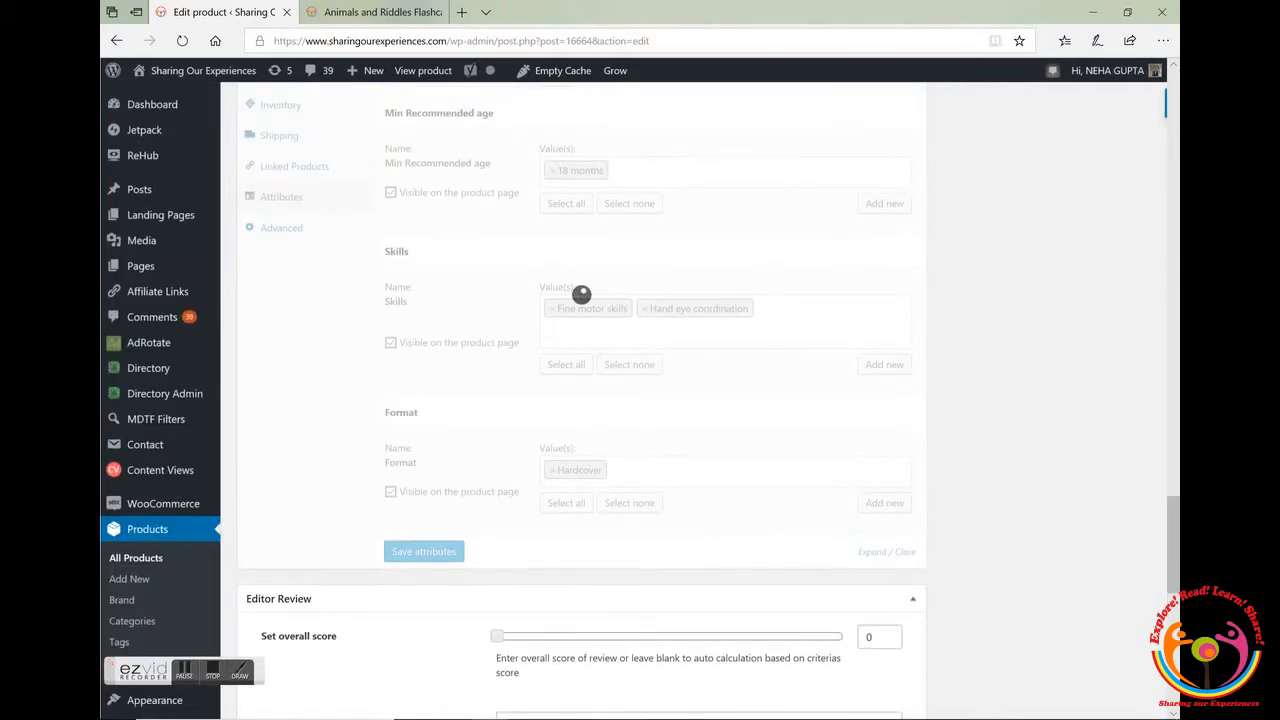
click(292, 238)
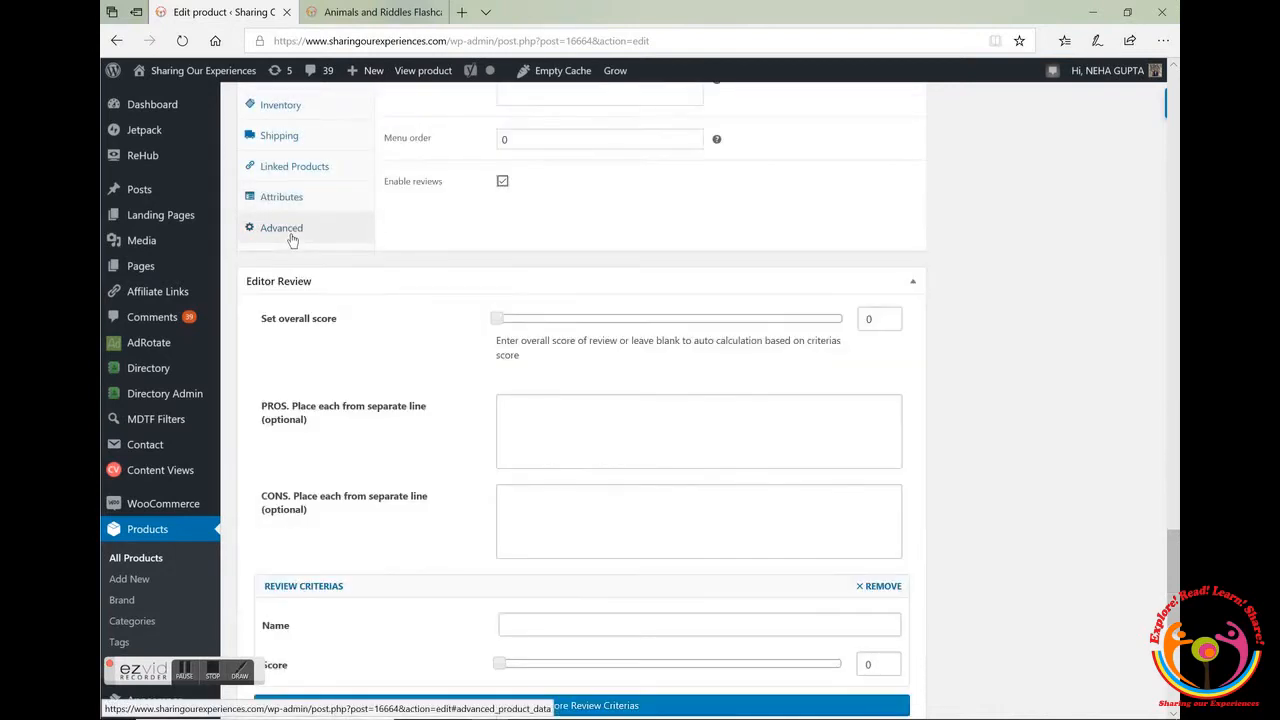
scroll(292, 240, up, 4)
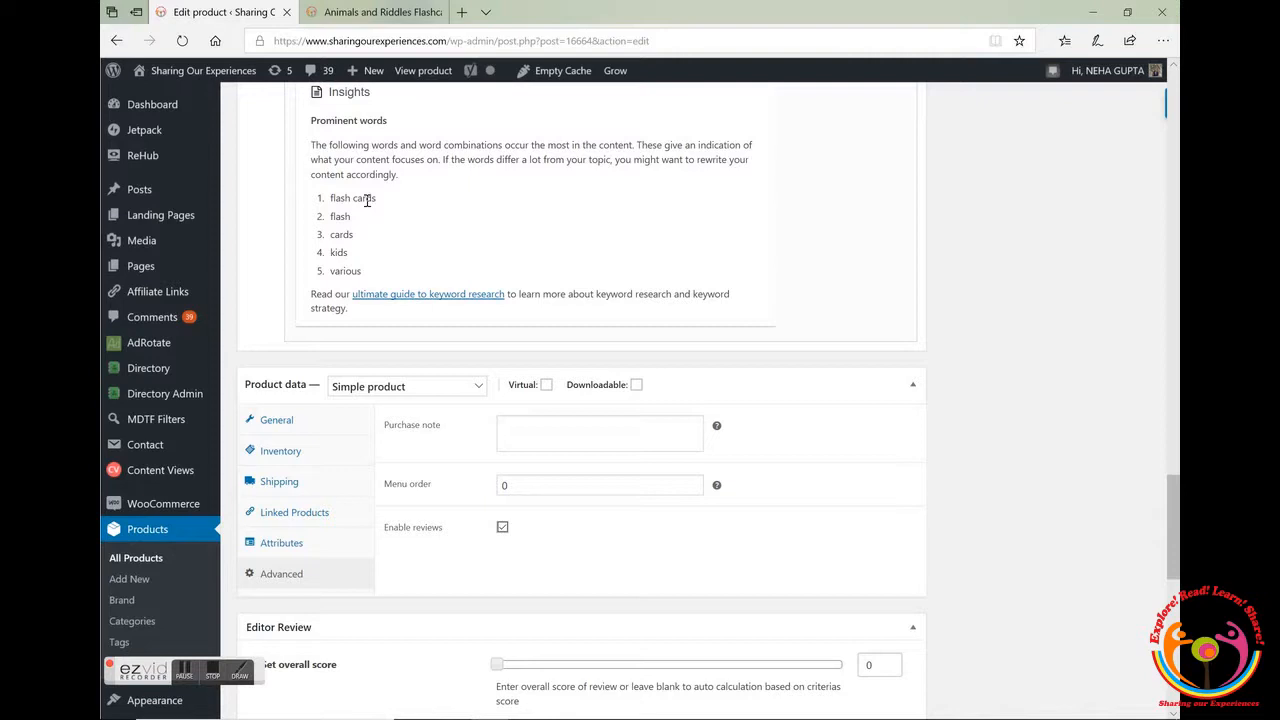
Examine the existing flashcards product page, including its additional information and description, and return to the product editor
mouse_move(381, 18)
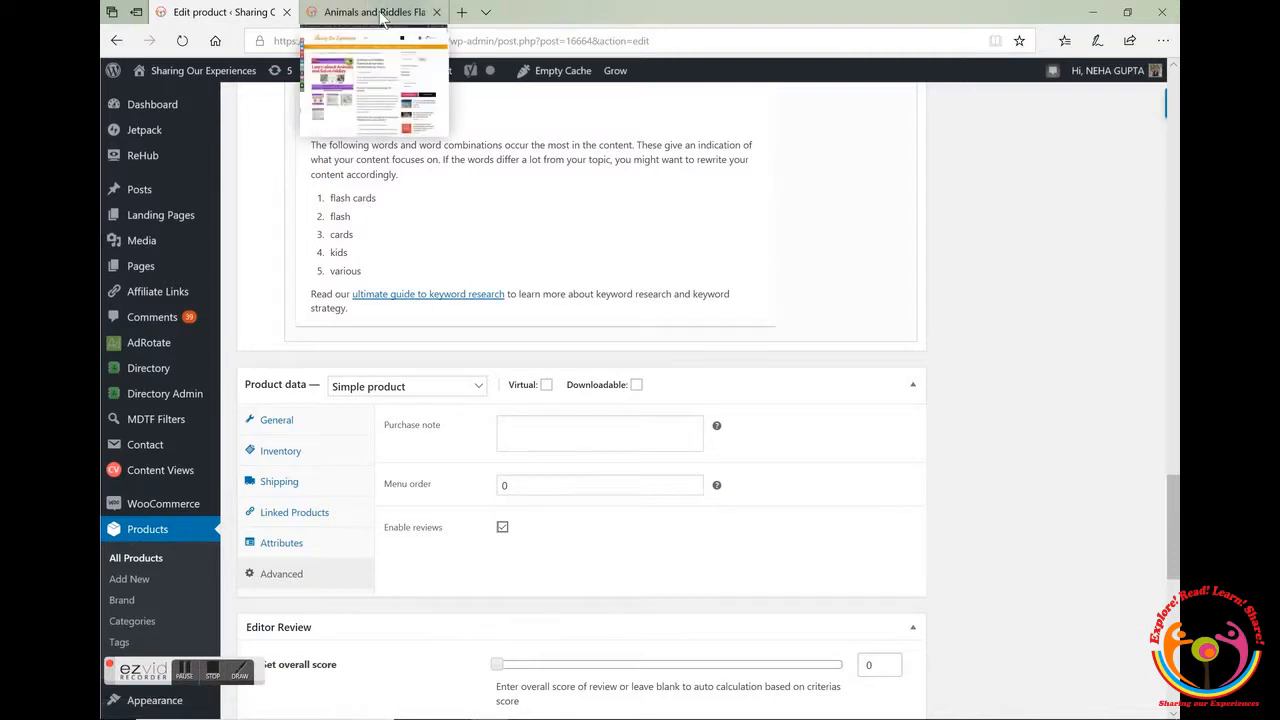
click(381, 18)
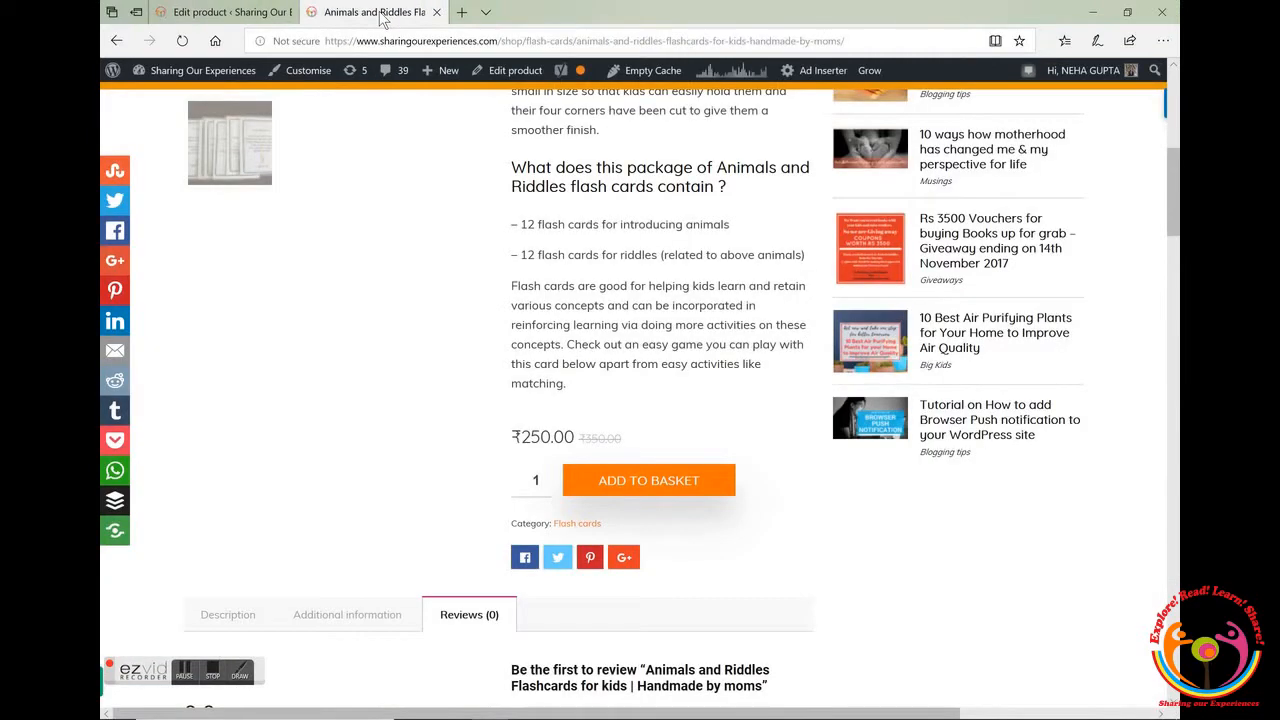
scroll(381, 18, up, 5)
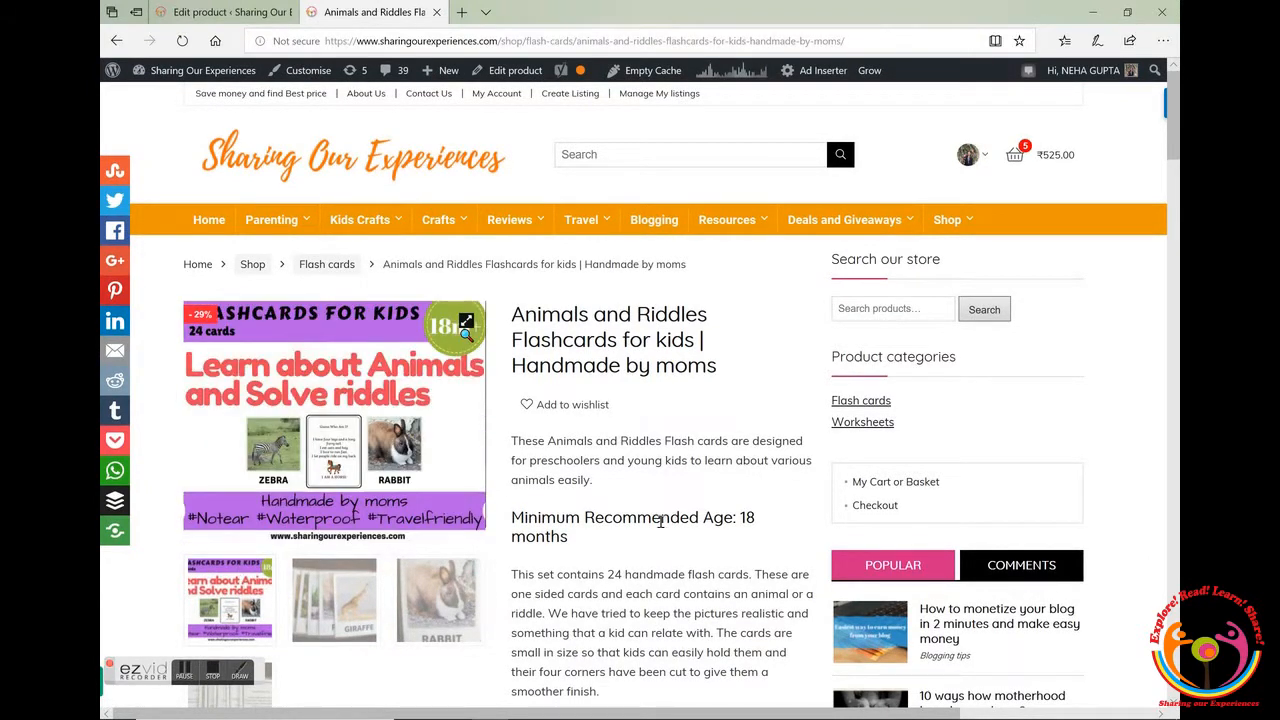
scroll(660, 521, down, 10)
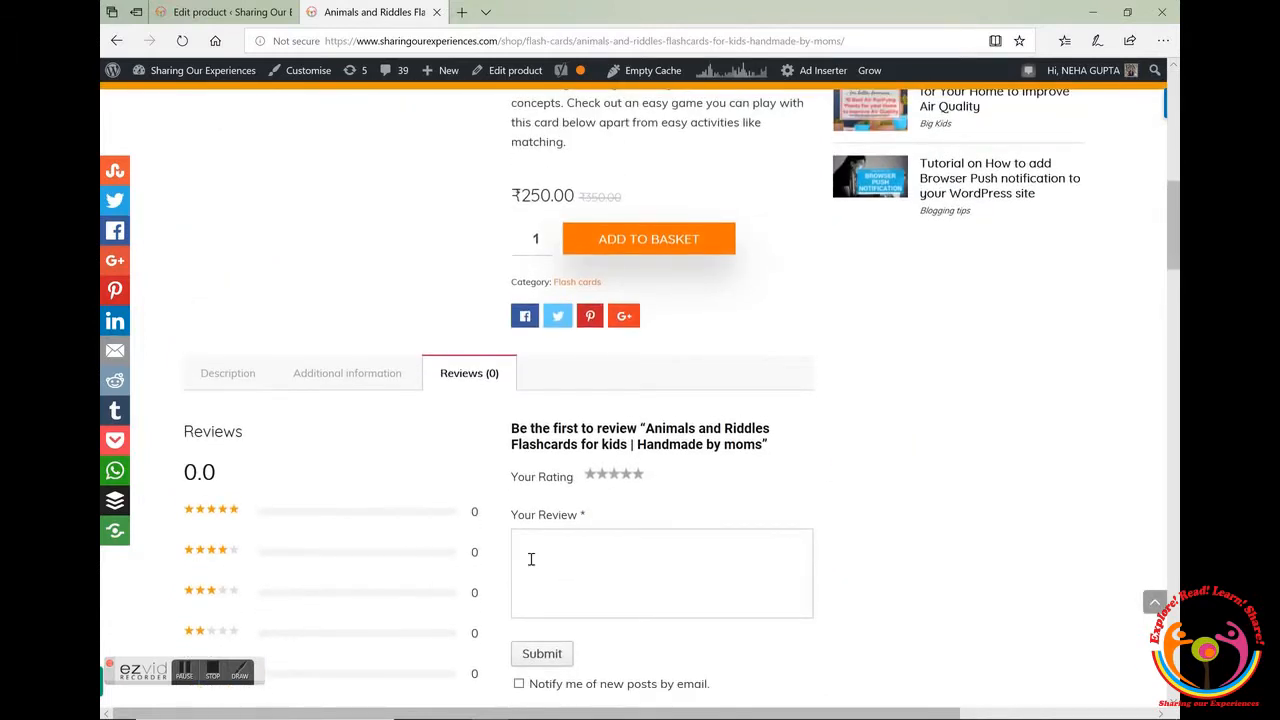
click(358, 373)
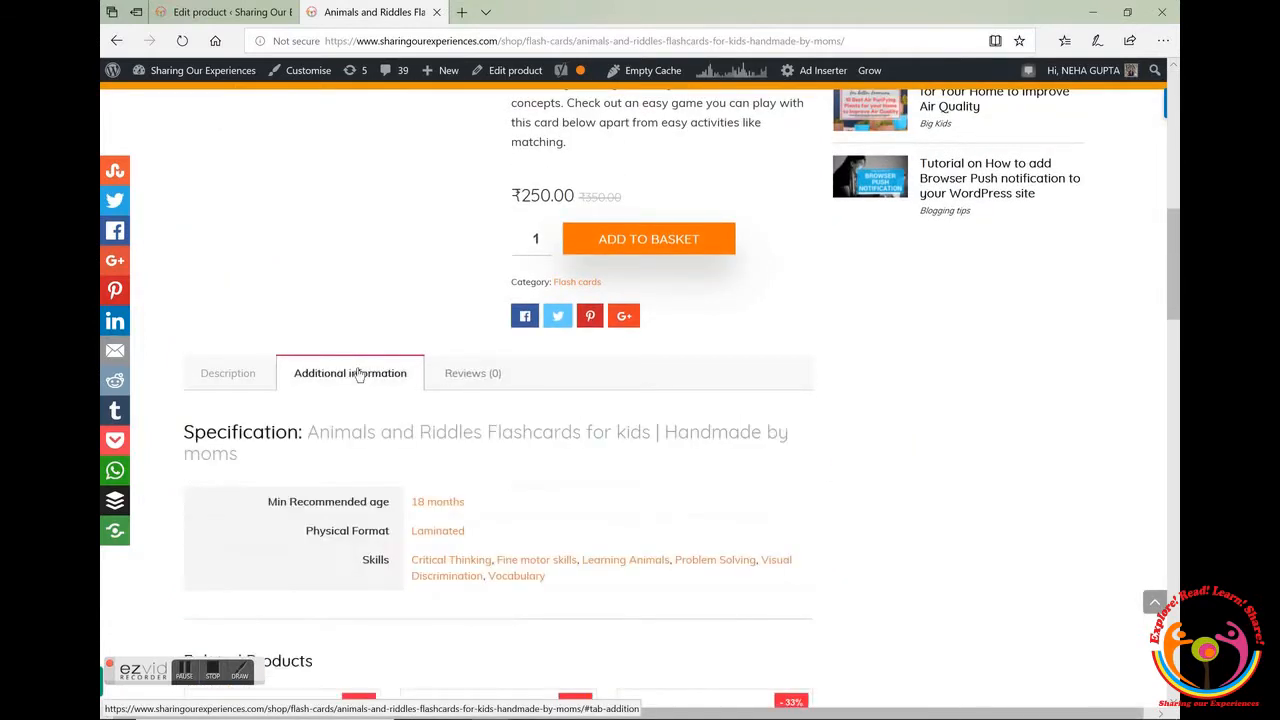
click(229, 374)
scroll(229, 374, down, 5)
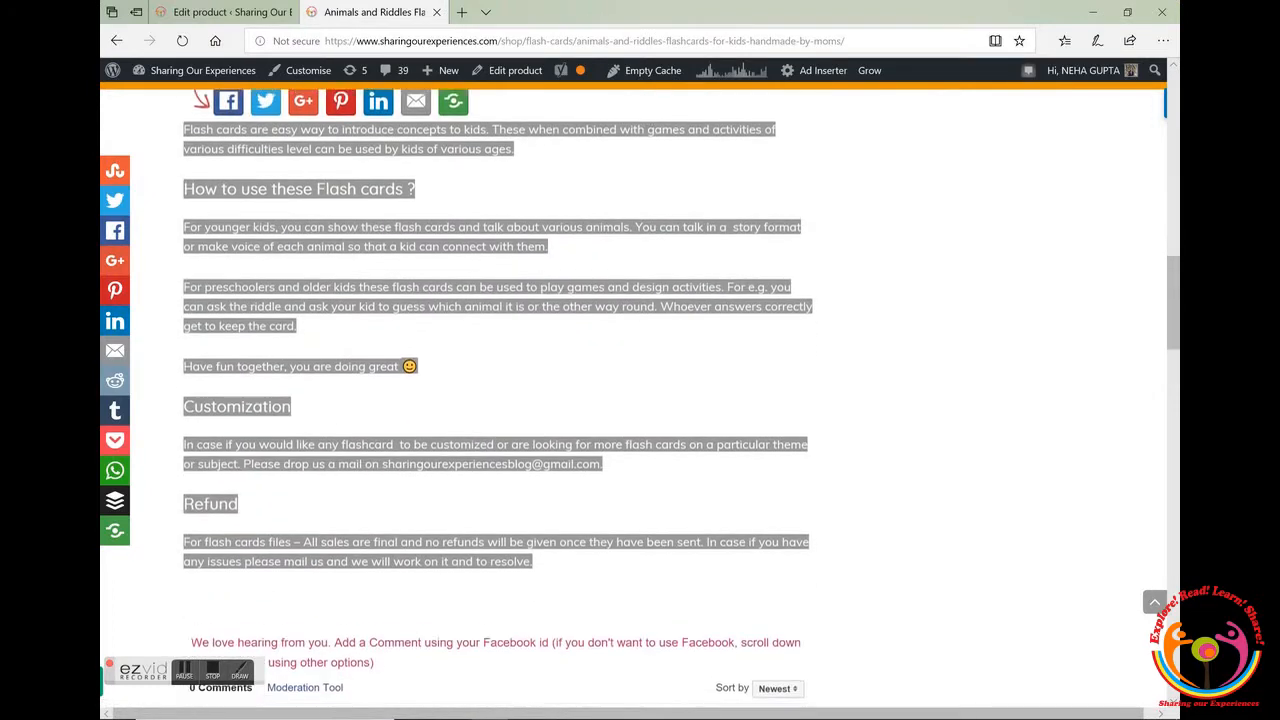
scroll(640, 400, down, 1)
click(231, 13)
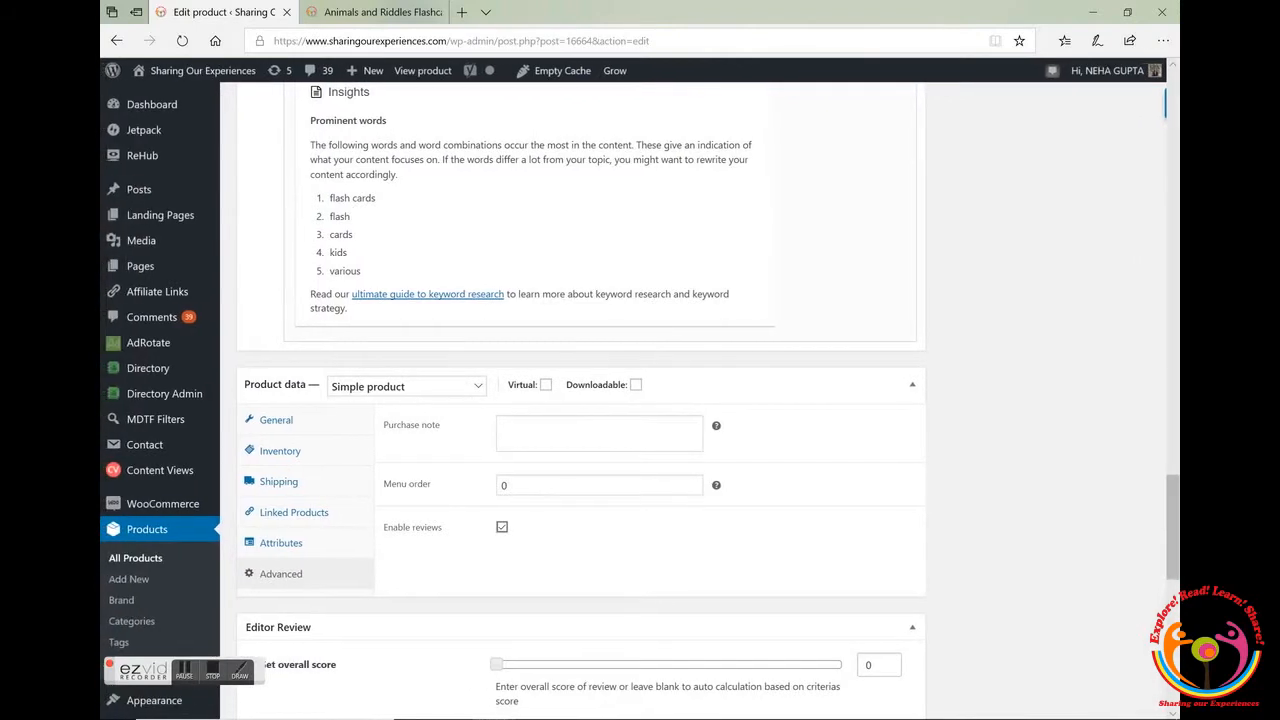
scroll(640, 400, up, 12)
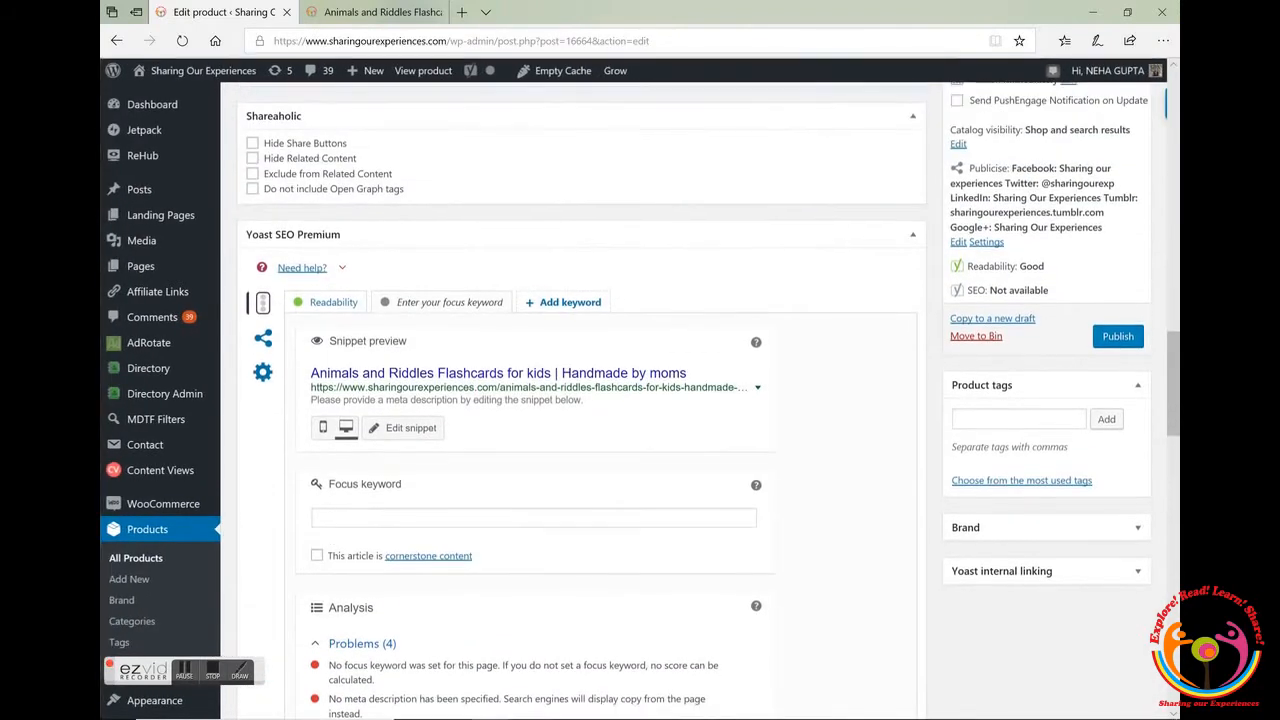
click(1019, 436)
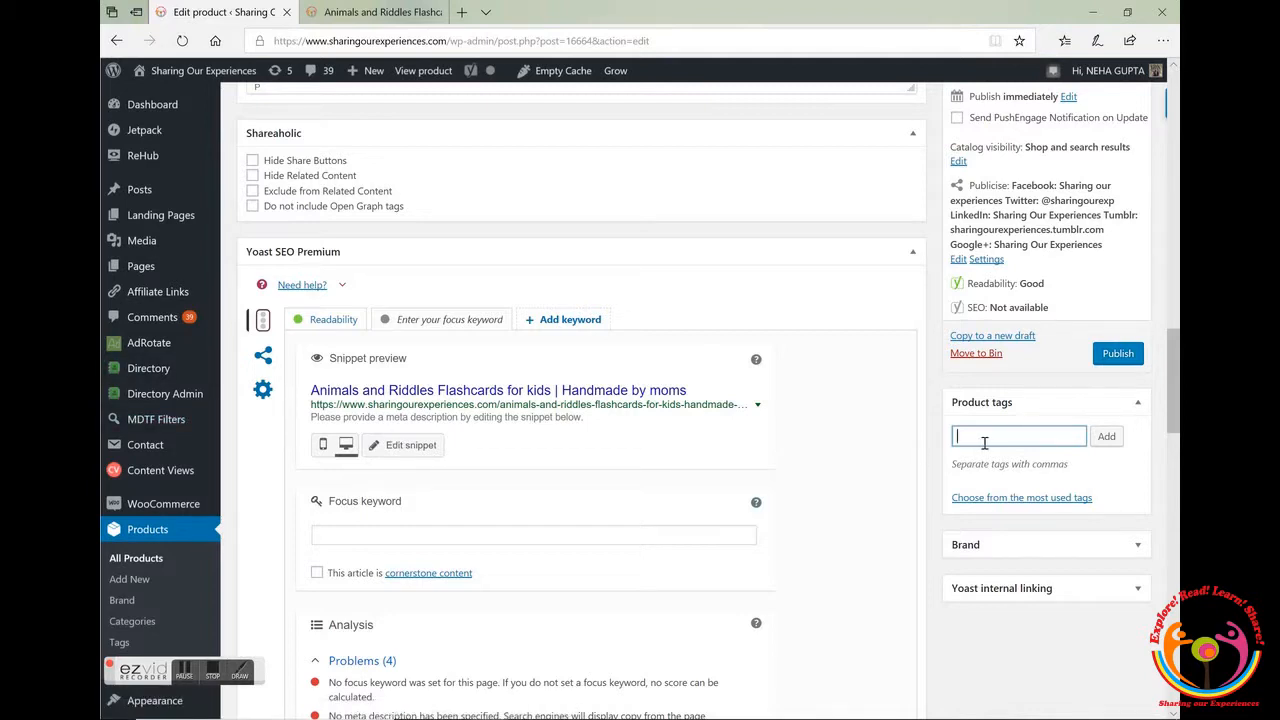
text(PDF)
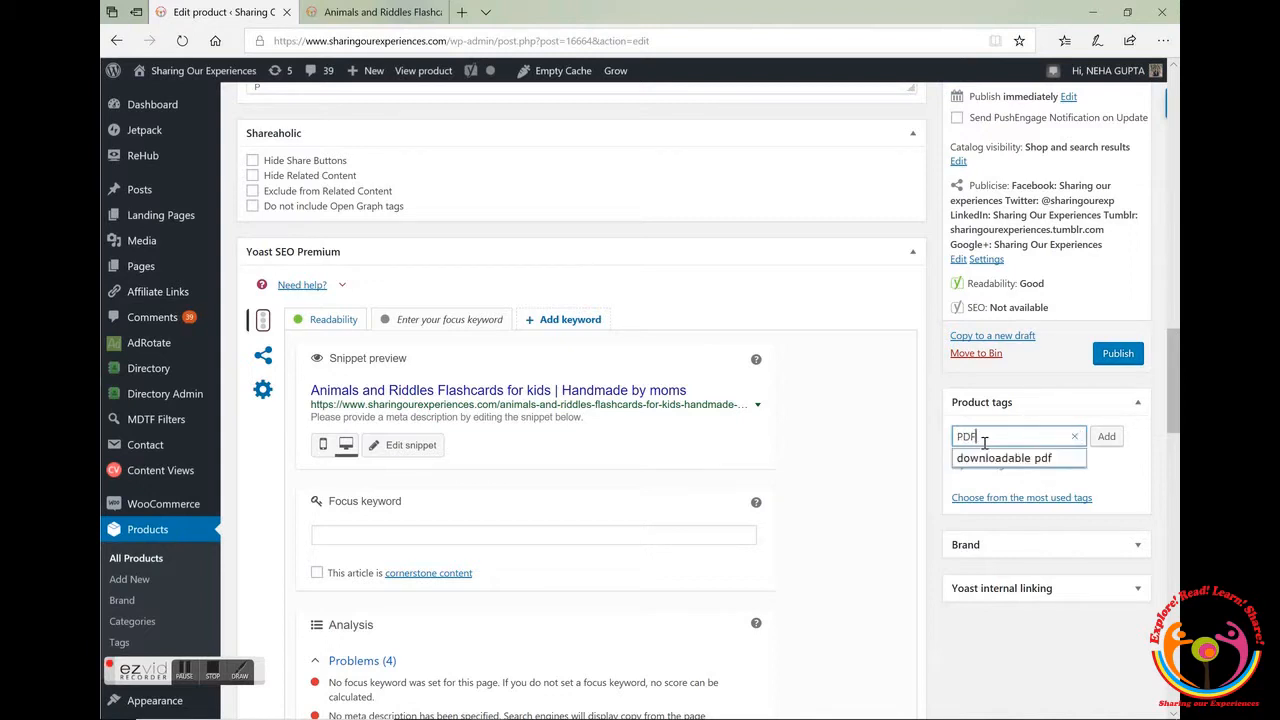
click(1033, 460)
key(BackSpace)
key(BackSpace)
key(BackSpace)
key(BackSpace)
key(BackSpace)
key(BackSpace)
key(BackSpace)
key(BackSpace)
key(BackSpace)
key(BackSpace)
key(BackSpace)
key(BackSpace)
key(BackSpace)
key(BackSpace)
key(BackSpace)
key(BackSpace)
key(BackSpace)
key(BackSpace)
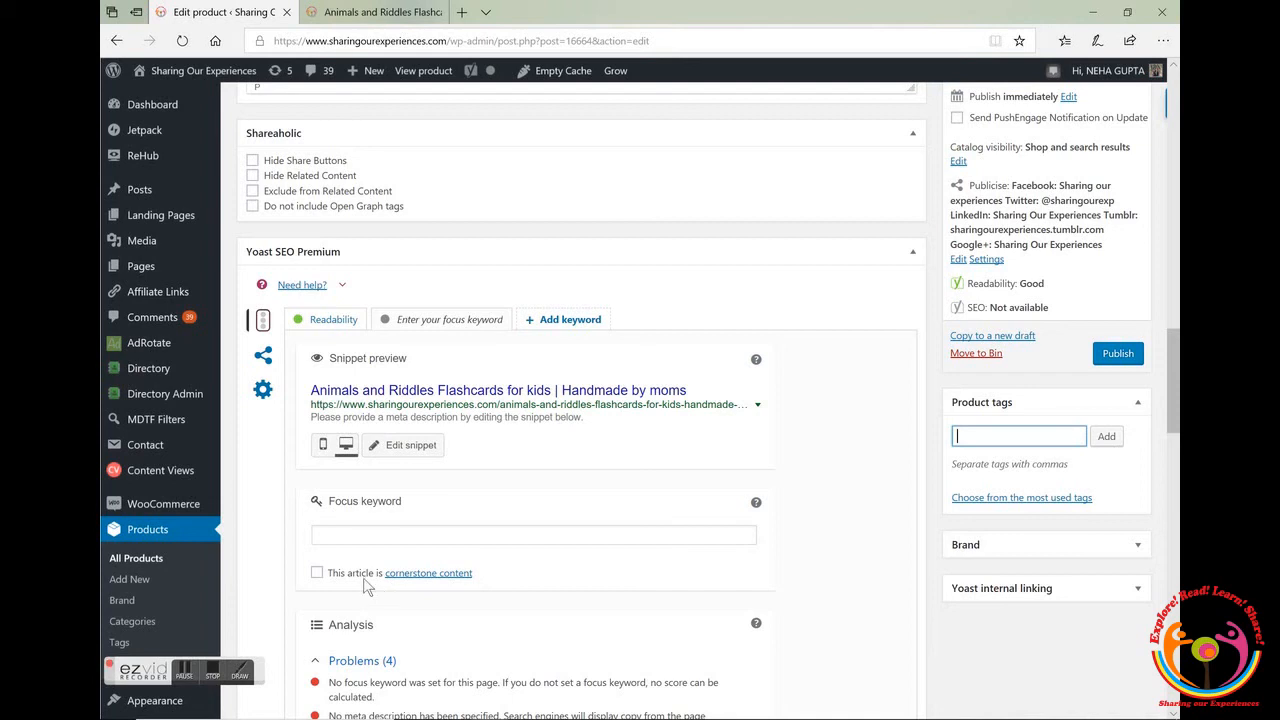
click(217, 677)
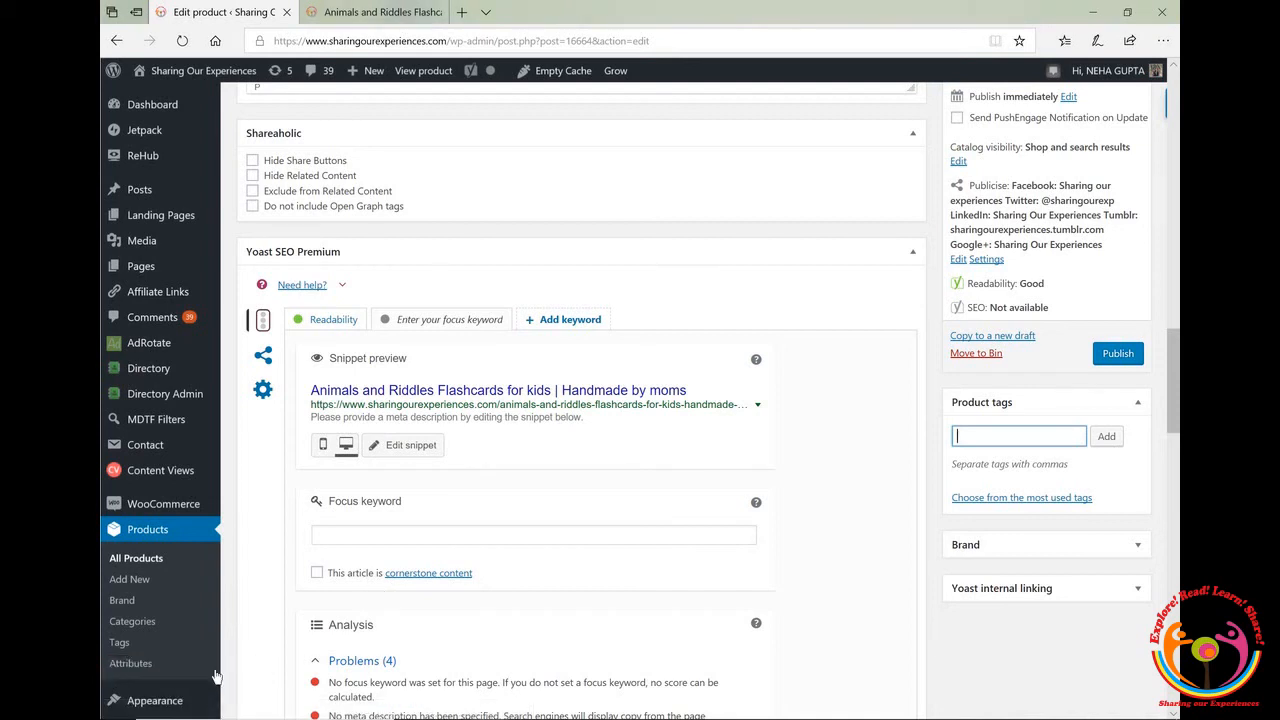